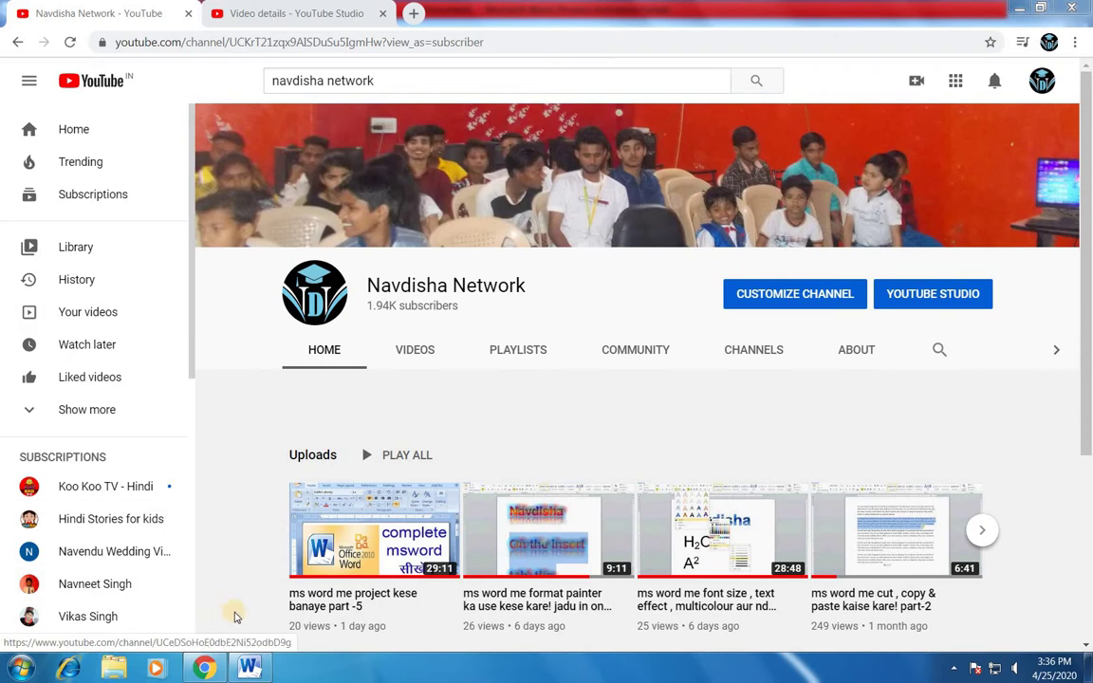
Switch from Chrome to the blank Word document, Document1, using the taskbar.
{"action": "left_click", "coordinate": [247, 670]}
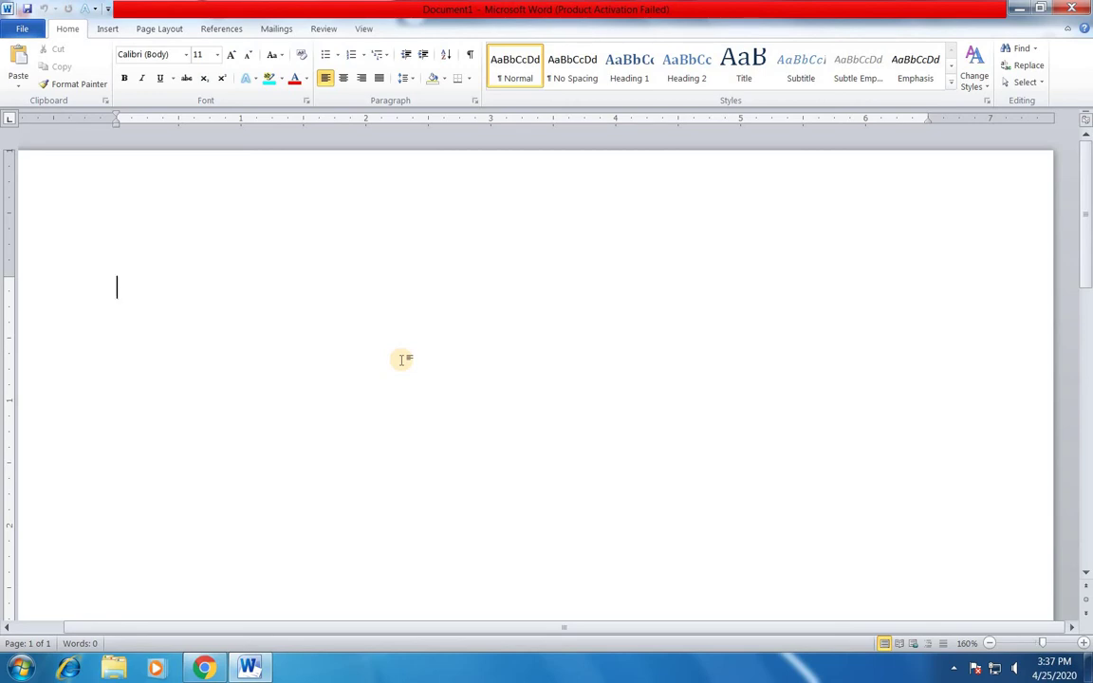
Generate three sample paragraphs by entering =rand() in the blank document.
{"action": "type", "text": "=ra"}
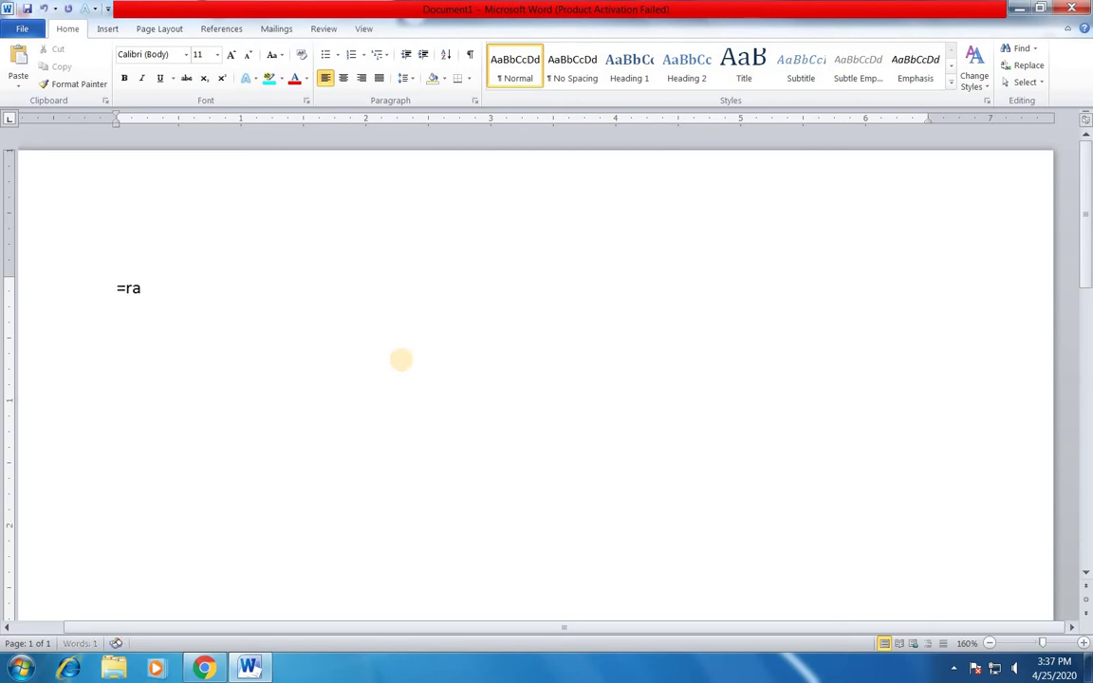
{"action": "type", "text": "nd"}
{"action": "type", "text": "()"}
{"action": "key", "text": "Return"}
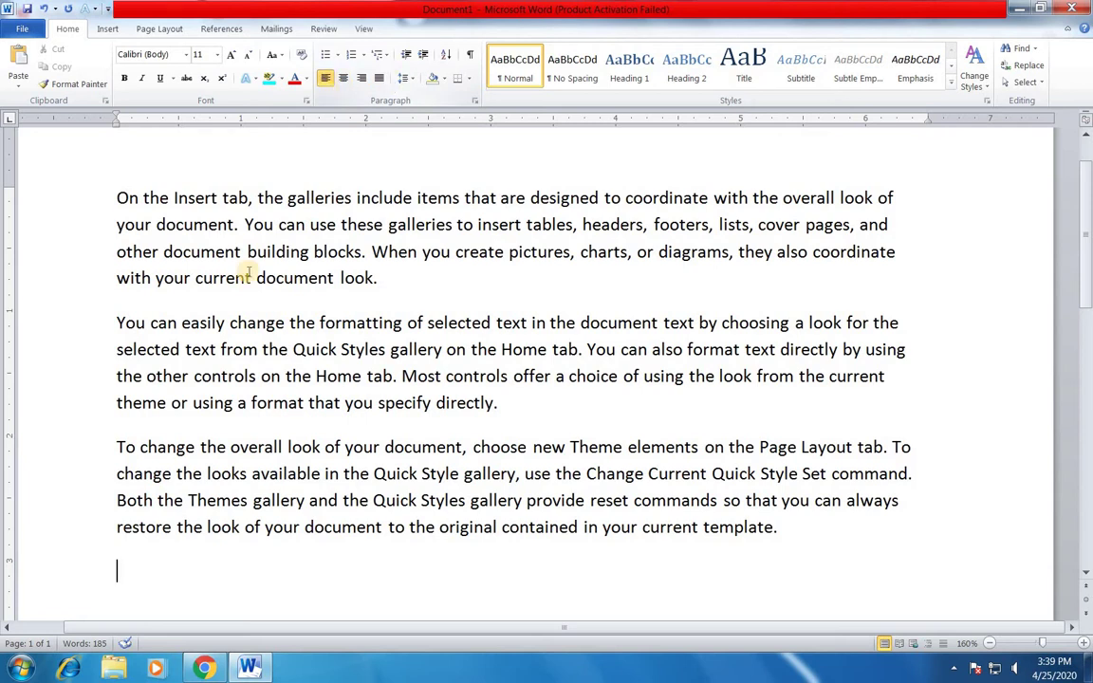
Select the first paragraph and toggle it between justified and left alignment, ending left-aligned.
{"action": "left_click_drag", "start_coordinate": [114, 197], "coordinate": [387, 282]}
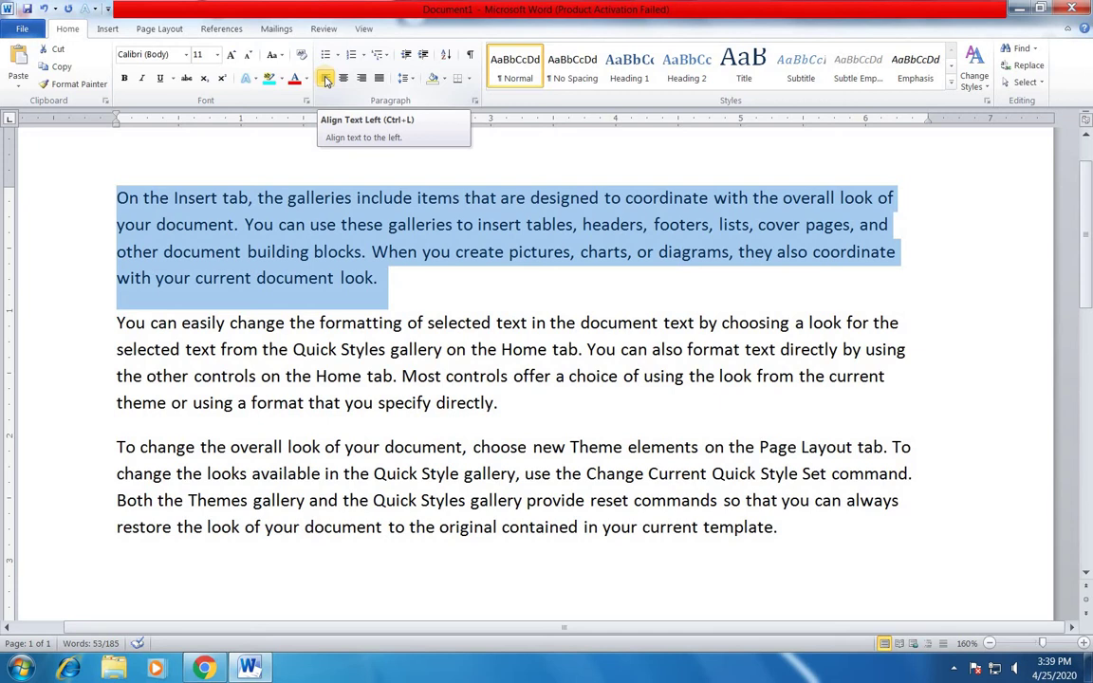
{"action": "key", "text": "ctrl+j"}
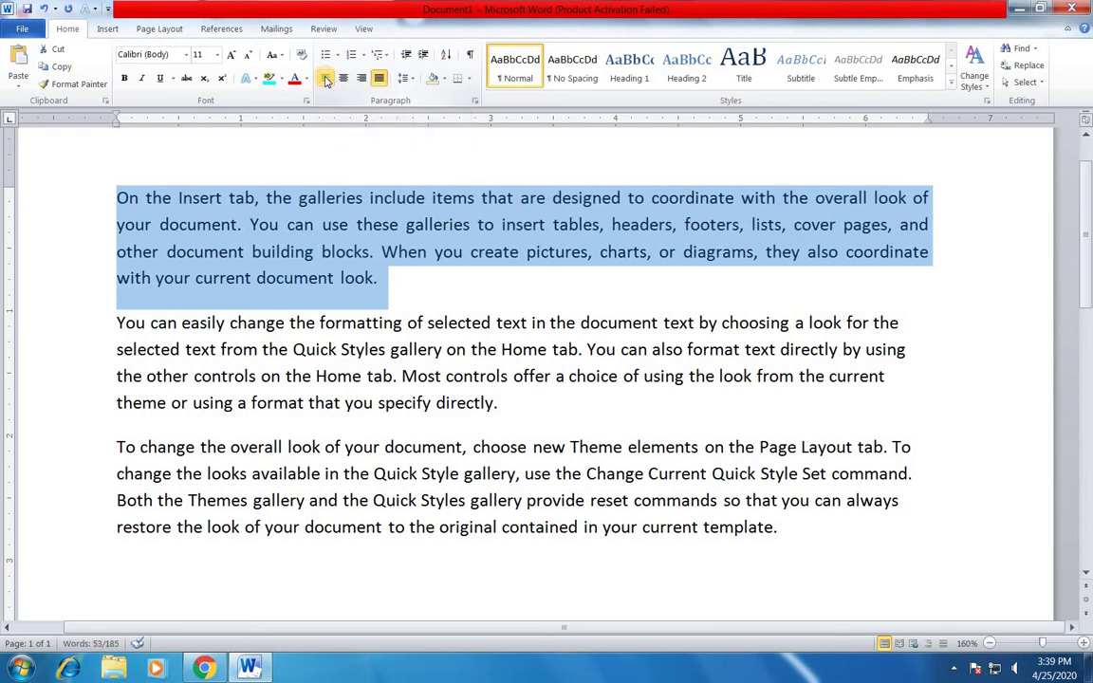
{"action": "left_click", "coordinate": [325, 80]}
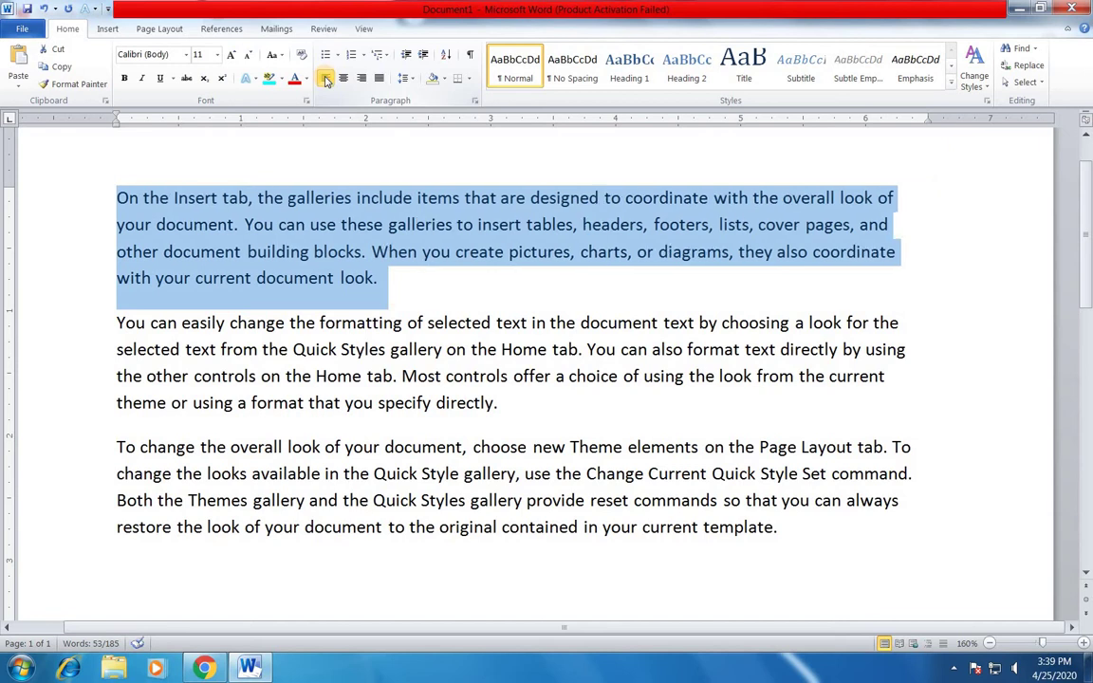
{"action": "key", "text": "ctrl+j"}
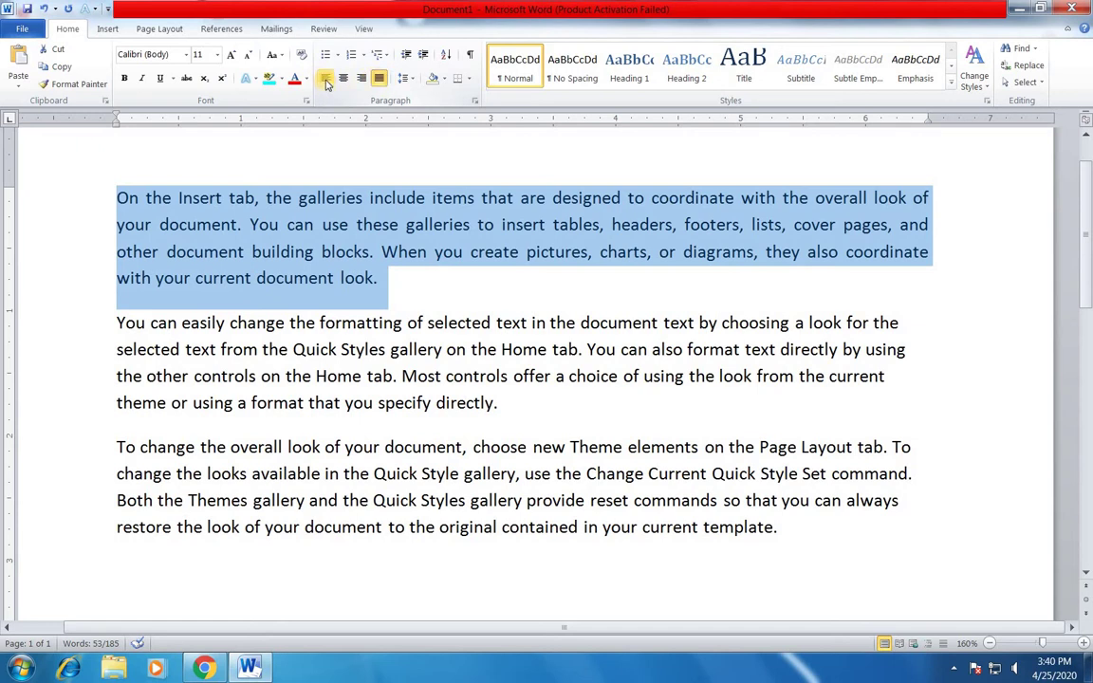
{"action": "left_click", "coordinate": [326, 83]}
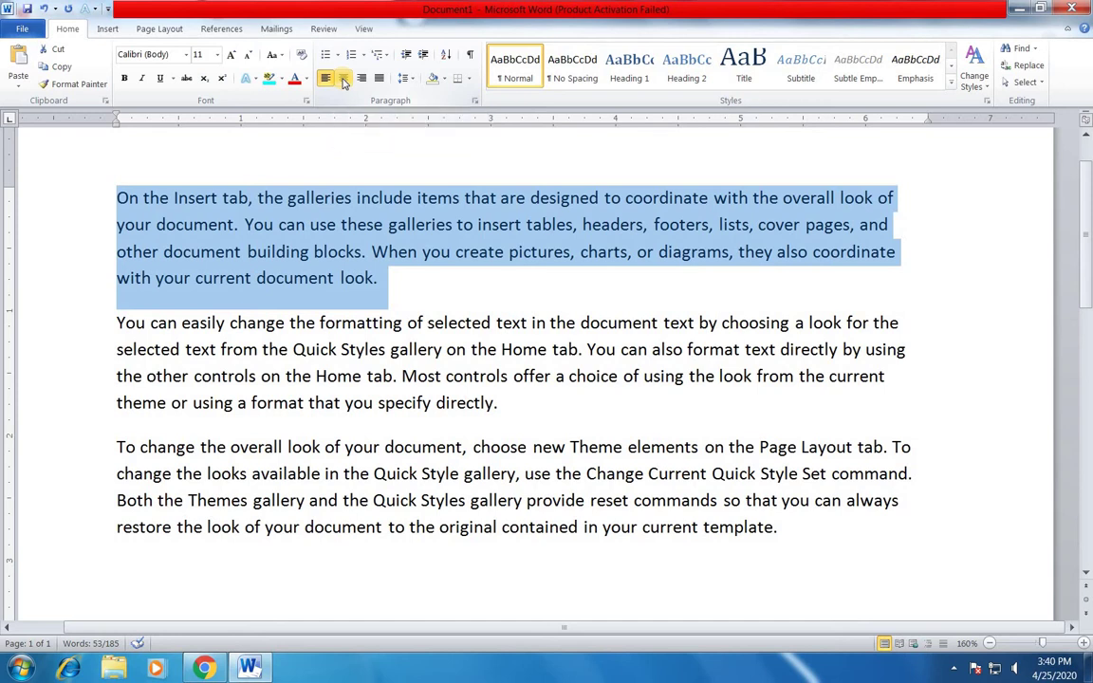
Center the first paragraph, then align it flush to the right margin.
{"action": "left_click", "coordinate": [345, 80]}
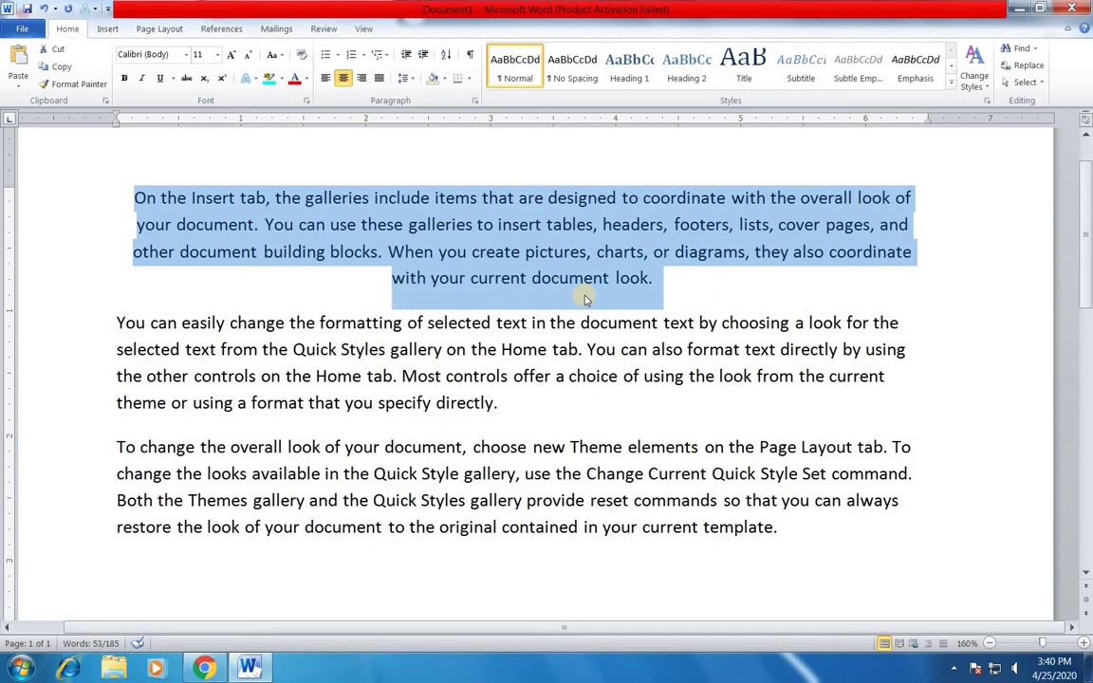
{"action": "left_click", "coordinate": [363, 80]}
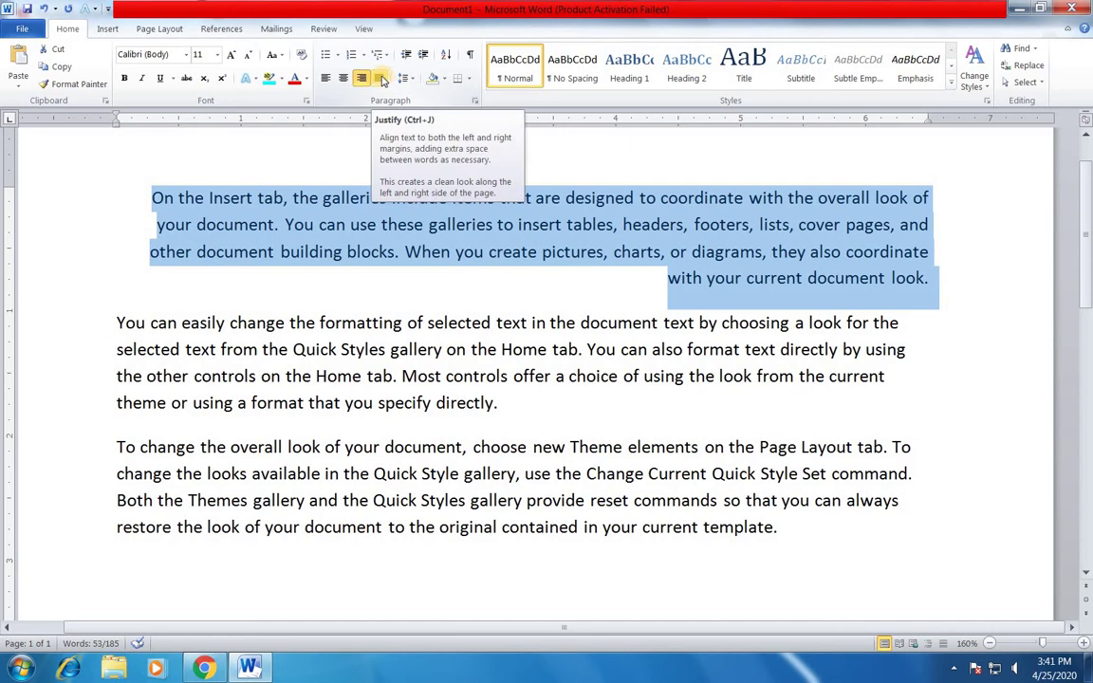
Apply Justify alignment to the first paragraph from the Paragraph group.
{"action": "left_click", "coordinate": [379, 79]}
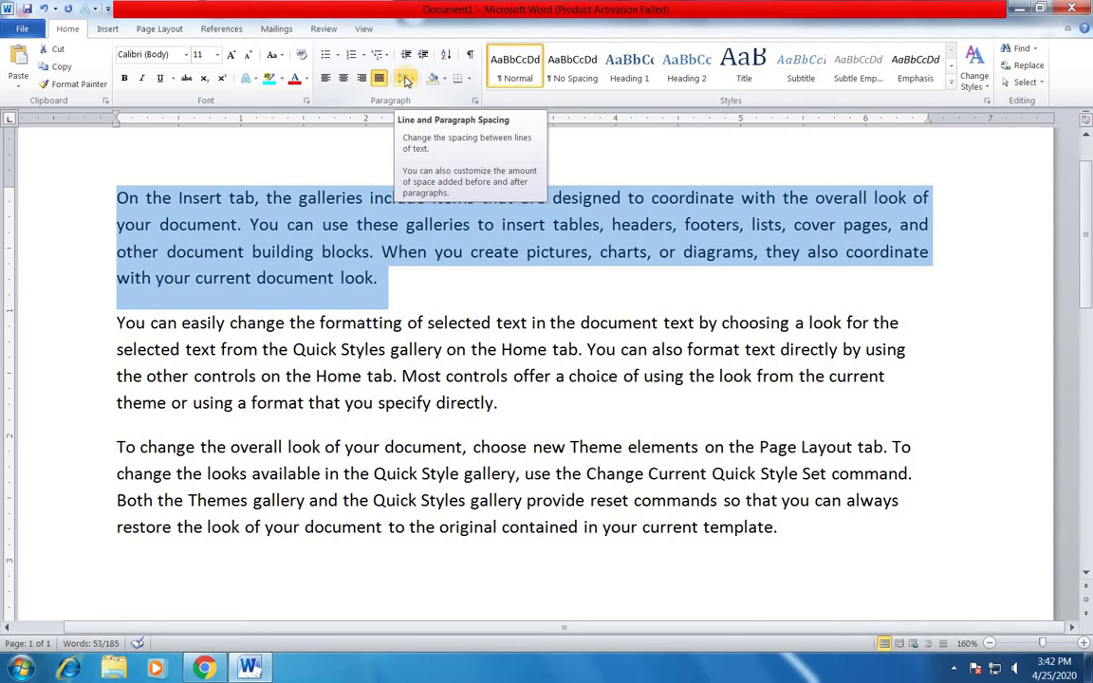
Set the first paragraph's line spacing to 1.0 and deselect the text.
{"action": "left_click", "coordinate": [406, 80]}
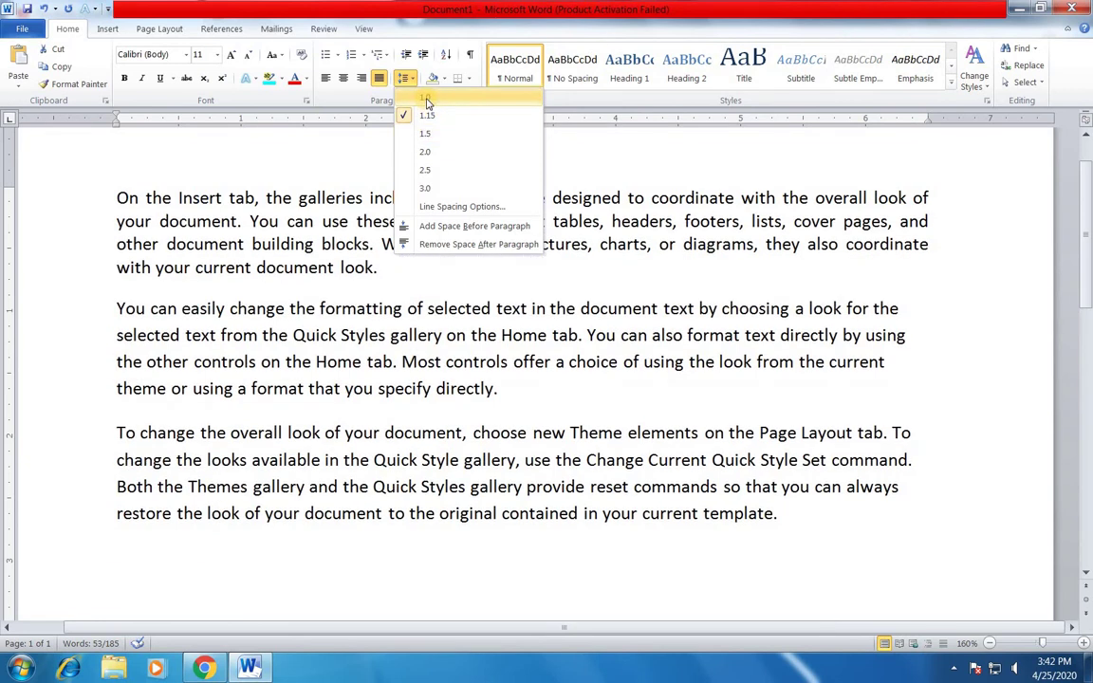
{"action": "left_click", "coordinate": [427, 102]}
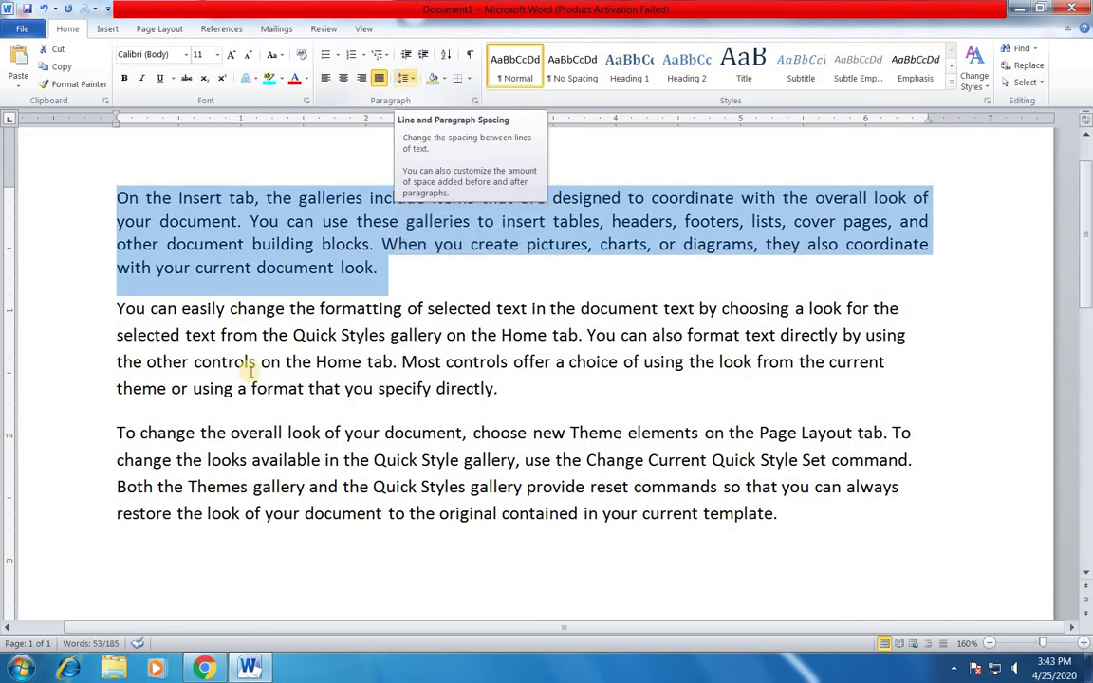
{"action": "left_click", "coordinate": [213, 370]}
Select all three paragraphs, add space before them and remove the space after.
{"action": "left_click_drag", "start_coordinate": [118, 198], "coordinate": [802, 520]}
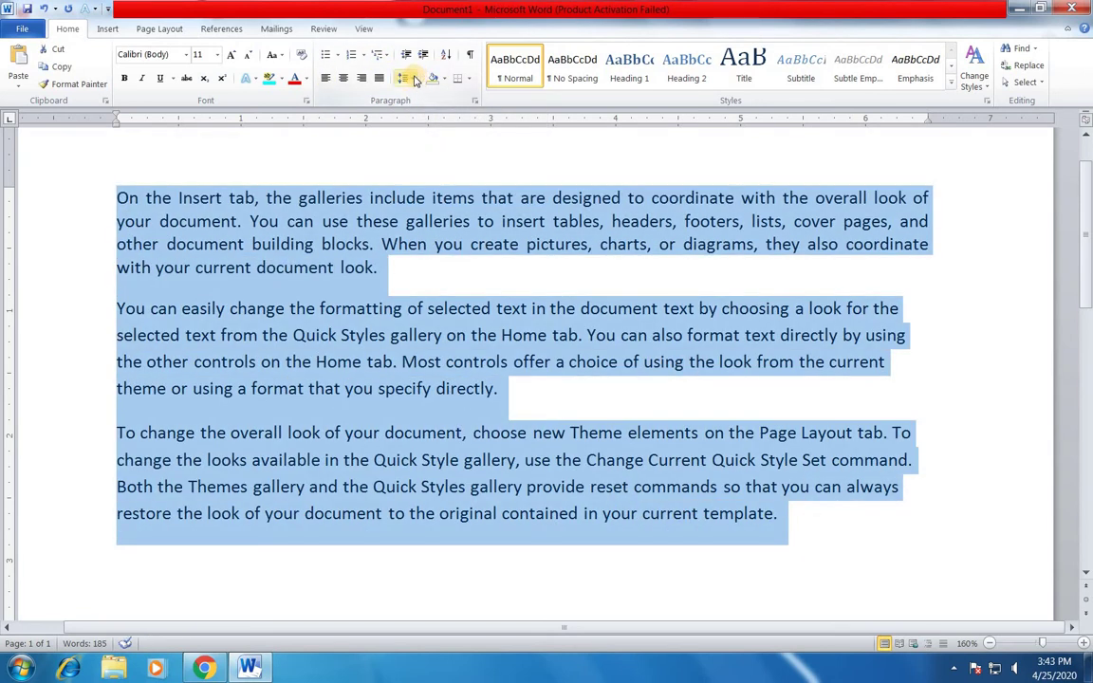
{"action": "left_click", "coordinate": [405, 79]}
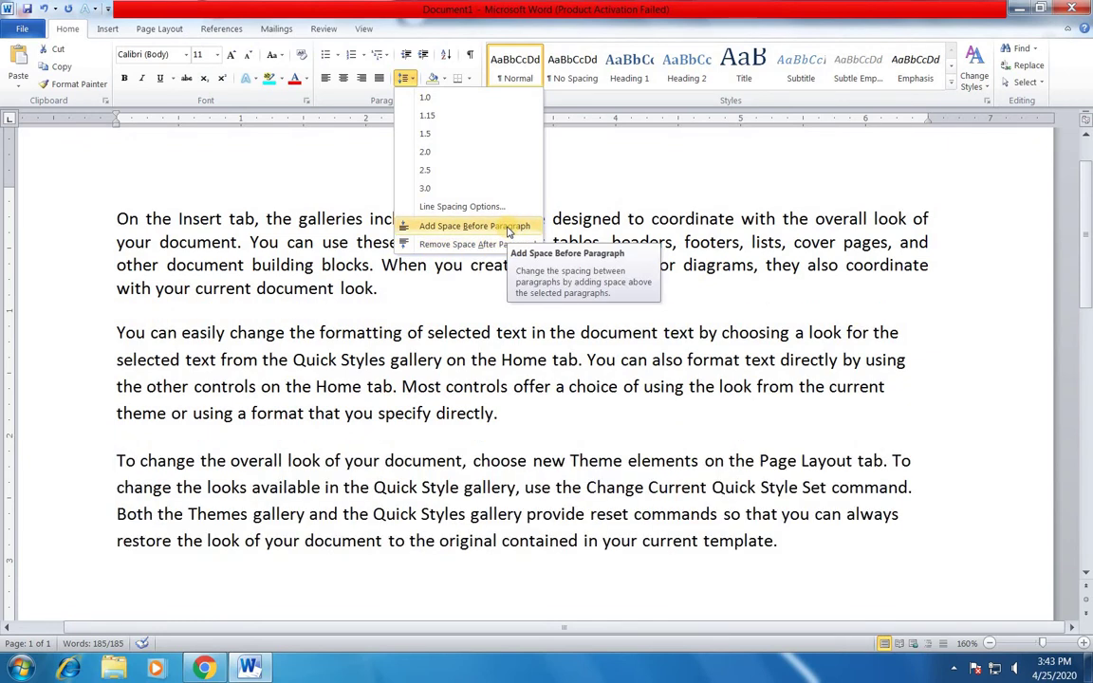
{"action": "left_click", "coordinate": [509, 228]}
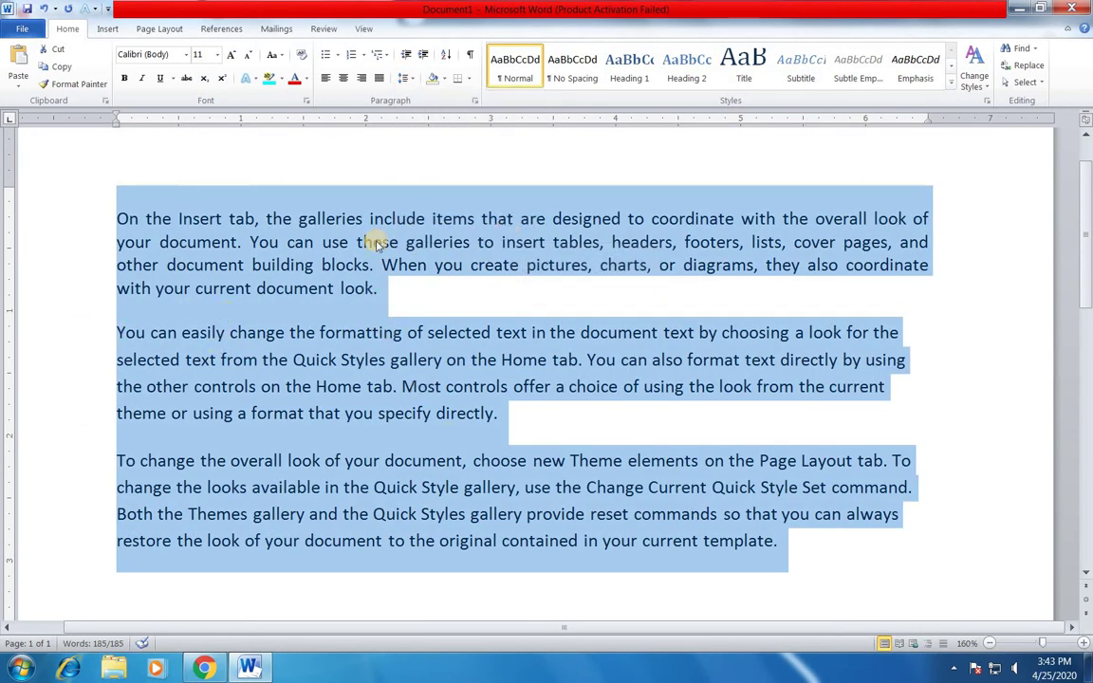
{"action": "left_click", "coordinate": [403, 77]}
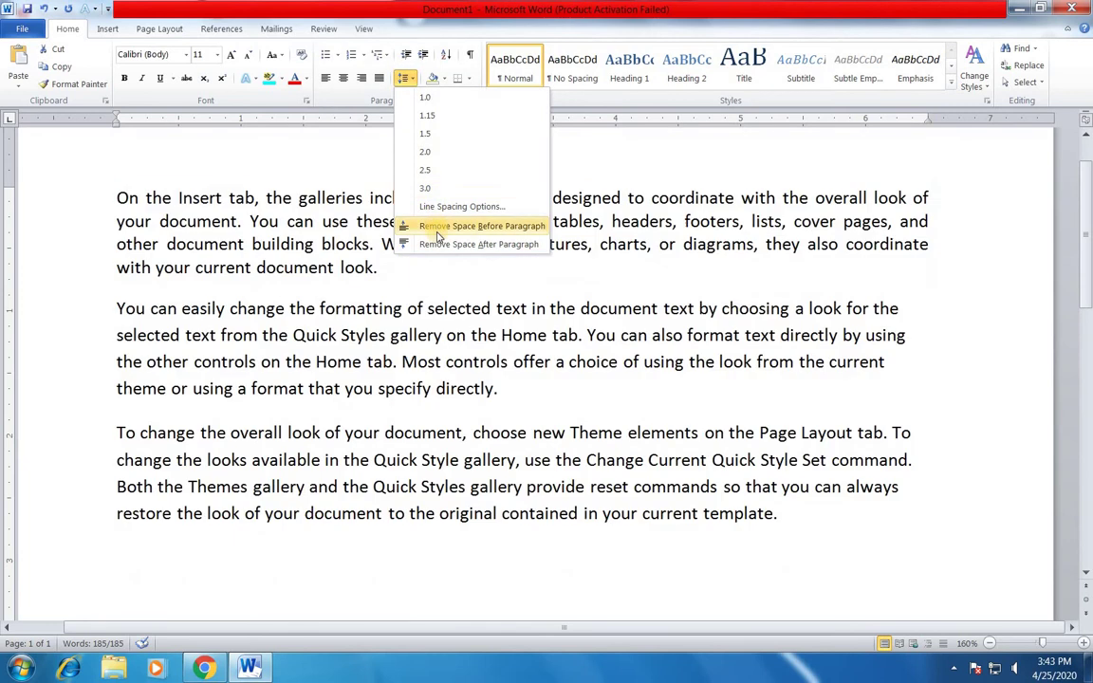
{"action": "left_click", "coordinate": [440, 245]}
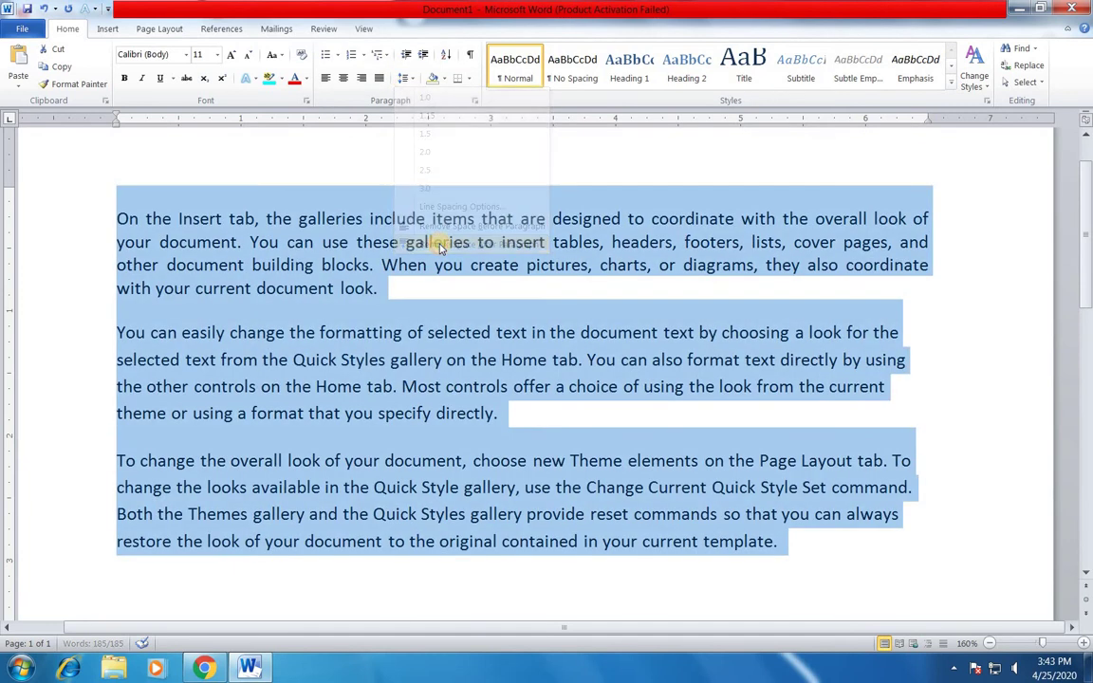
In Line Spacing Options for the three paragraphs, set spacing After to 6 pt.
{"action": "left_click", "coordinate": [408, 80]}
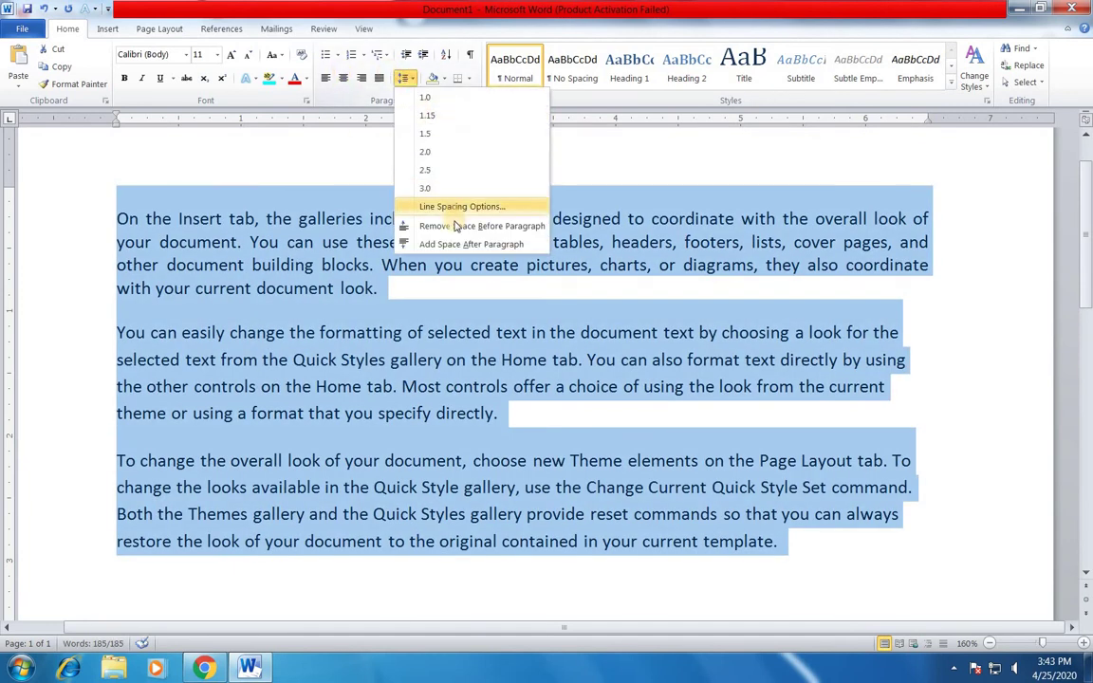
{"action": "left_click", "coordinate": [460, 207]}
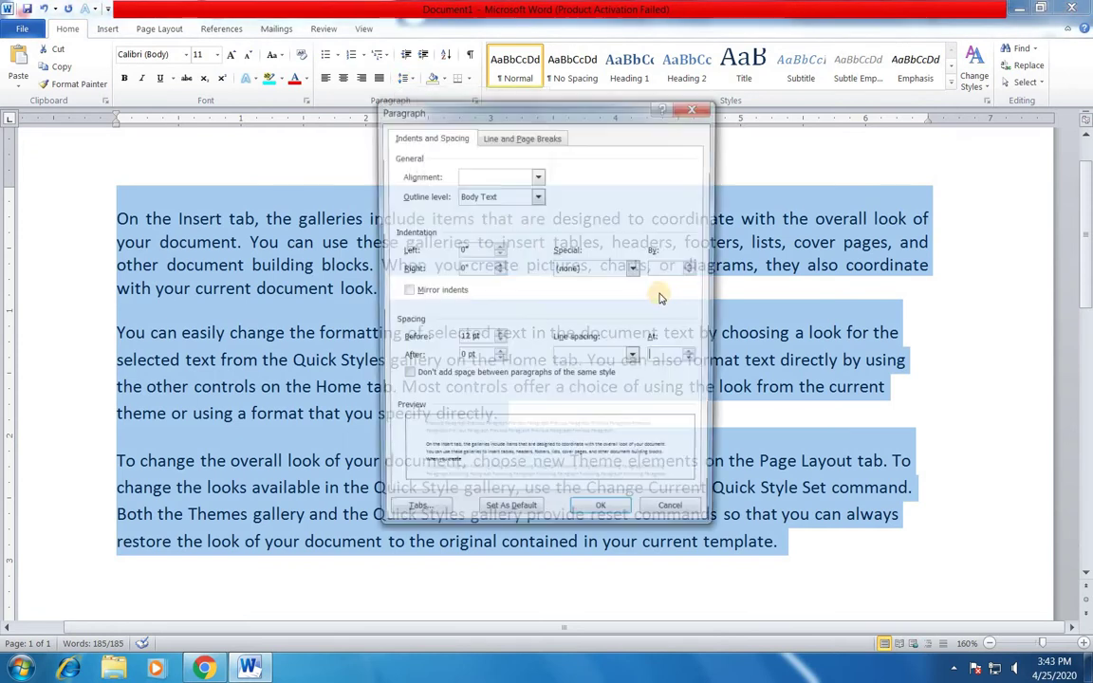
{"action": "left_click_drag", "start_coordinate": [604, 113], "coordinate": [790, 149]}
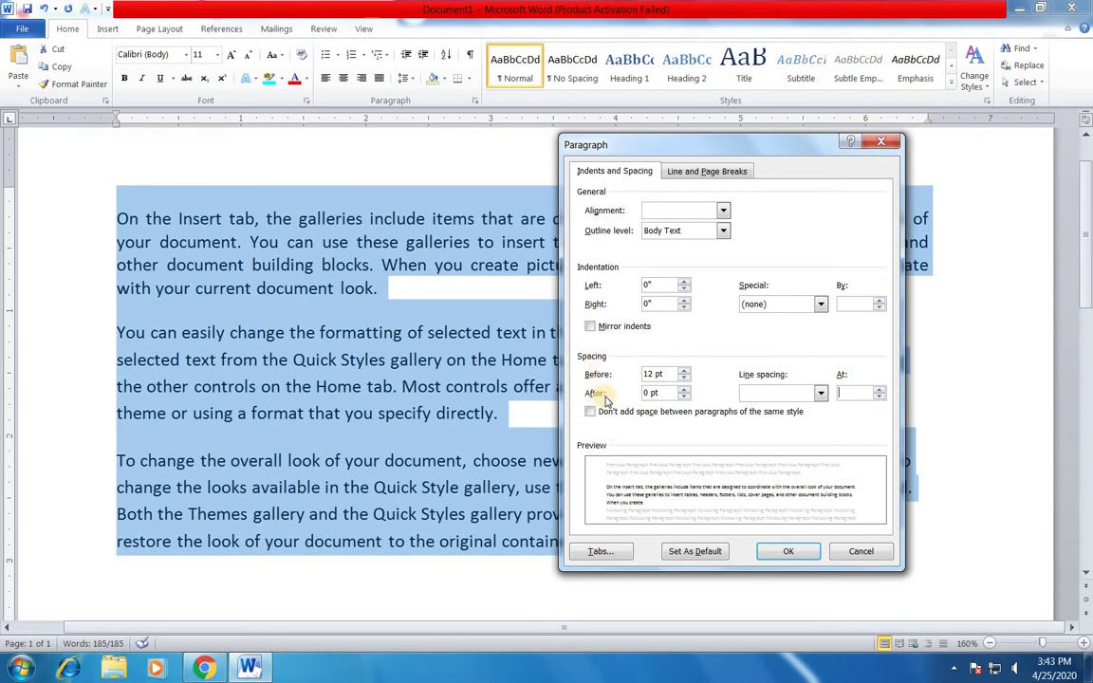
{"action": "left_click", "coordinate": [683, 390]}
{"action": "left_click", "coordinate": [683, 390]}
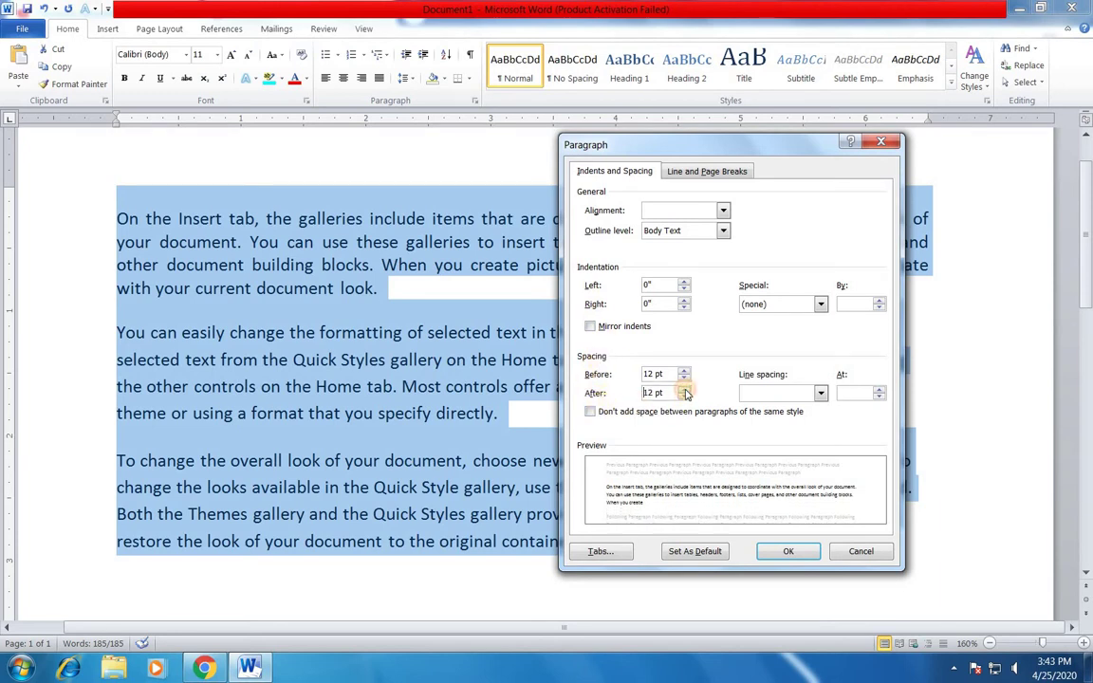
{"action": "left_click", "coordinate": [684, 396]}
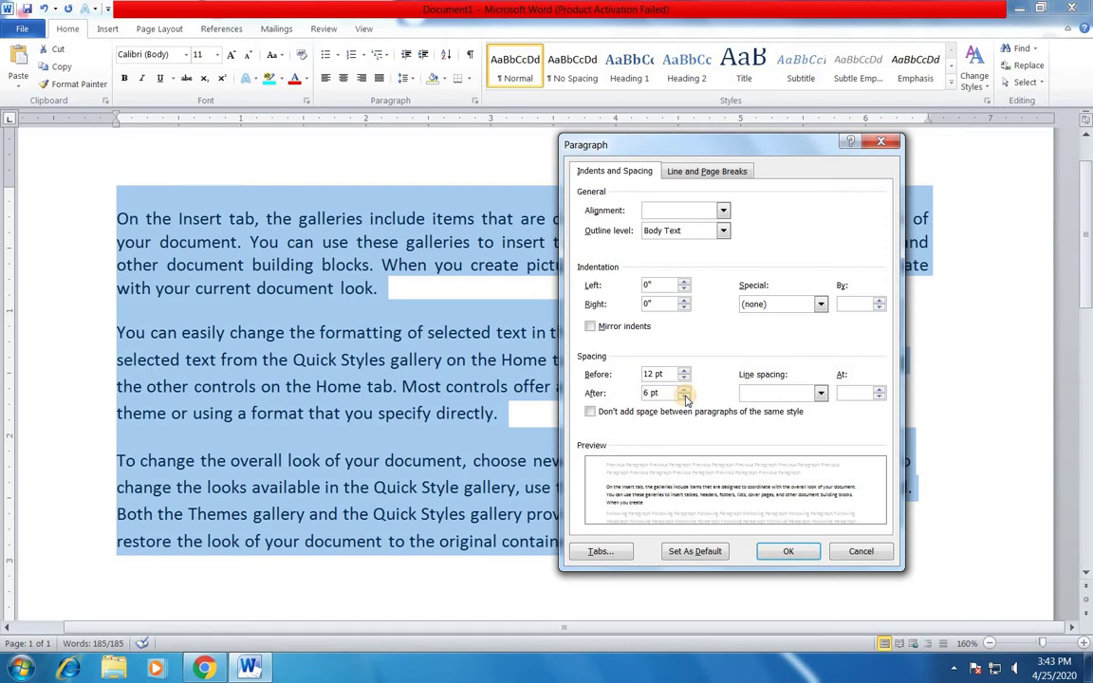
Try 1.5 lines and multiples up to 2.5, then leave line spacing at Multiple 1.
{"action": "left_click", "coordinate": [820, 393]}
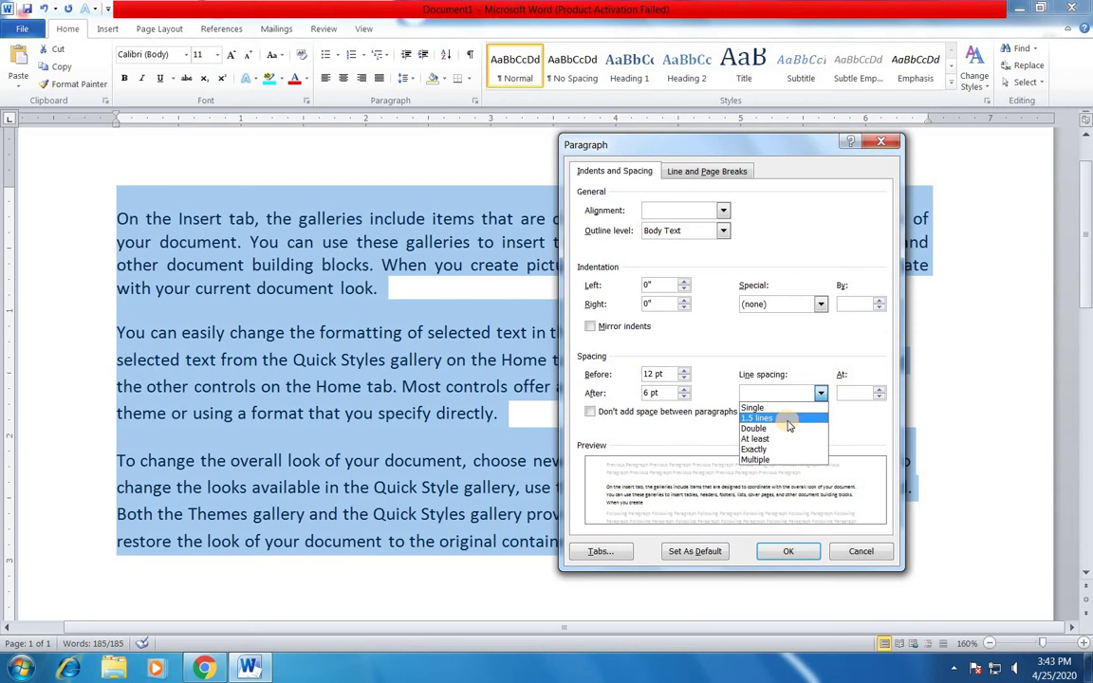
{"action": "left_click", "coordinate": [786, 423]}
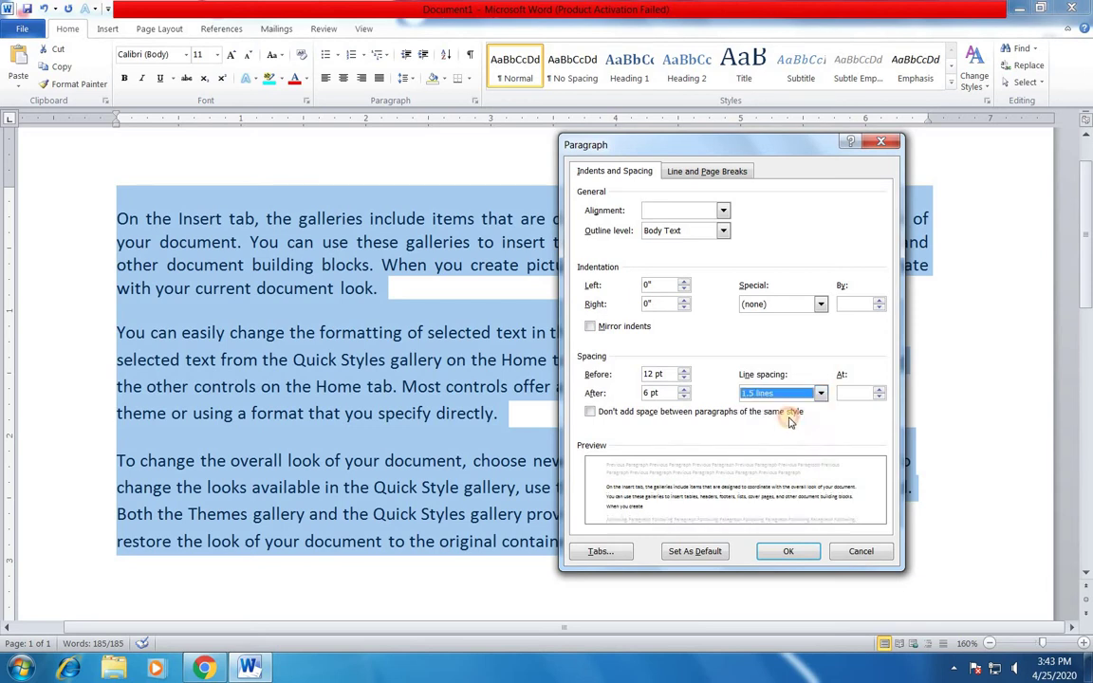
{"action": "left_click", "coordinate": [879, 391]}
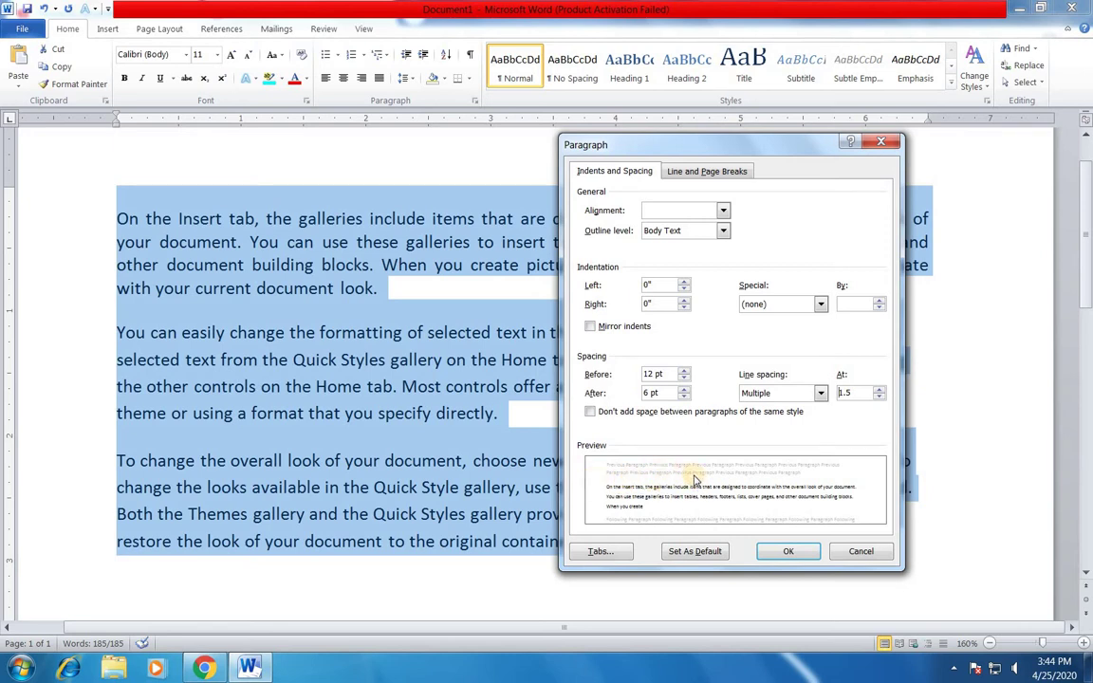
{"action": "left_click", "coordinate": [880, 390]}
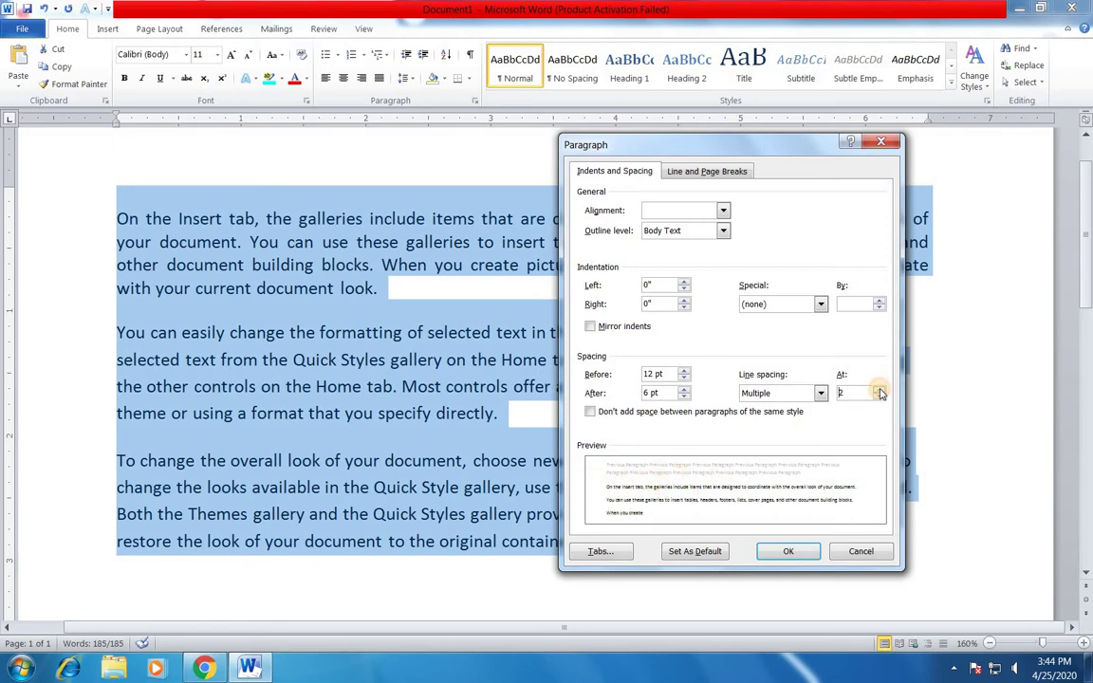
{"action": "left_click", "coordinate": [879, 390]}
{"action": "left_click", "coordinate": [880, 390]}
{"action": "left_click", "coordinate": [879, 389]}
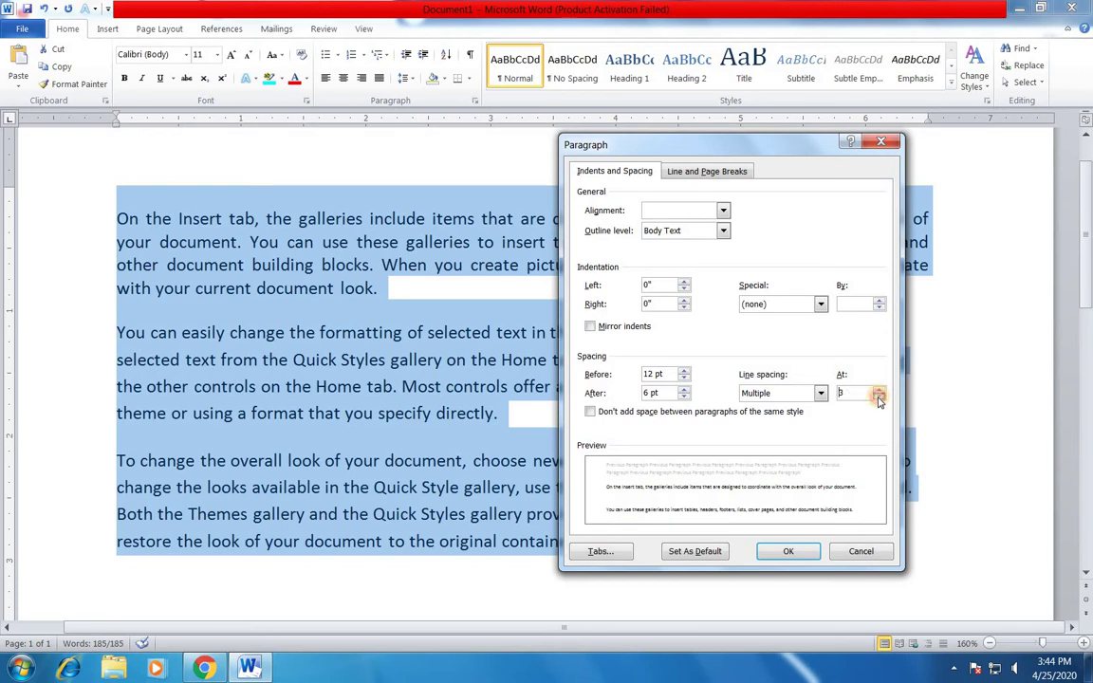
{"action": "left_click", "coordinate": [880, 397]}
{"action": "left_click", "coordinate": [880, 398]}
{"action": "left_click", "coordinate": [879, 398]}
{"action": "left_click", "coordinate": [880, 397]}
{"action": "left_click", "coordinate": [880, 398]}
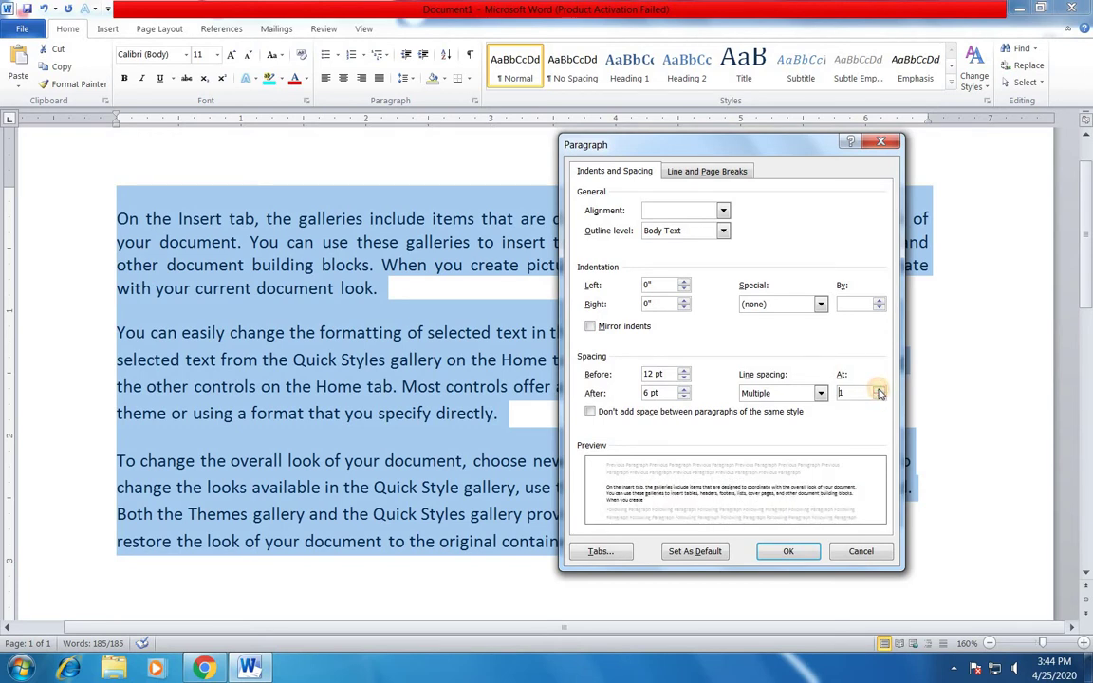
{"action": "left_click", "coordinate": [879, 390]}
{"action": "left_click", "coordinate": [880, 397]}
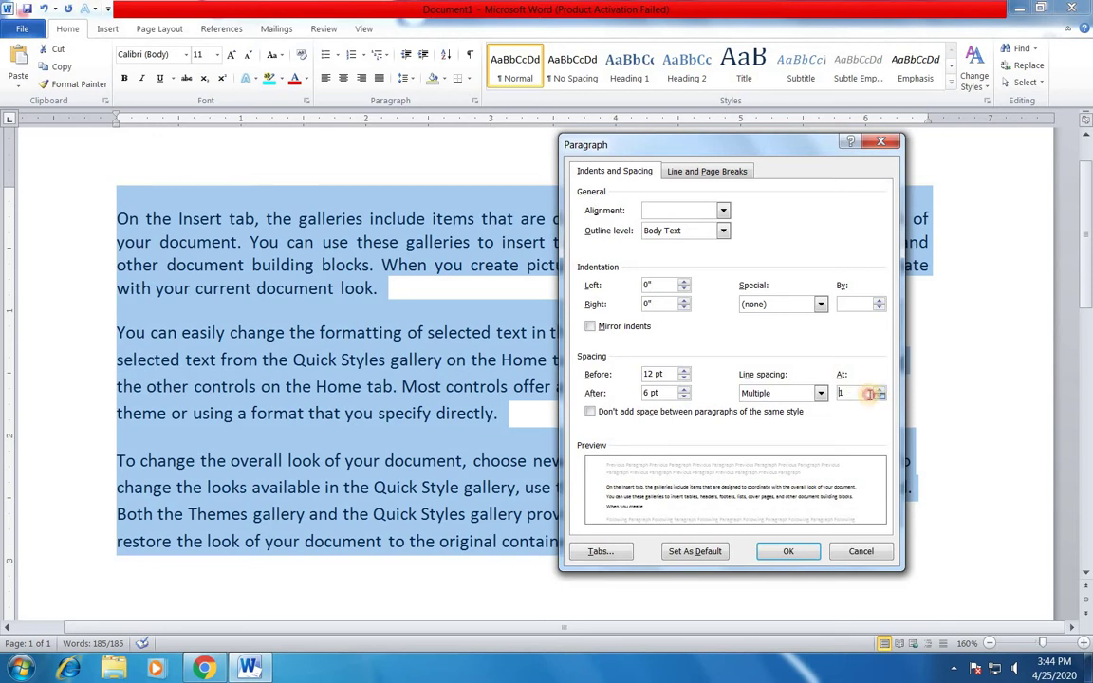
{"action": "left_click", "coordinate": [816, 394]}
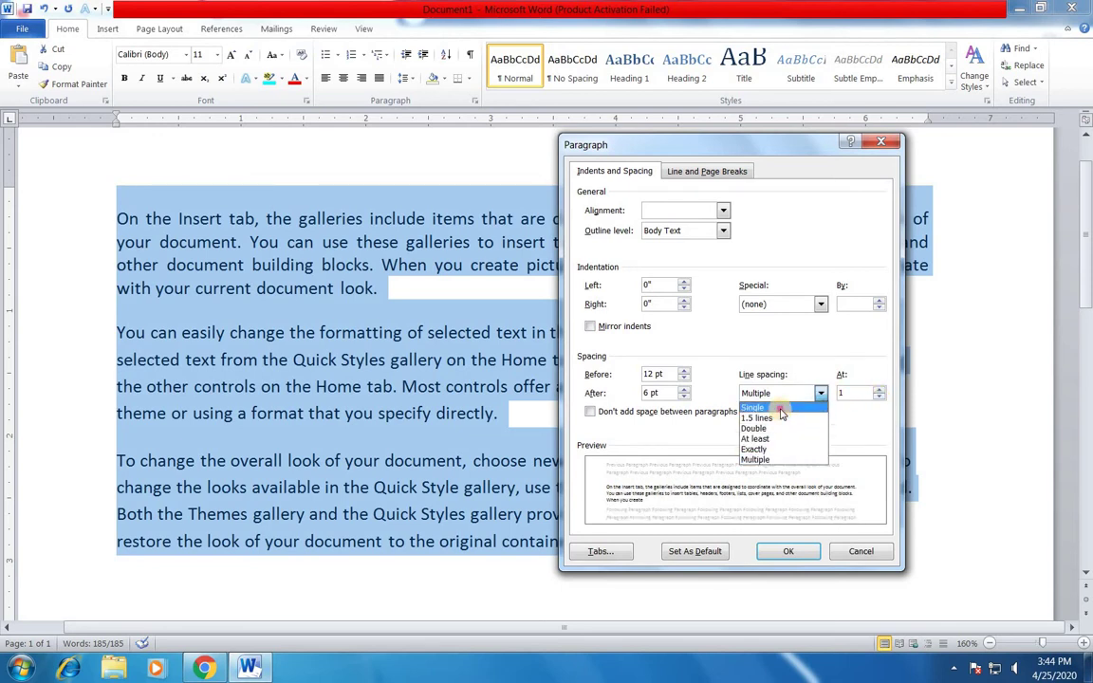
{"action": "key", "text": "Escape"}
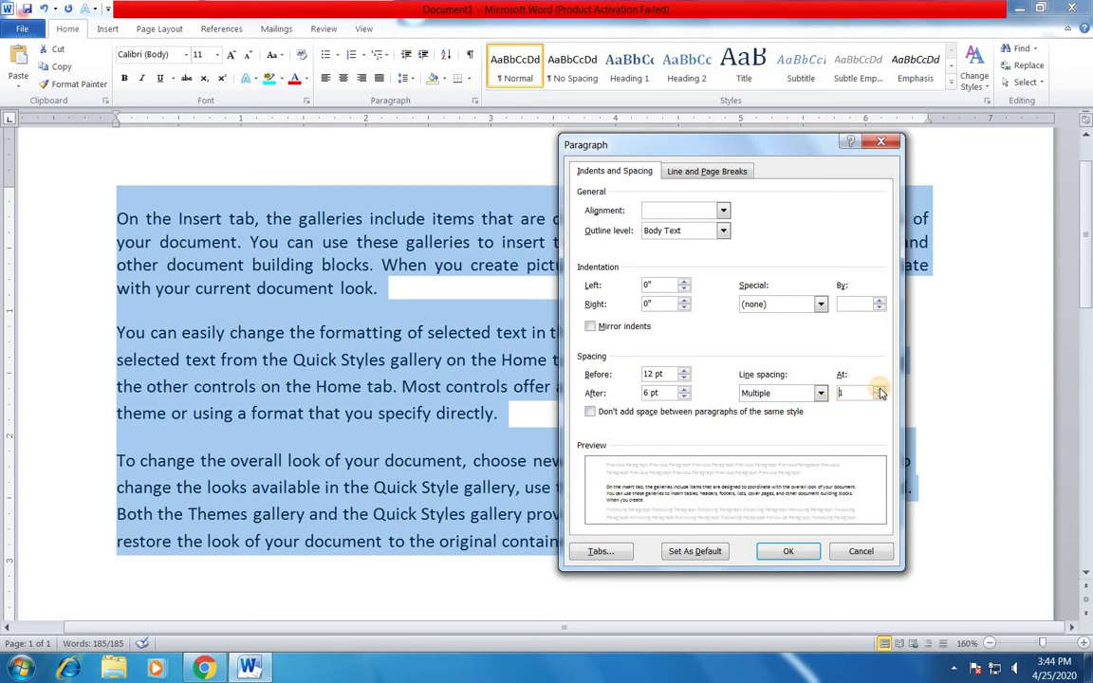
{"action": "left_click", "coordinate": [879, 389]}
{"action": "left_click", "coordinate": [880, 389]}
{"action": "left_click", "coordinate": [879, 389]}
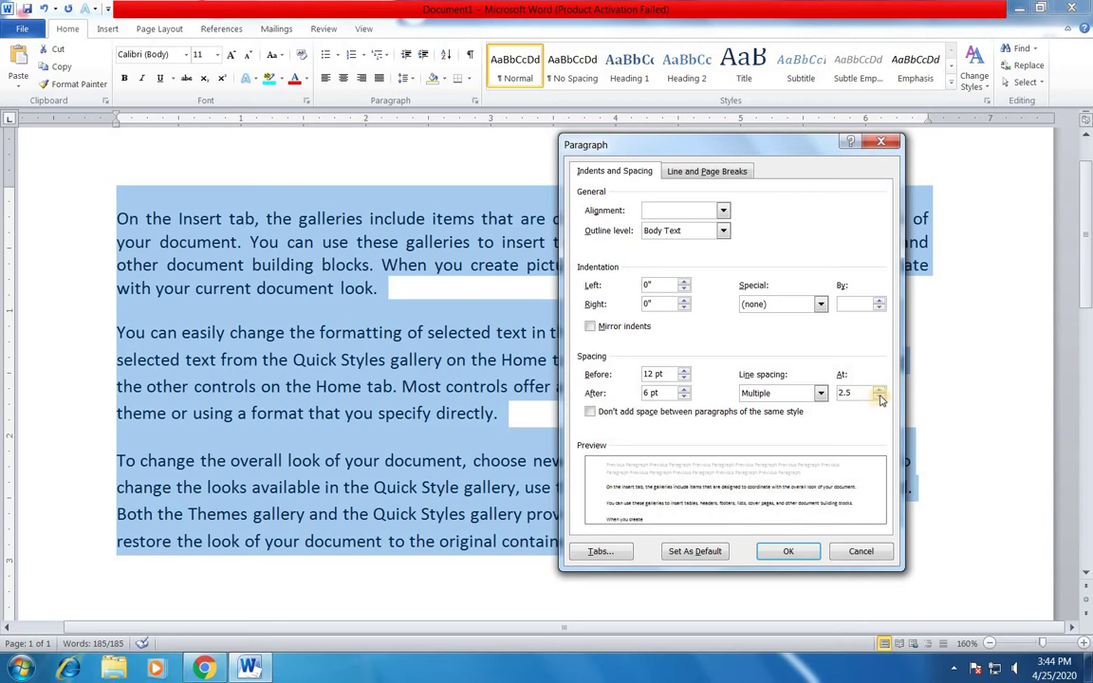
{"action": "left_click", "coordinate": [879, 398]}
{"action": "left_click", "coordinate": [880, 397]}
{"action": "left_click", "coordinate": [880, 397]}
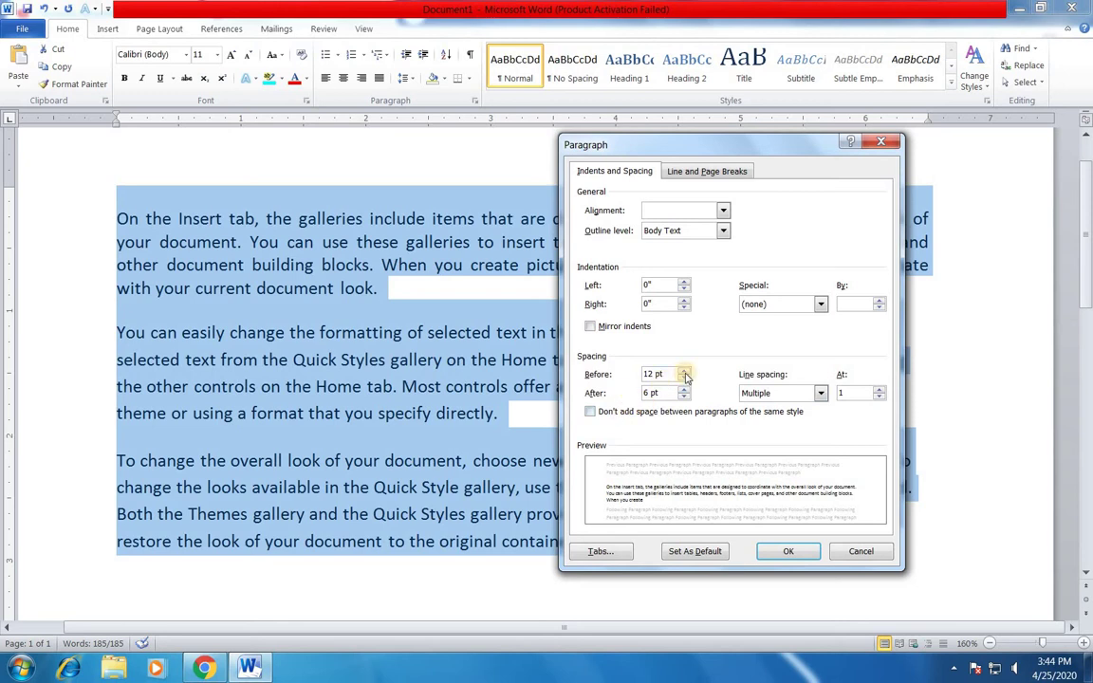
Adjust spacing Before through values up to 60 pt, settling on 18 pt.
{"action": "left_click", "coordinate": [684, 372]}
{"action": "left_click", "coordinate": [684, 373]}
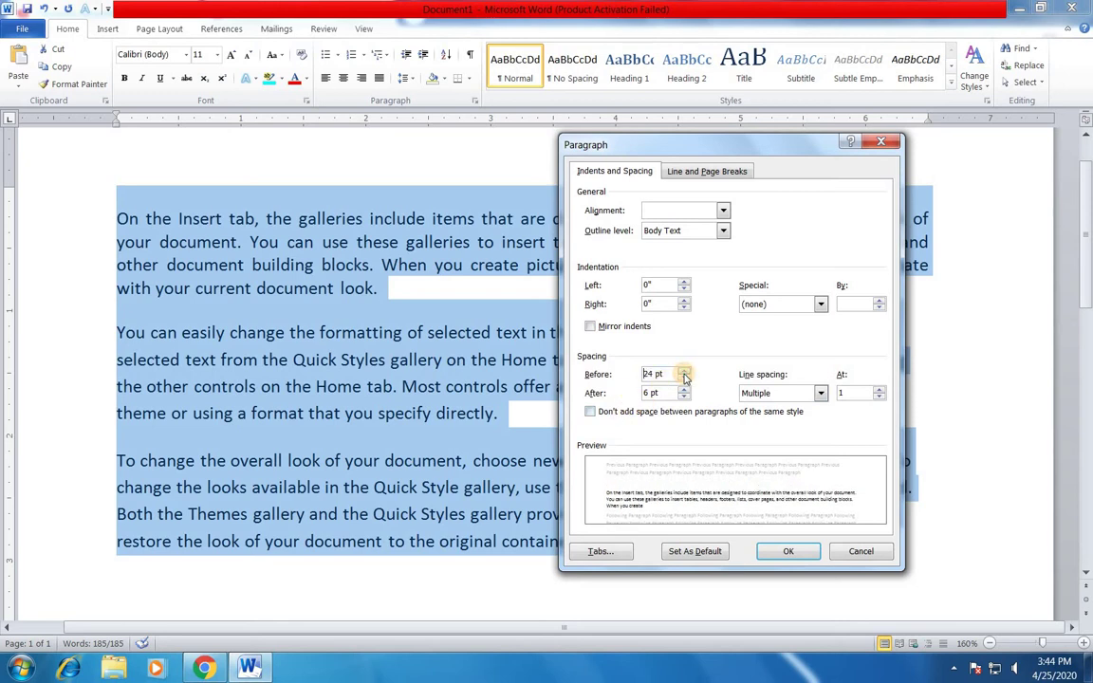
{"action": "left_click", "coordinate": [684, 373]}
{"action": "left_click", "coordinate": [684, 373]}
{"action": "left_click", "coordinate": [684, 372]}
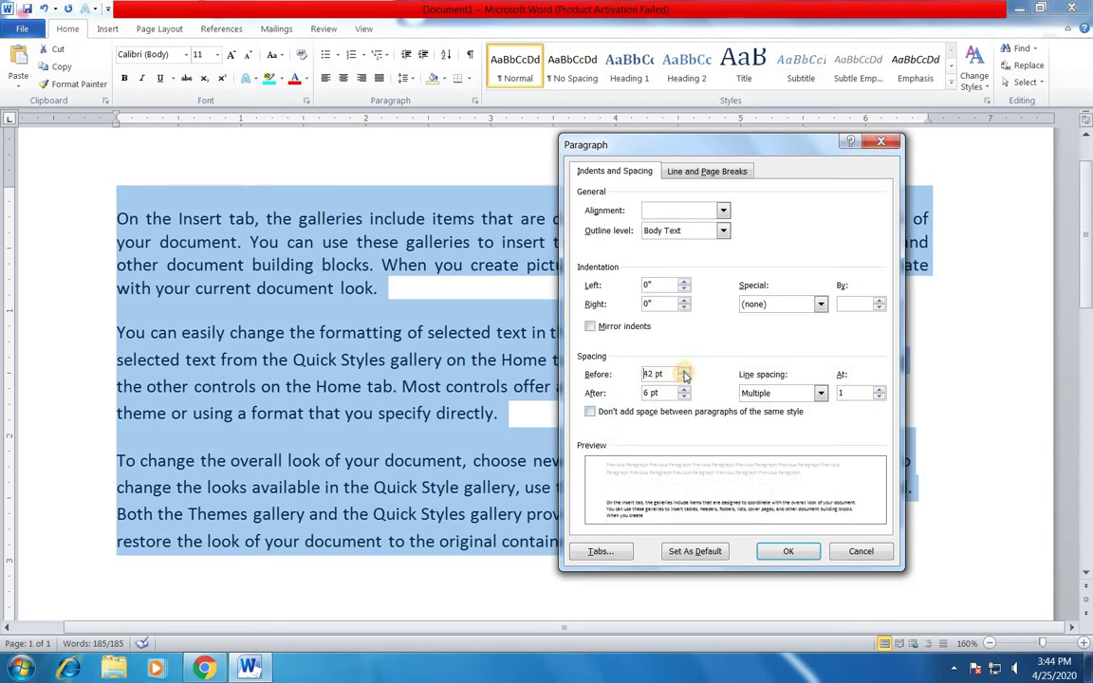
{"action": "left_click", "coordinate": [684, 373]}
{"action": "left_click", "coordinate": [684, 373]}
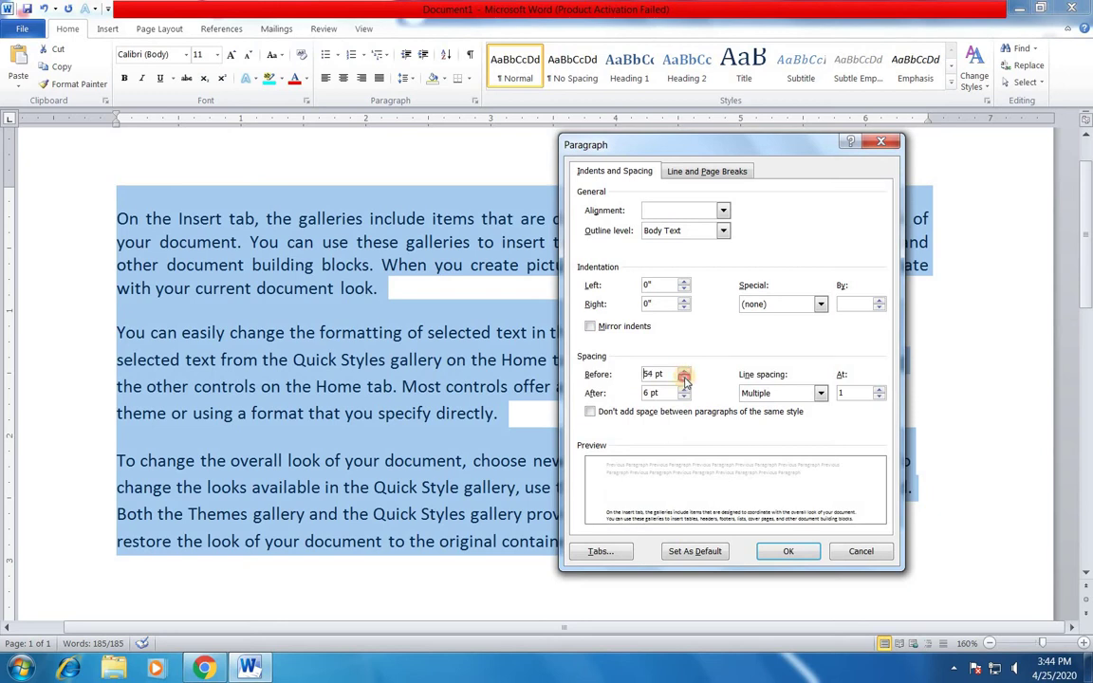
{"action": "left_click", "coordinate": [684, 379]}
{"action": "left_click", "coordinate": [684, 378]}
{"action": "left_click", "coordinate": [684, 379]}
{"action": "left_click", "coordinate": [684, 379]}
{"action": "left_click", "coordinate": [684, 379]}
{"action": "left_click", "coordinate": [684, 378]}
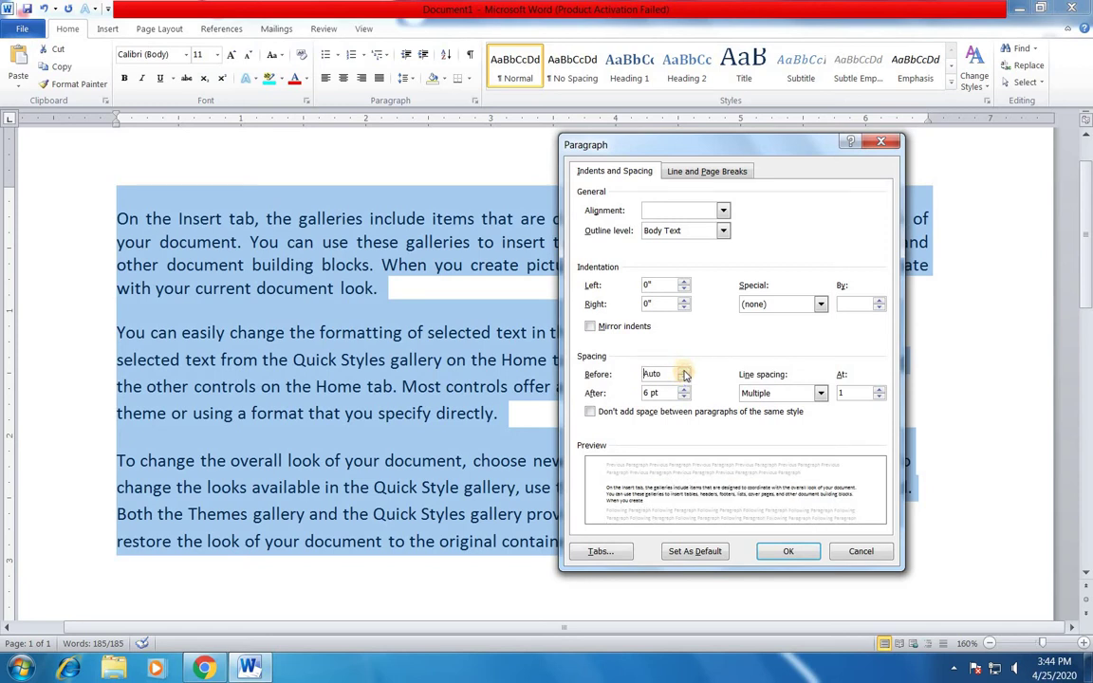
{"action": "left_click", "coordinate": [684, 373]}
{"action": "left_click", "coordinate": [684, 372]}
{"action": "left_click", "coordinate": [684, 372]}
{"action": "left_click", "coordinate": [685, 372]}
{"action": "left_click", "coordinate": [685, 372]}
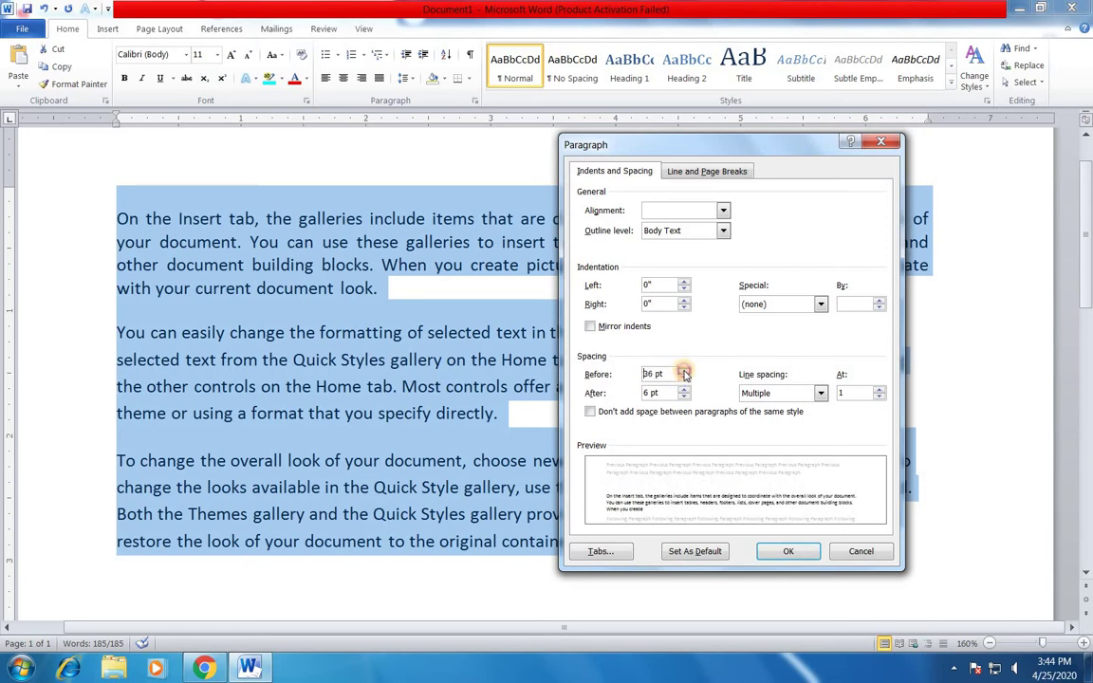
{"action": "left_click", "coordinate": [684, 372]}
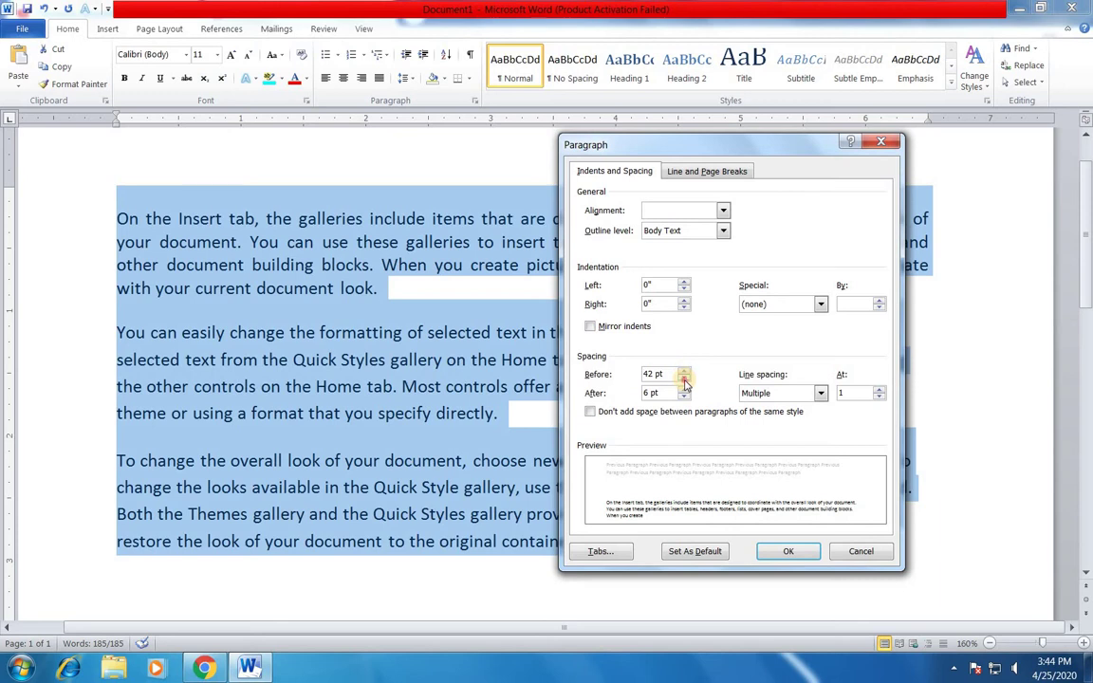
{"action": "left_click", "coordinate": [684, 379]}
{"action": "left_click", "coordinate": [684, 378]}
{"action": "left_click", "coordinate": [684, 379]}
{"action": "left_click", "coordinate": [684, 379]}
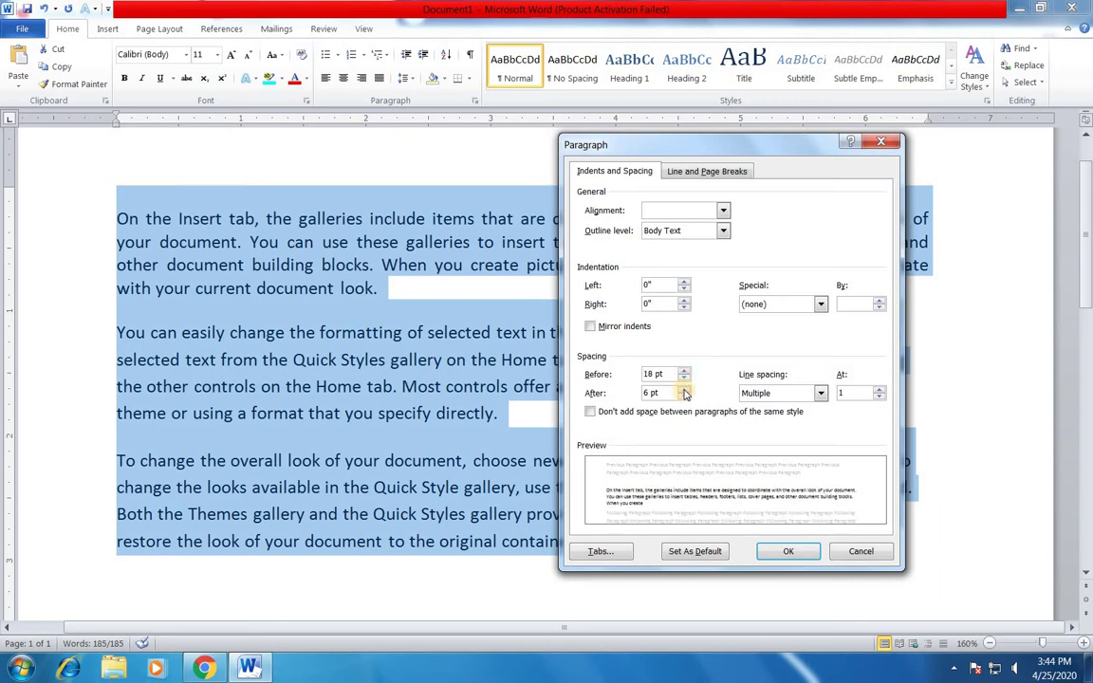
Set spacing After to 12 pt for the three paragraphs.
{"action": "left_click", "coordinate": [684, 389]}
{"action": "left_click", "coordinate": [685, 389]}
{"action": "left_click", "coordinate": [684, 389]}
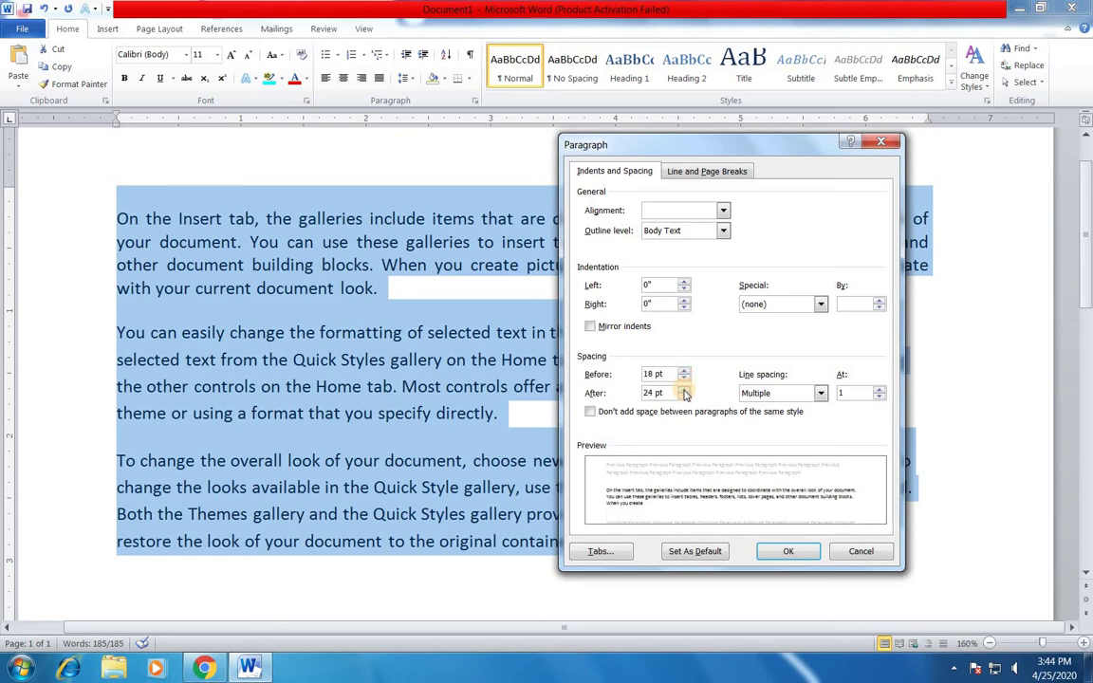
{"action": "left_click", "coordinate": [684, 397]}
{"action": "left_click", "coordinate": [684, 397]}
{"action": "left_click", "coordinate": [684, 396]}
{"action": "left_click", "coordinate": [684, 389]}
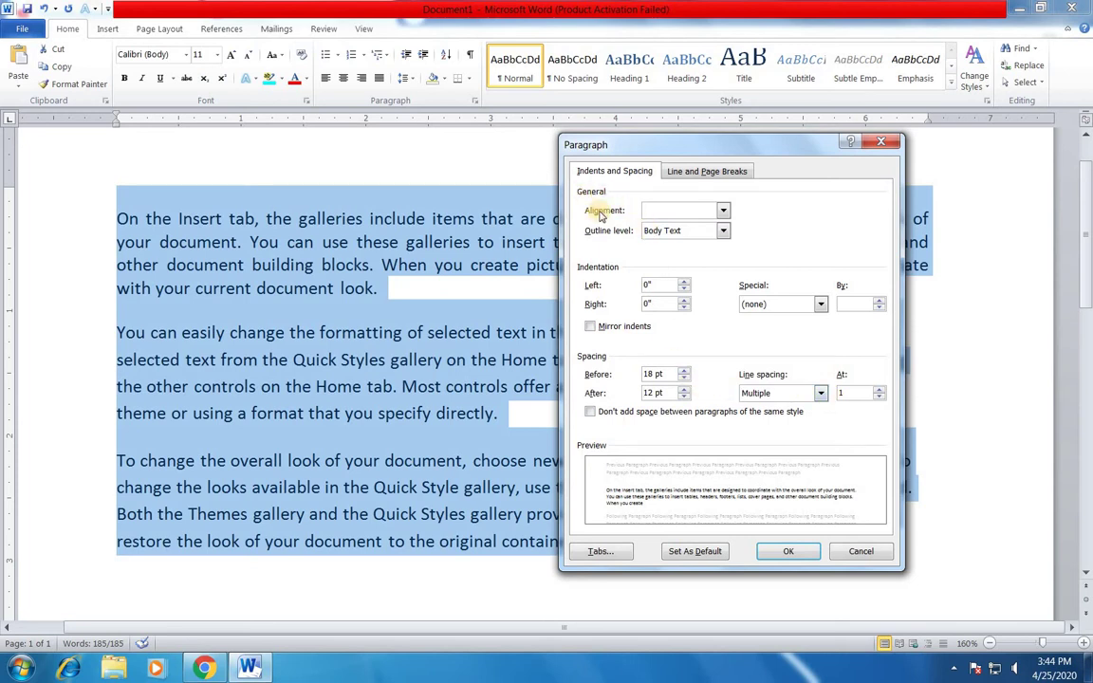
Choose Justified alignment and, after trying Level 1 and Level 3, keep outline level Body Text.
{"action": "left_click", "coordinate": [721, 210]}
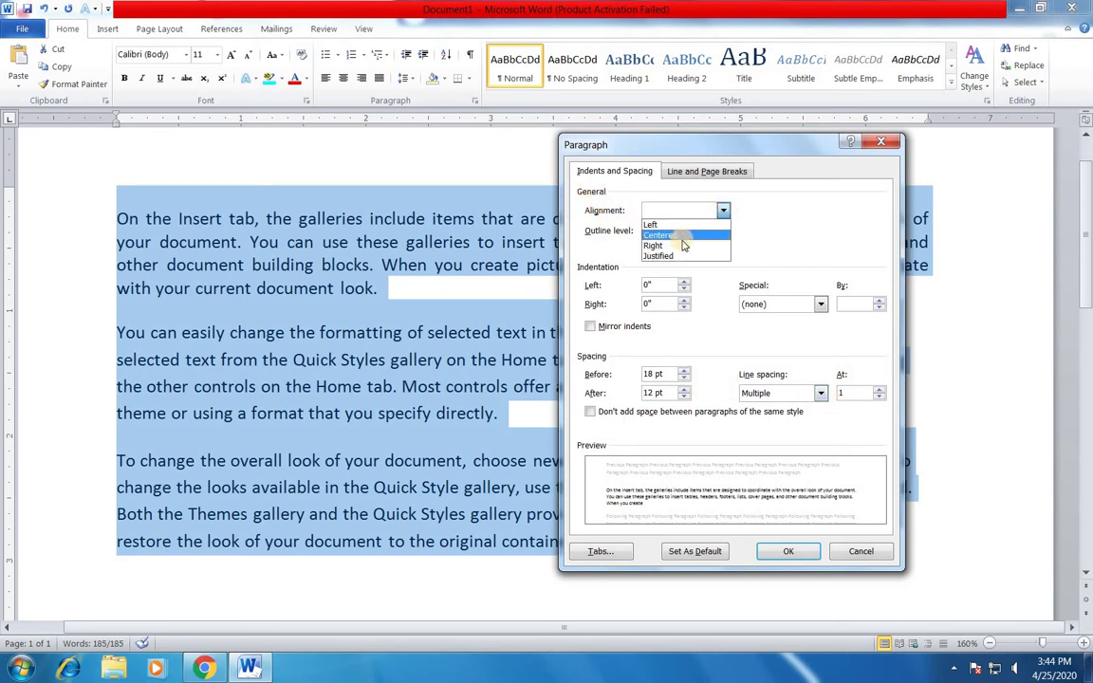
{"action": "left_click", "coordinate": [681, 256]}
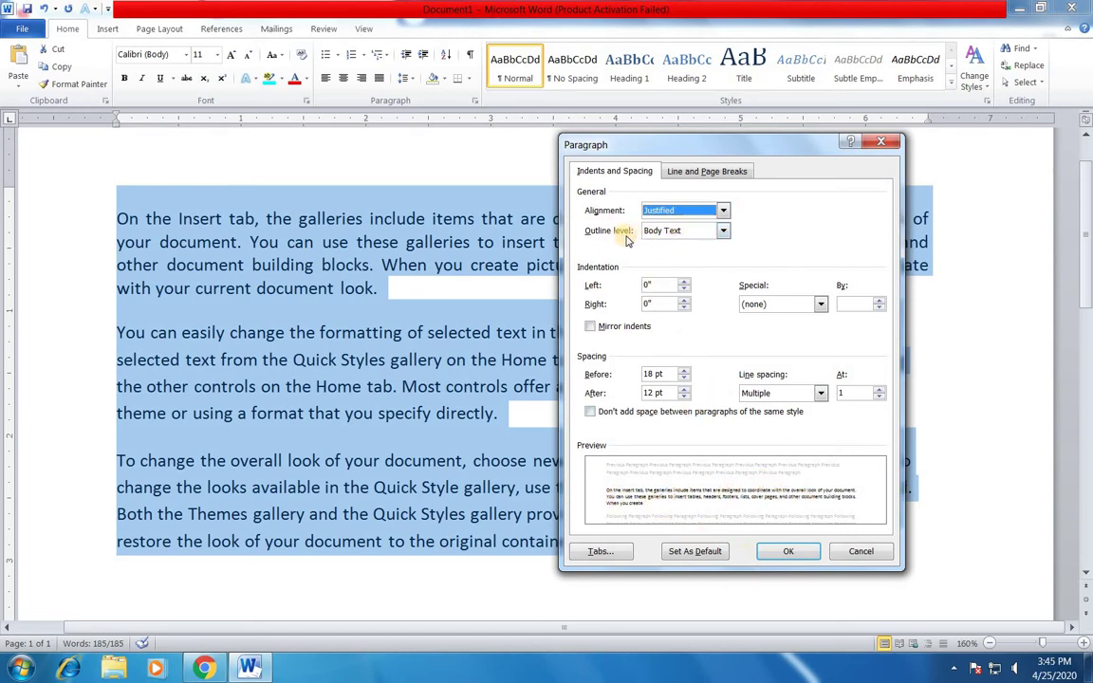
{"action": "left_click", "coordinate": [723, 233]}
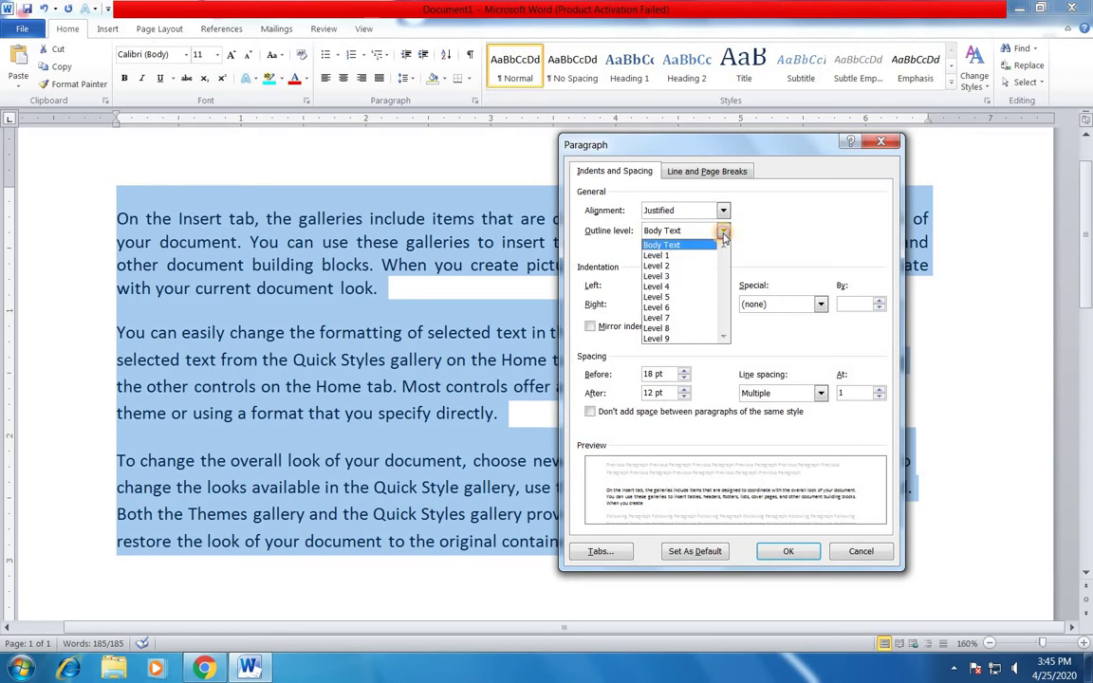
{"action": "left_click", "coordinate": [676, 256]}
{"action": "left_click", "coordinate": [678, 230]}
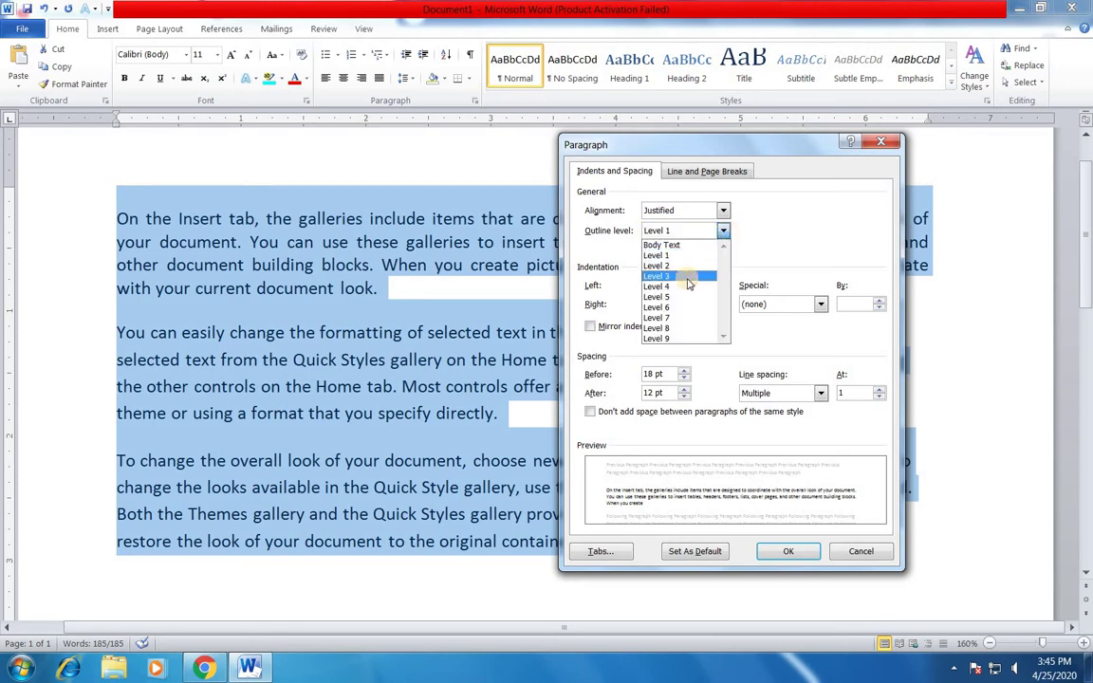
{"action": "left_click", "coordinate": [687, 281]}
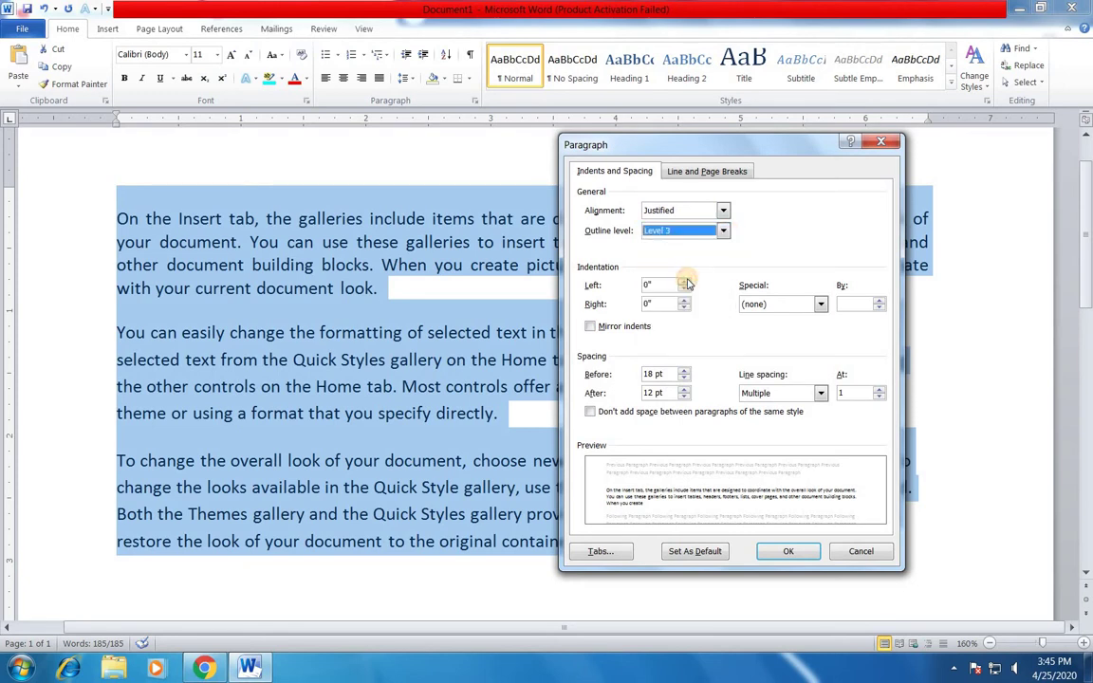
{"action": "left_click", "coordinate": [723, 232]}
{"action": "left_click", "coordinate": [702, 243]}
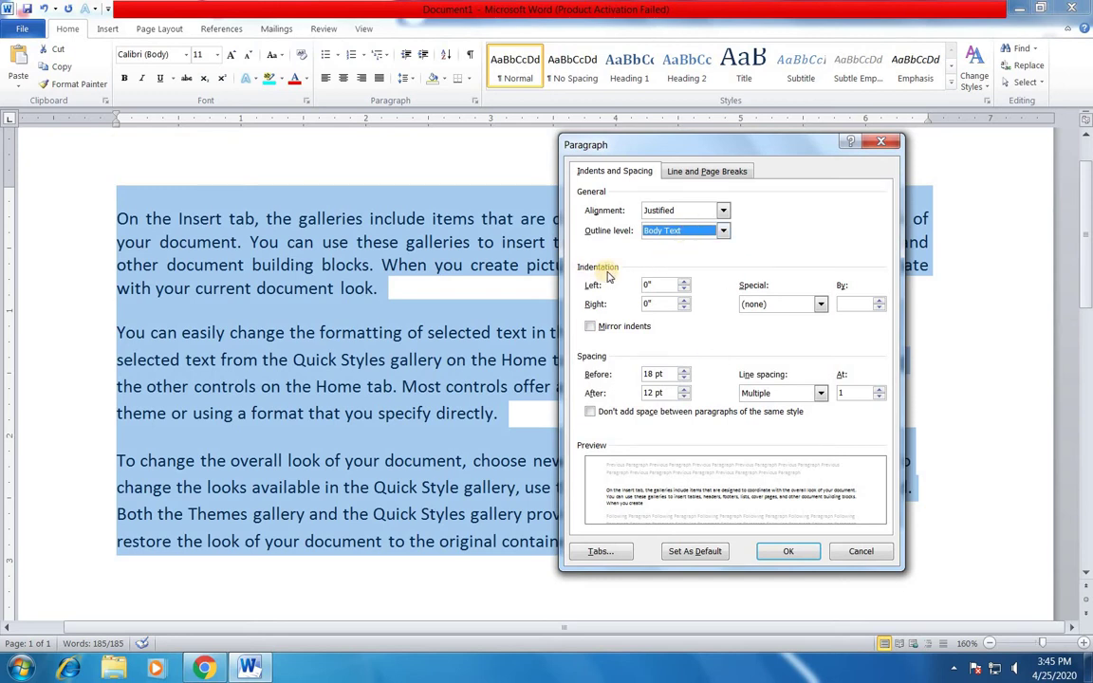
Set the left indent to 0.2 inches.
{"action": "left_click", "coordinate": [685, 281]}
{"action": "left_click", "coordinate": [684, 282]}
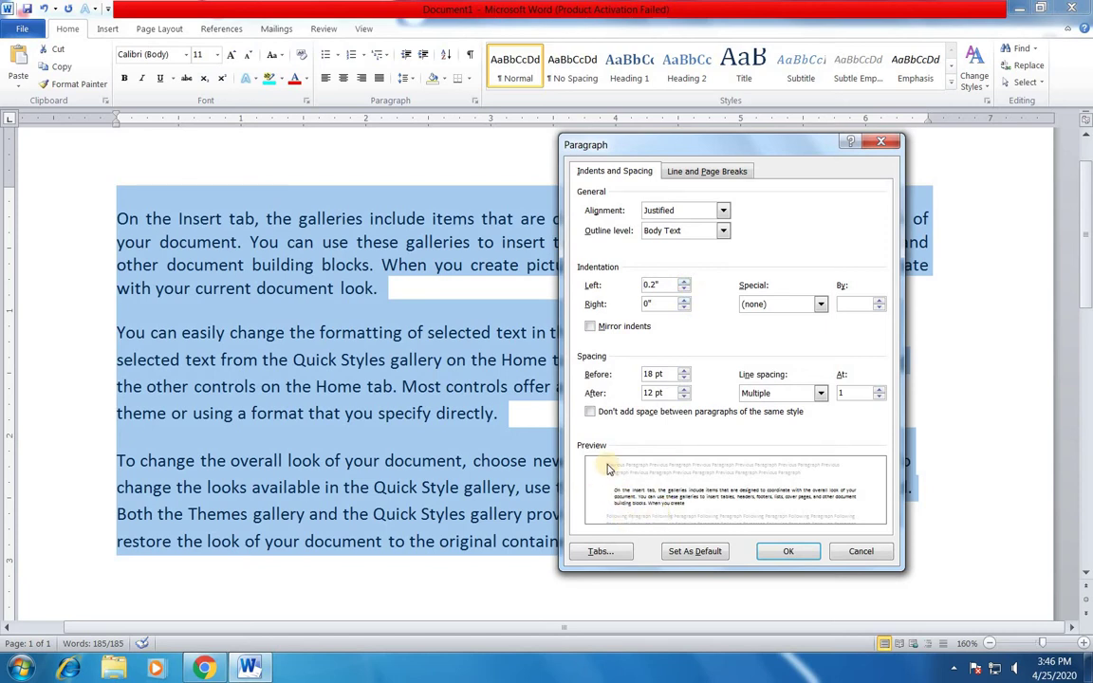
{"action": "left_click", "coordinate": [684, 282]}
{"action": "left_click", "coordinate": [685, 282]}
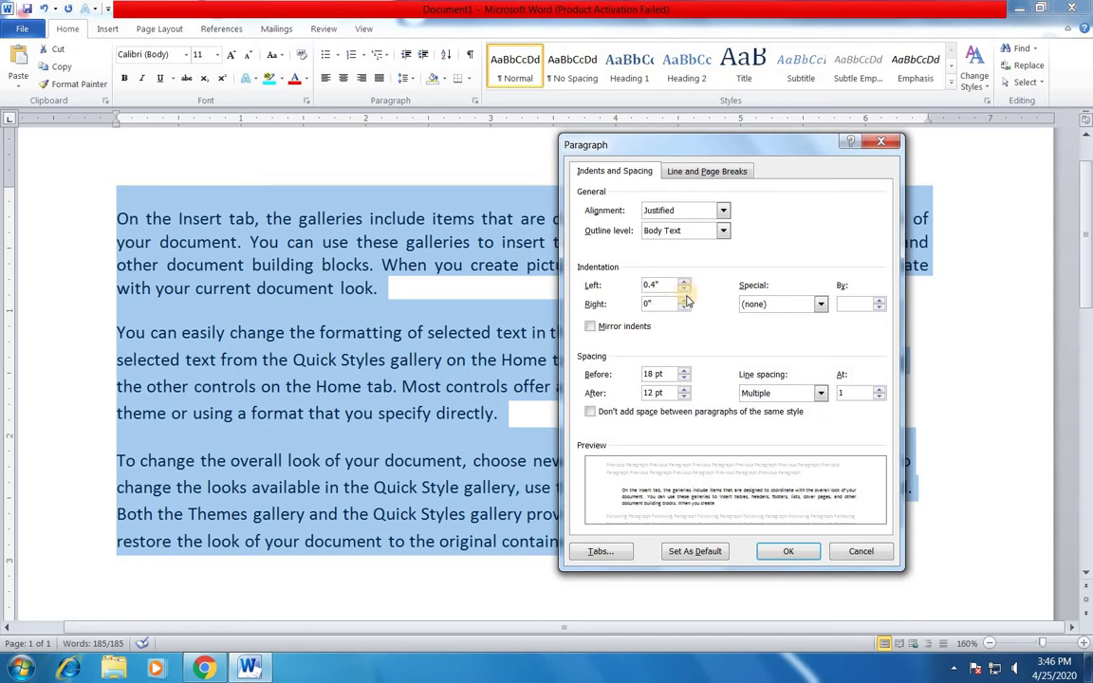
{"action": "left_click", "coordinate": [683, 290]}
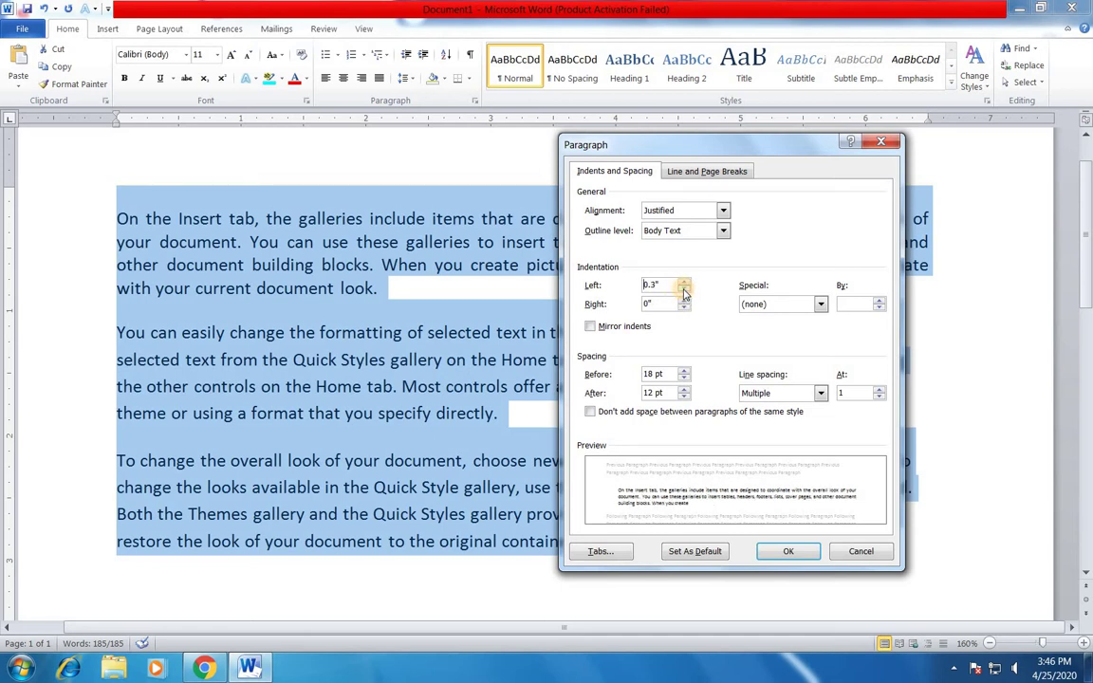
{"action": "left_click", "coordinate": [683, 289]}
Set the right indent to 0.4 inches.
{"action": "left_click", "coordinate": [684, 301]}
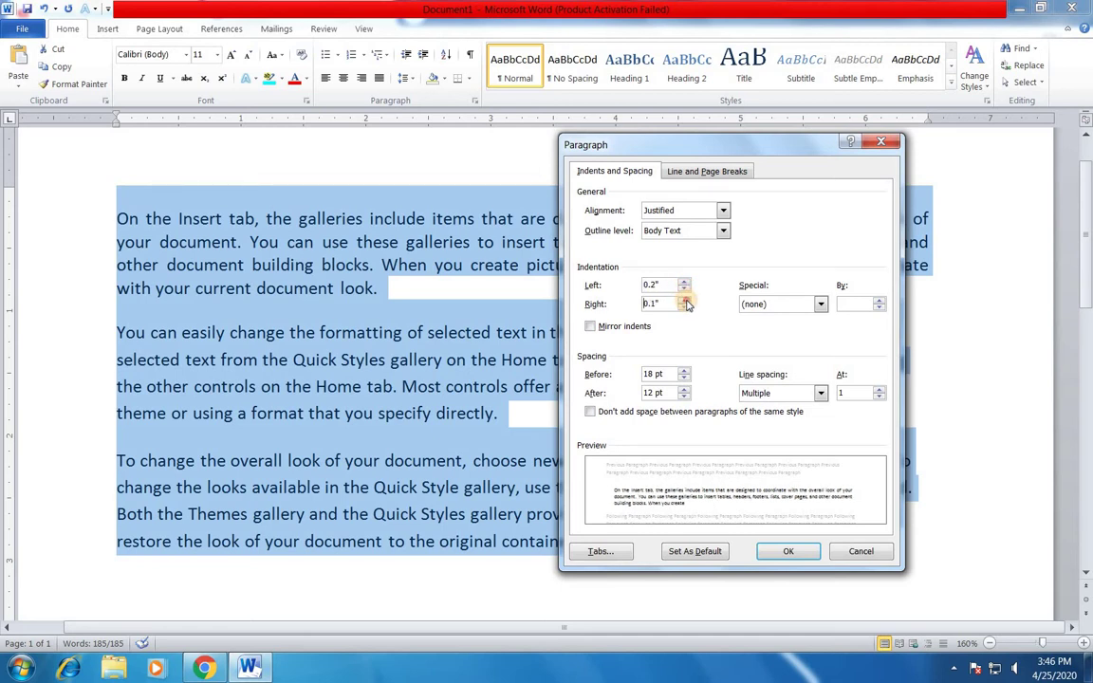
{"action": "left_click", "coordinate": [684, 301]}
{"action": "left_click", "coordinate": [684, 301]}
{"action": "left_click", "coordinate": [684, 301]}
{"action": "left_click", "coordinate": [685, 301]}
{"action": "left_click", "coordinate": [685, 301]}
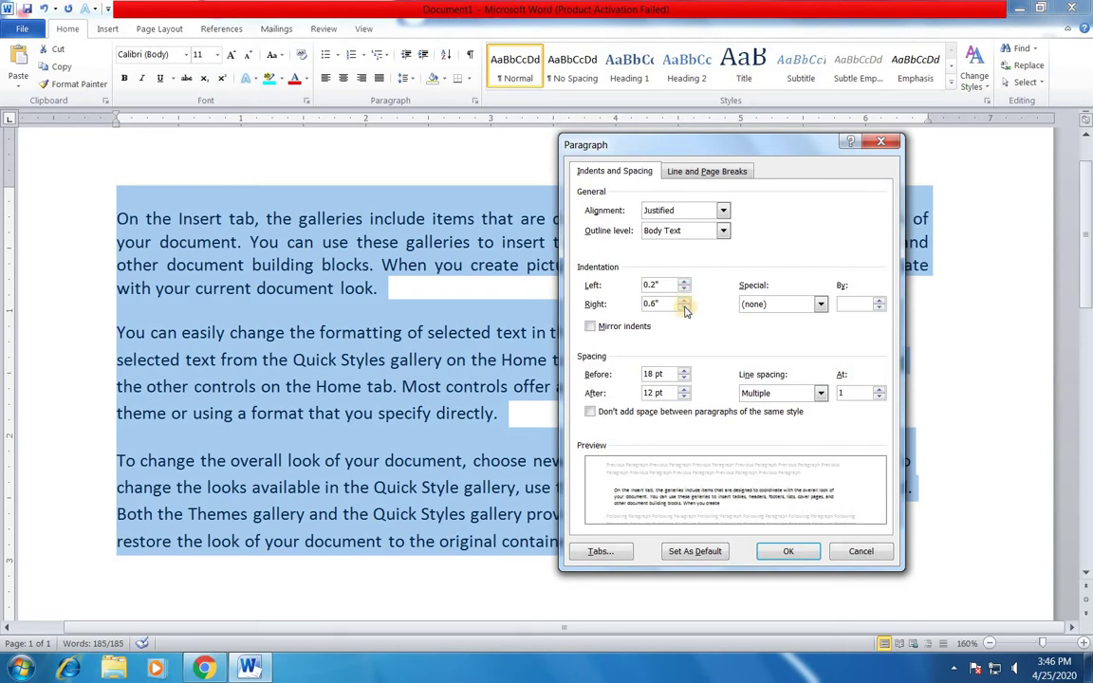
{"action": "left_click", "coordinate": [685, 308]}
{"action": "left_click", "coordinate": [685, 308]}
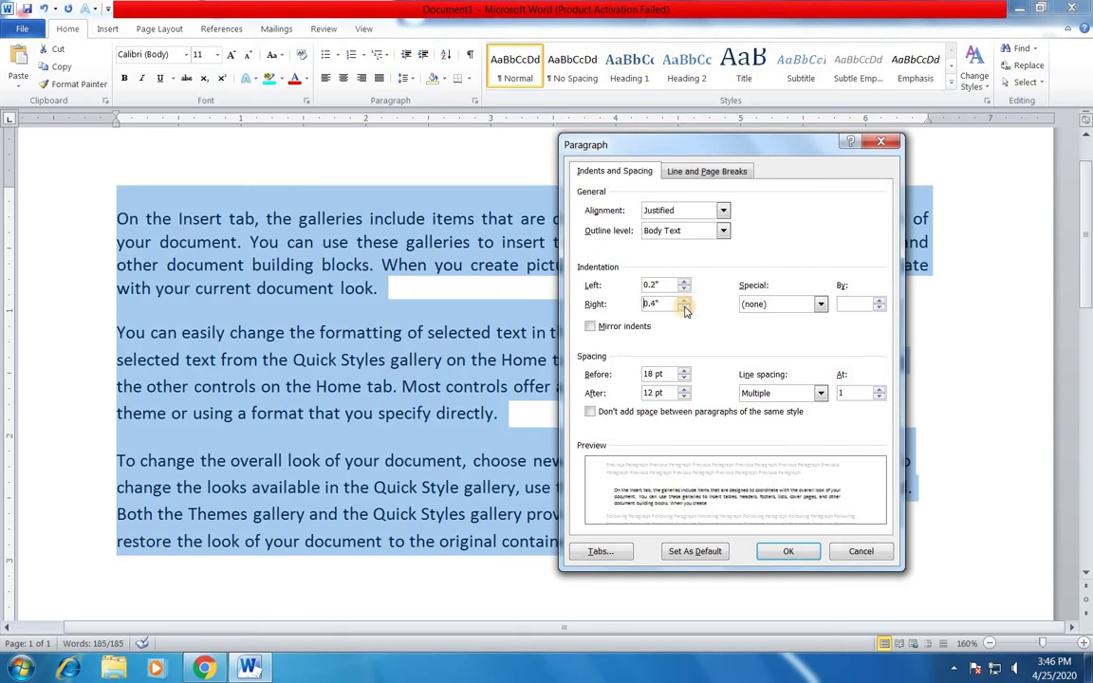
{"action": "left_click", "coordinate": [821, 308]}
Choose Hanging as the special indent type.
{"action": "left_click", "coordinate": [795, 329]}
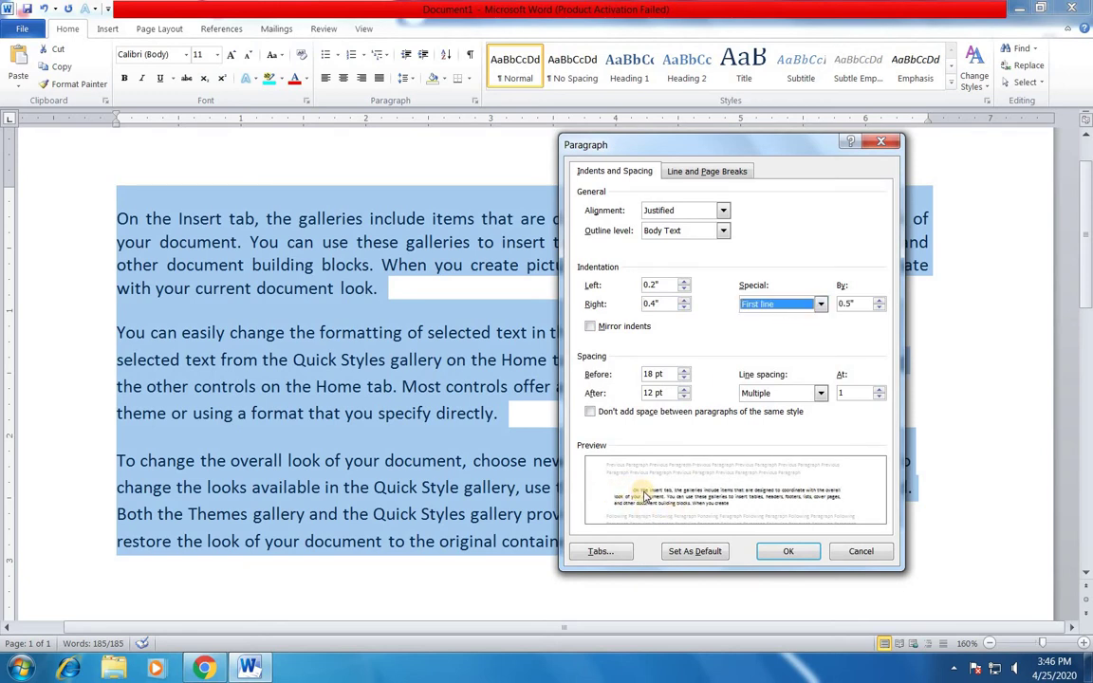
{"action": "left_click", "coordinate": [820, 304]}
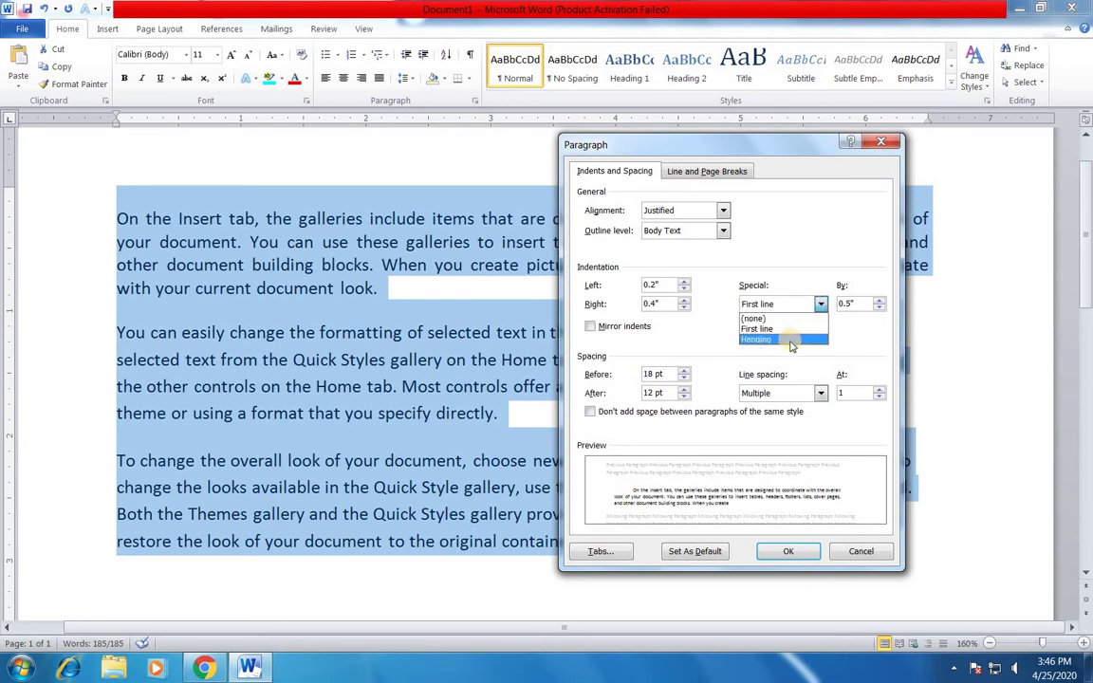
{"action": "left_click", "coordinate": [791, 340]}
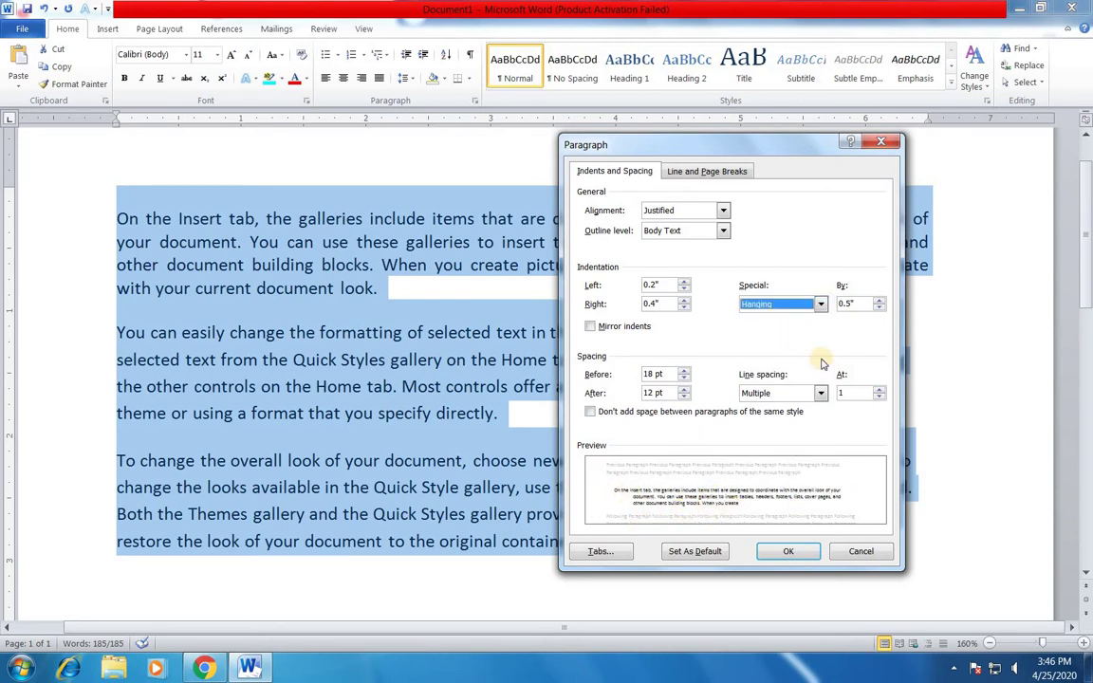
{"action": "left_click", "coordinate": [822, 305]}
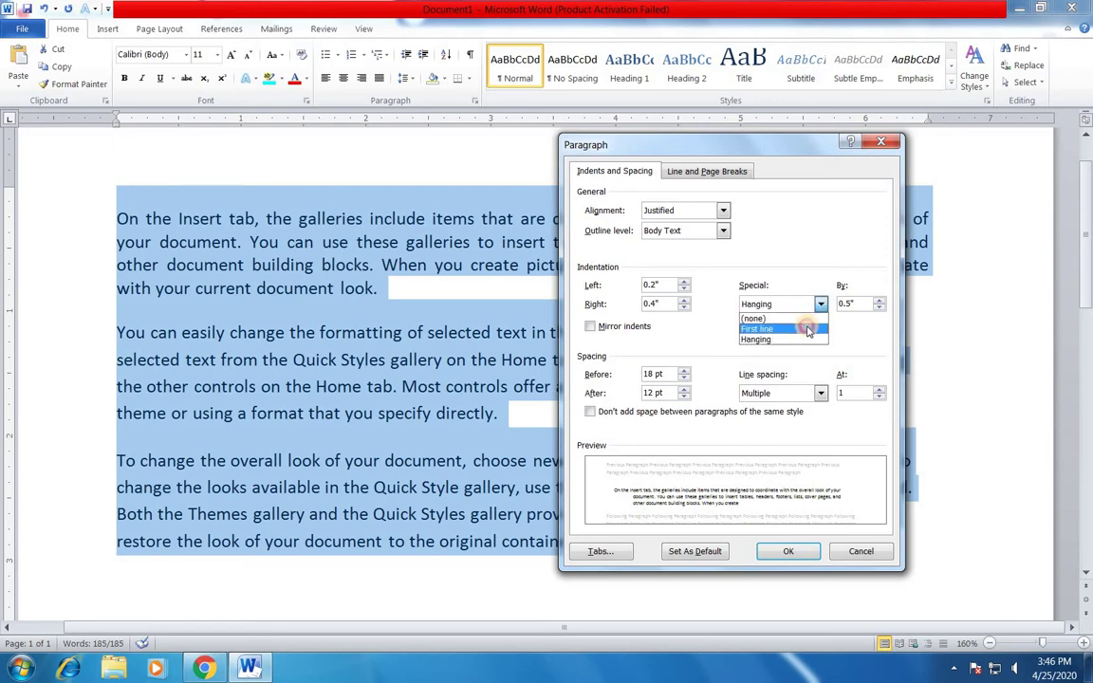
{"action": "left_click", "coordinate": [808, 329]}
{"action": "left_click", "coordinate": [822, 306]}
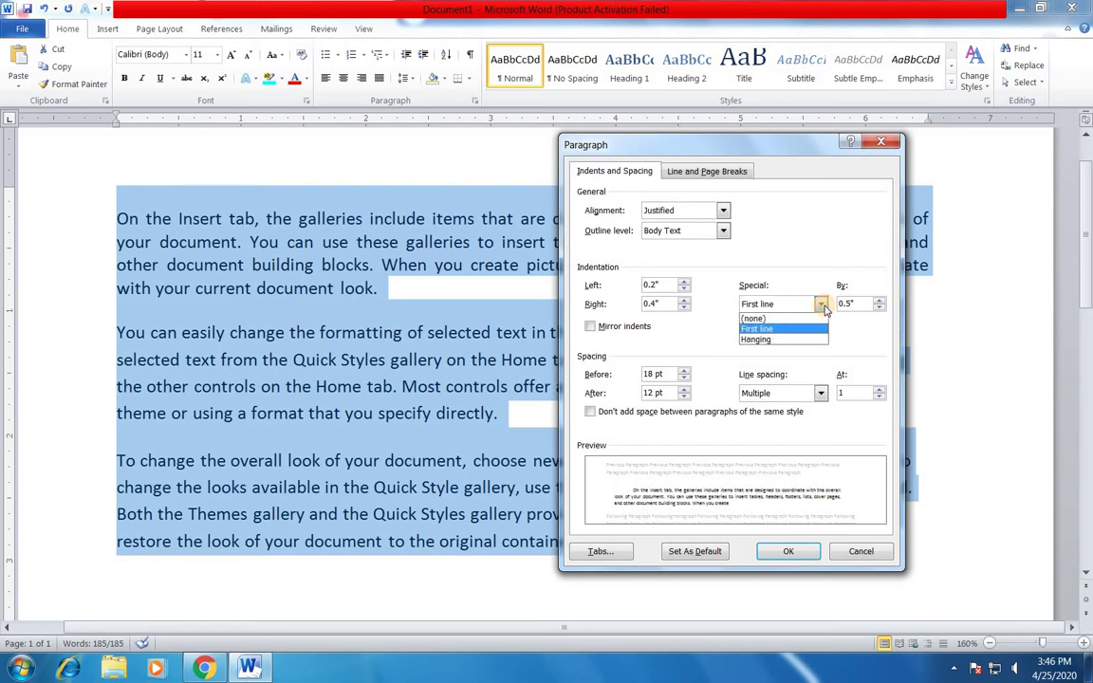
{"action": "left_click", "coordinate": [812, 338]}
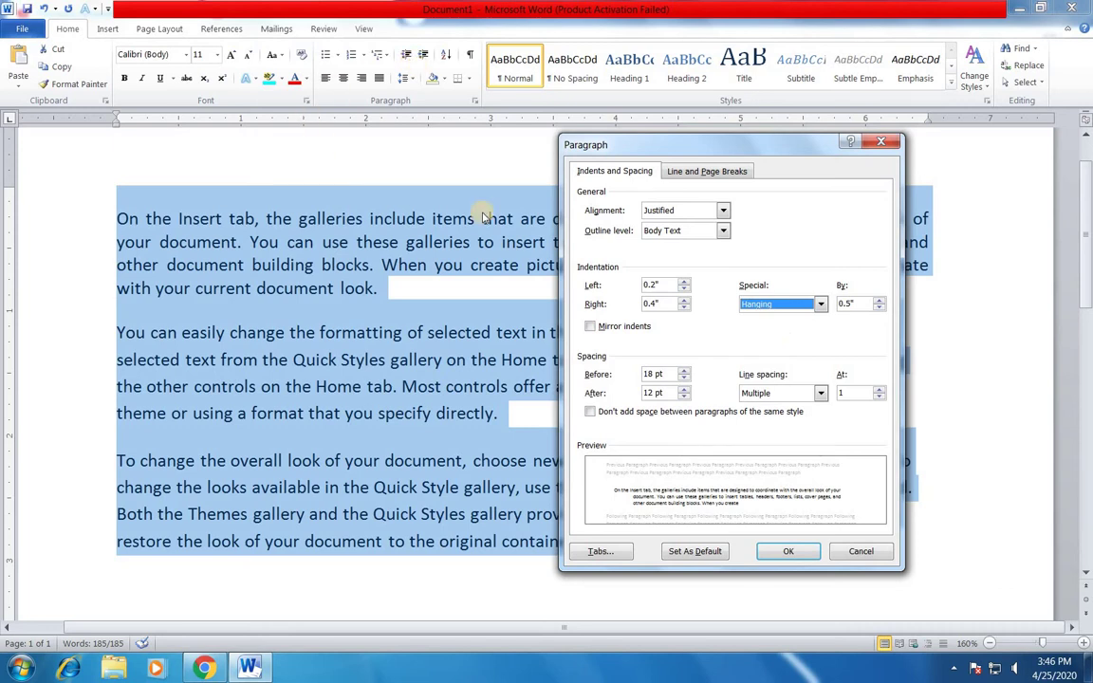
Set the hanging indent amount to 0.1 inch and apply it to the paragraphs.
{"action": "left_click", "coordinate": [879, 299]}
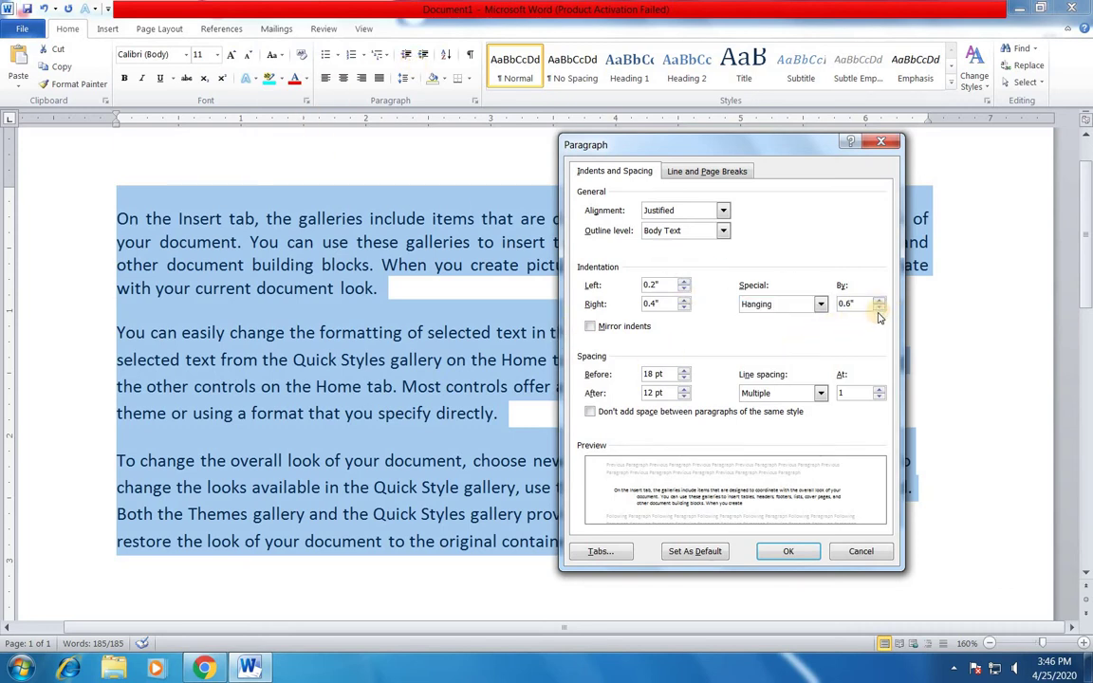
{"action": "left_click", "coordinate": [879, 308]}
{"action": "left_click", "coordinate": [879, 307]}
{"action": "left_click", "coordinate": [879, 308]}
{"action": "left_click", "coordinate": [879, 307]}
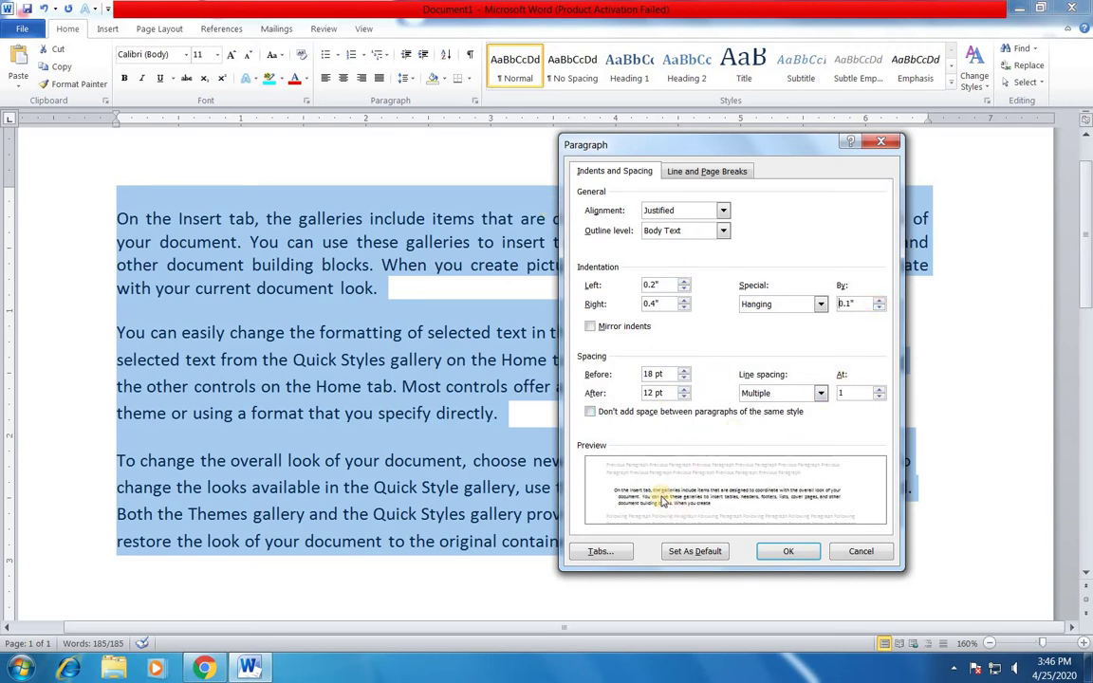
{"action": "left_click", "coordinate": [791, 551]}
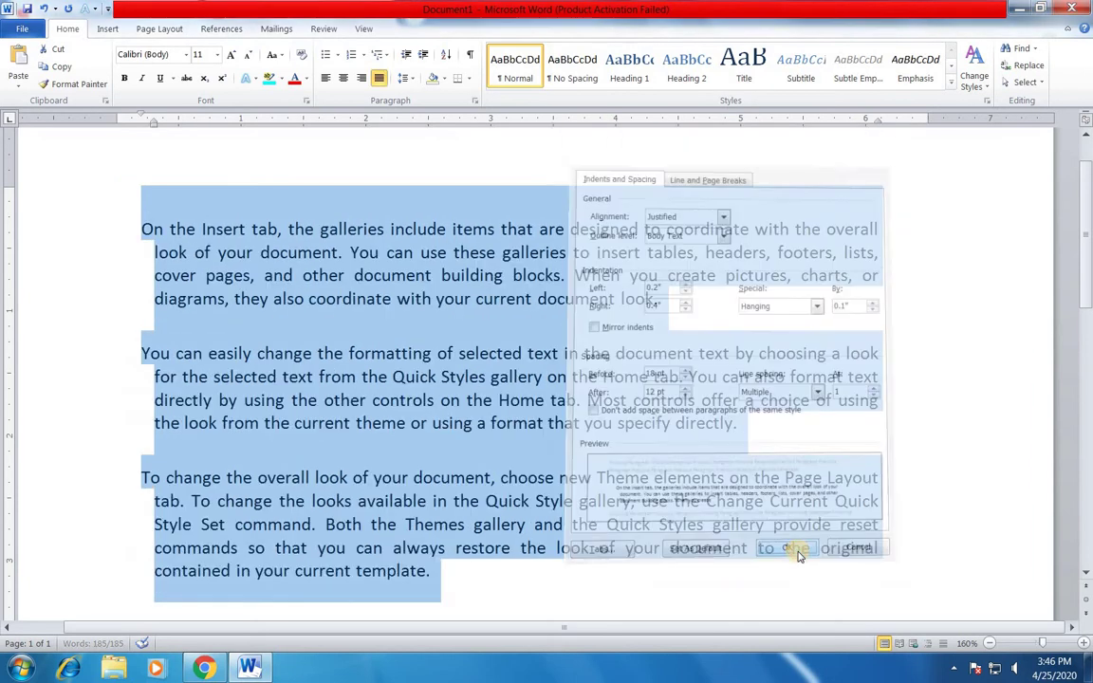
{"action": "left_click", "coordinate": [410, 307]}
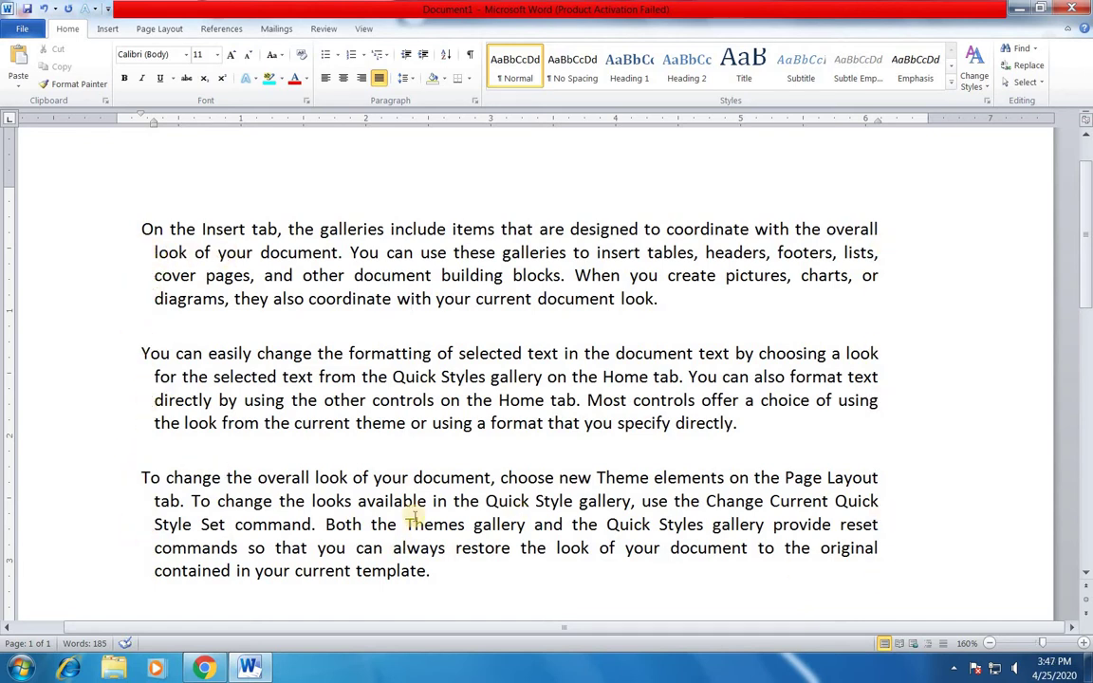
{"action": "left_click", "coordinate": [410, 299]}
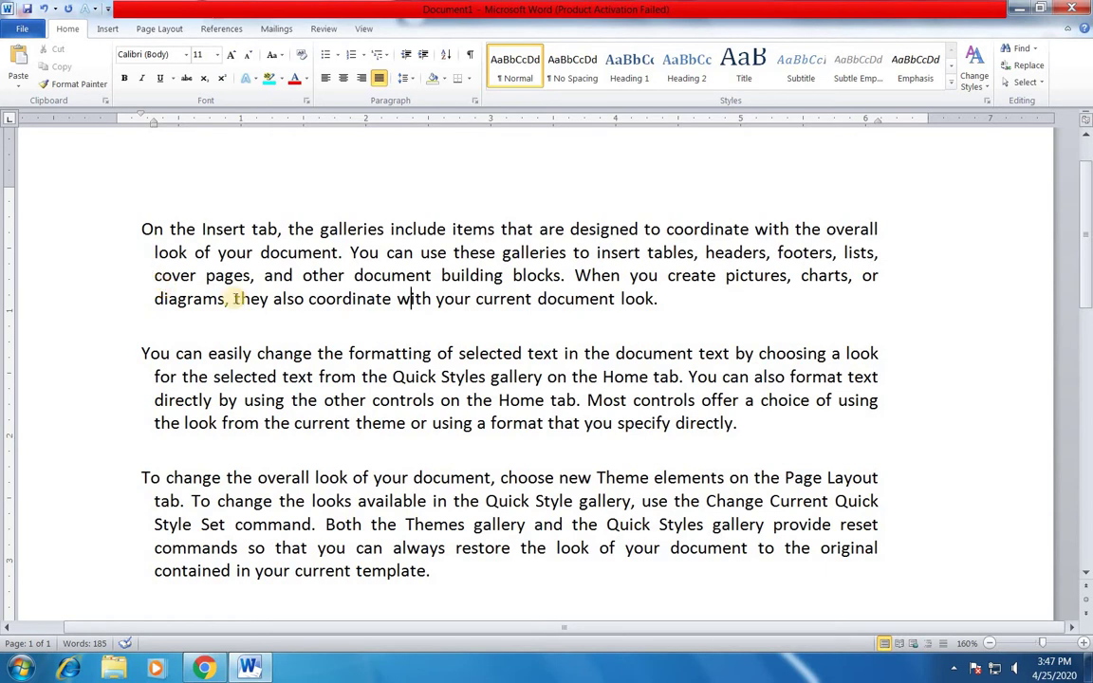
Select all the text and use Clear Formatting to return it to plain Normal style.
{"action": "key", "text": "ctrl+a"}
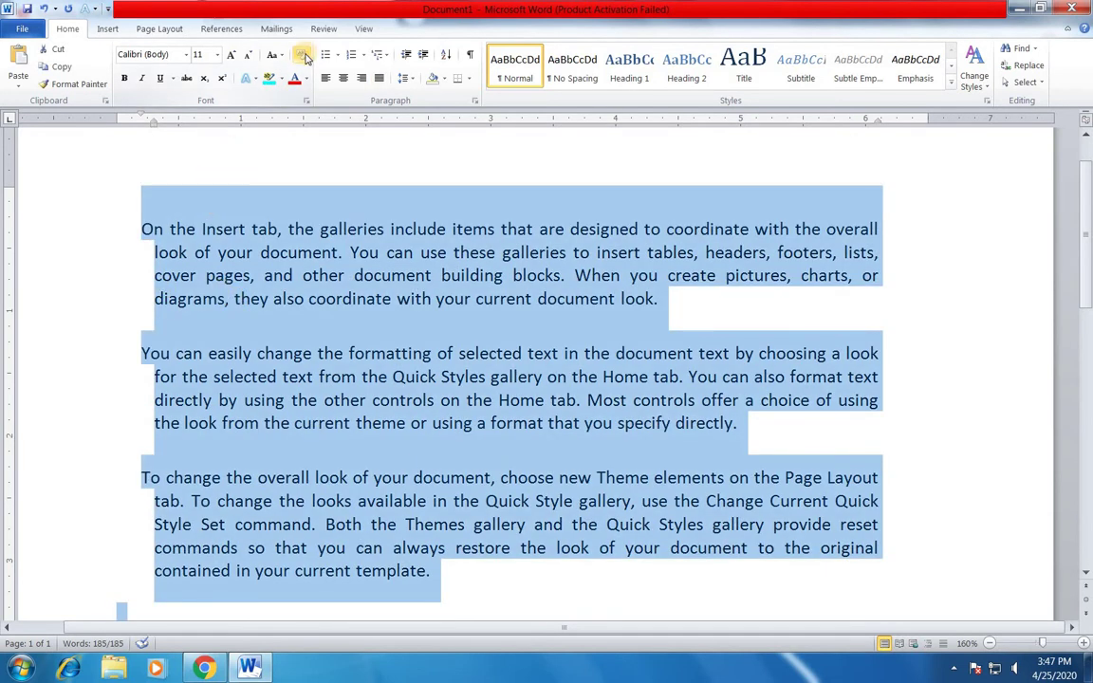
{"action": "left_click", "coordinate": [302, 55]}
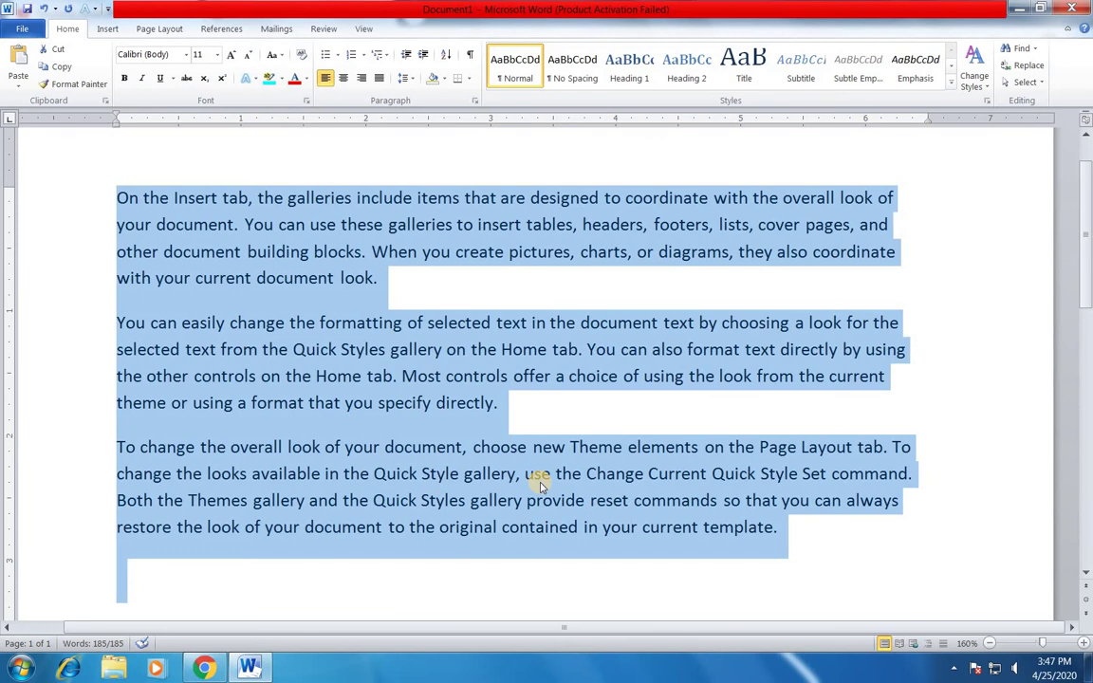
{"action": "left_click", "coordinate": [479, 431]}
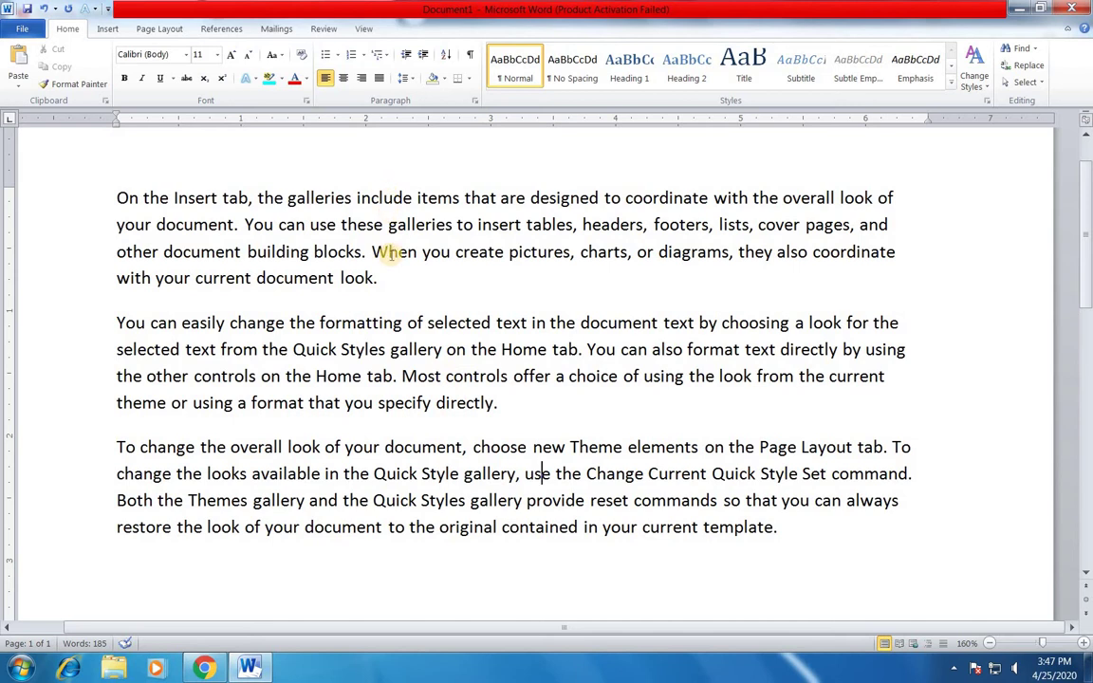
{"action": "left_click", "coordinate": [119, 200]}
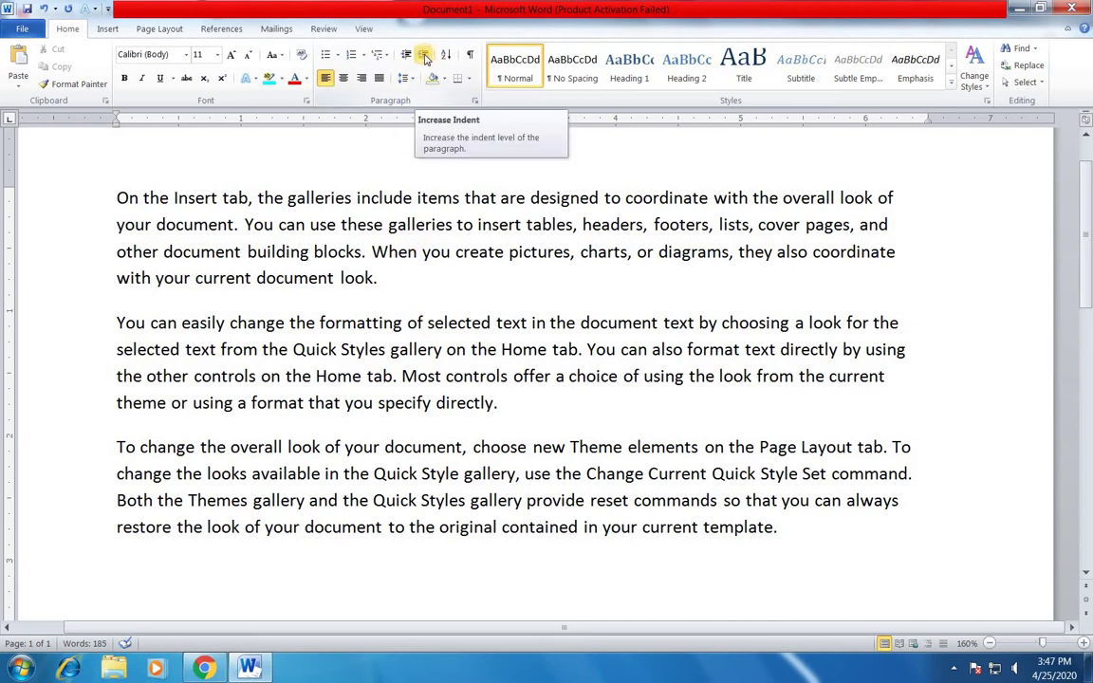
{"action": "left_click", "coordinate": [426, 57]}
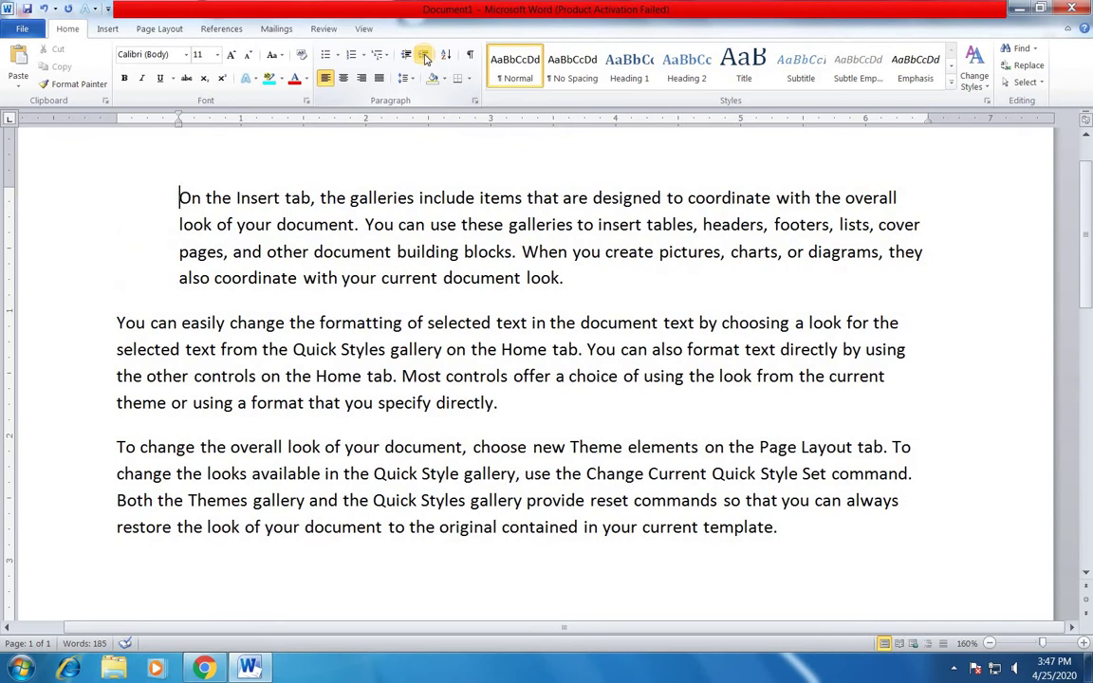
{"action": "left_click", "coordinate": [425, 57]}
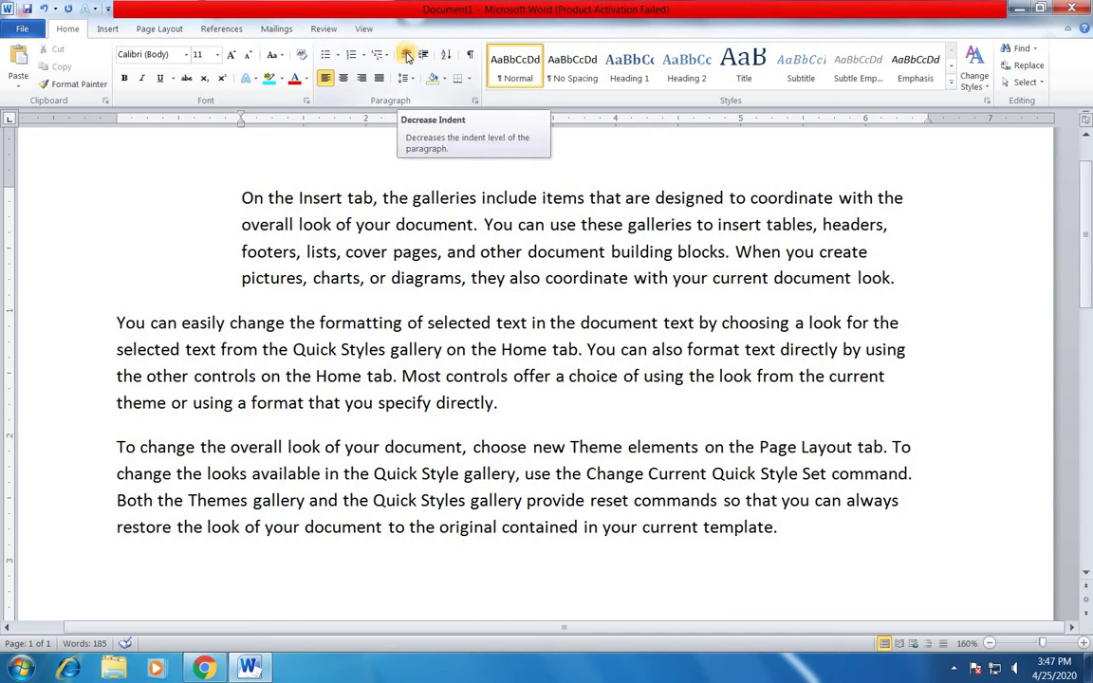
{"action": "left_click", "coordinate": [407, 57]}
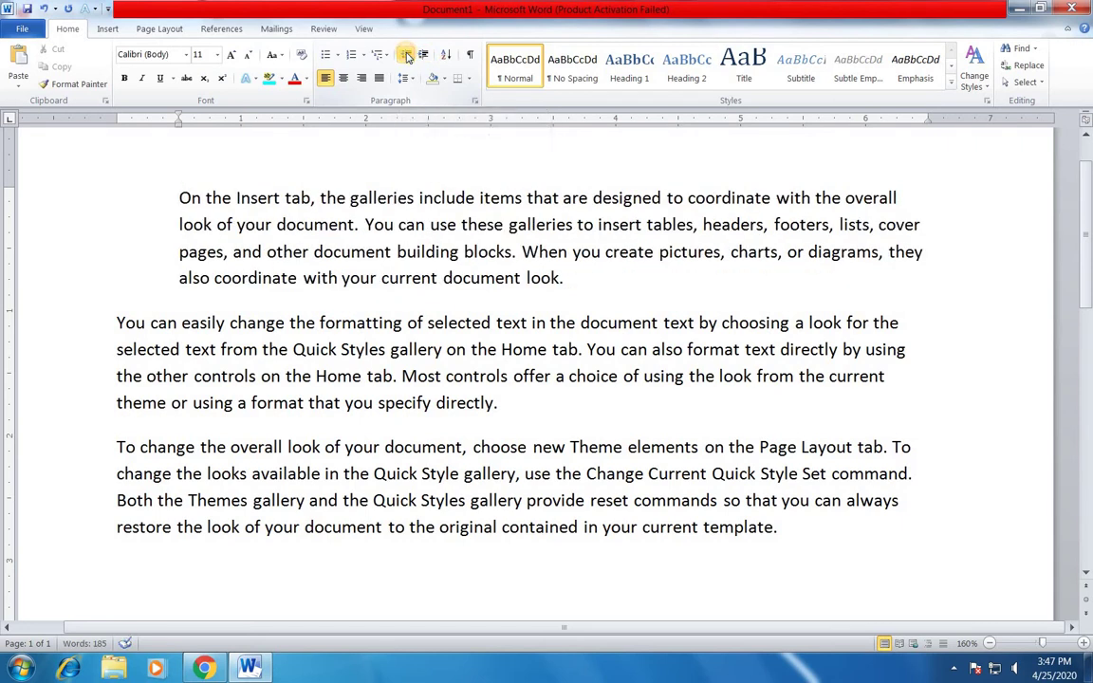
{"action": "left_click", "coordinate": [407, 57]}
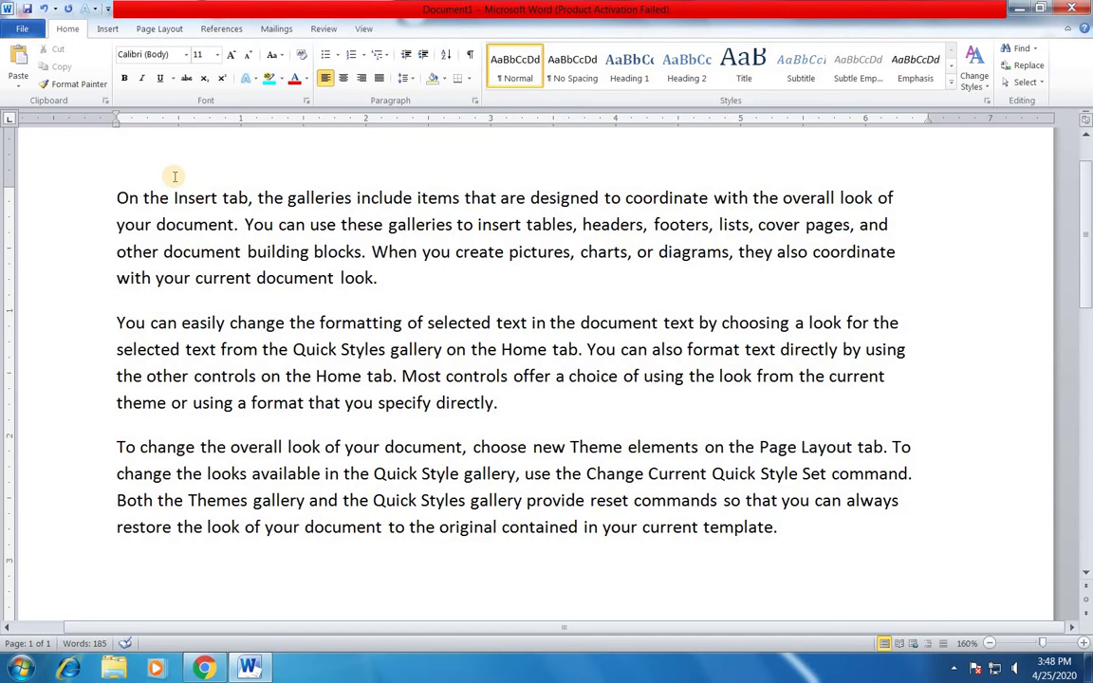
Select all three paragraphs, from 'On the Insert tab' through the end of the last one.
{"action": "left_click", "coordinate": [124, 196]}
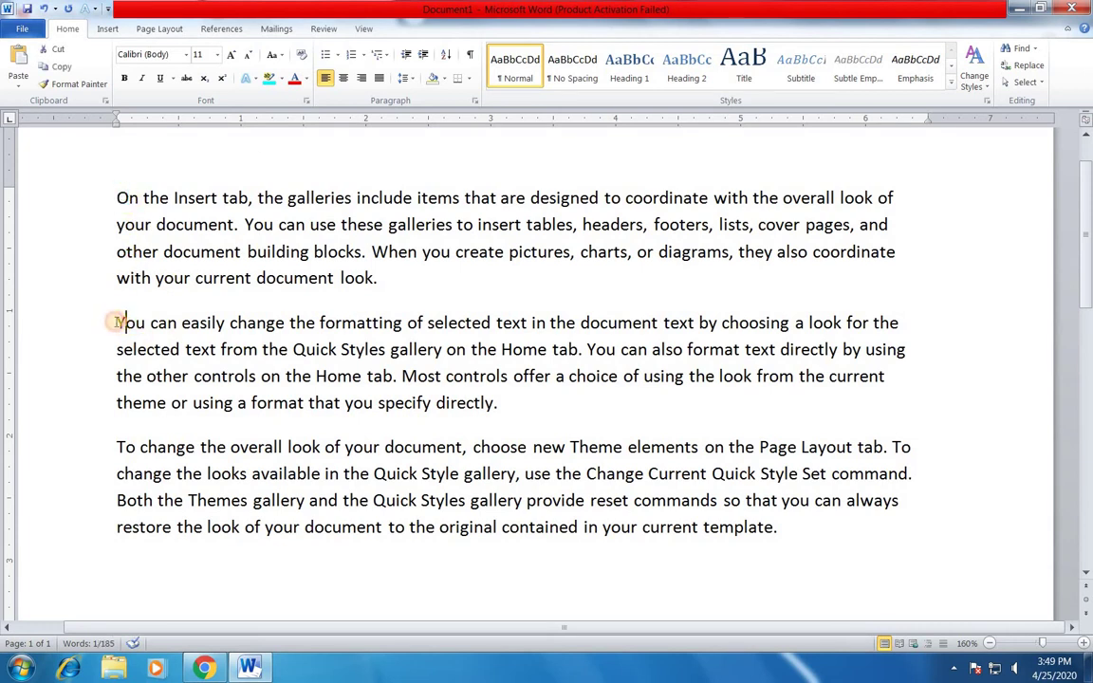
{"action": "left_click_drag", "start_coordinate": [117, 322], "coordinate": [127, 322]}
{"action": "left_click", "coordinate": [410, 279]}
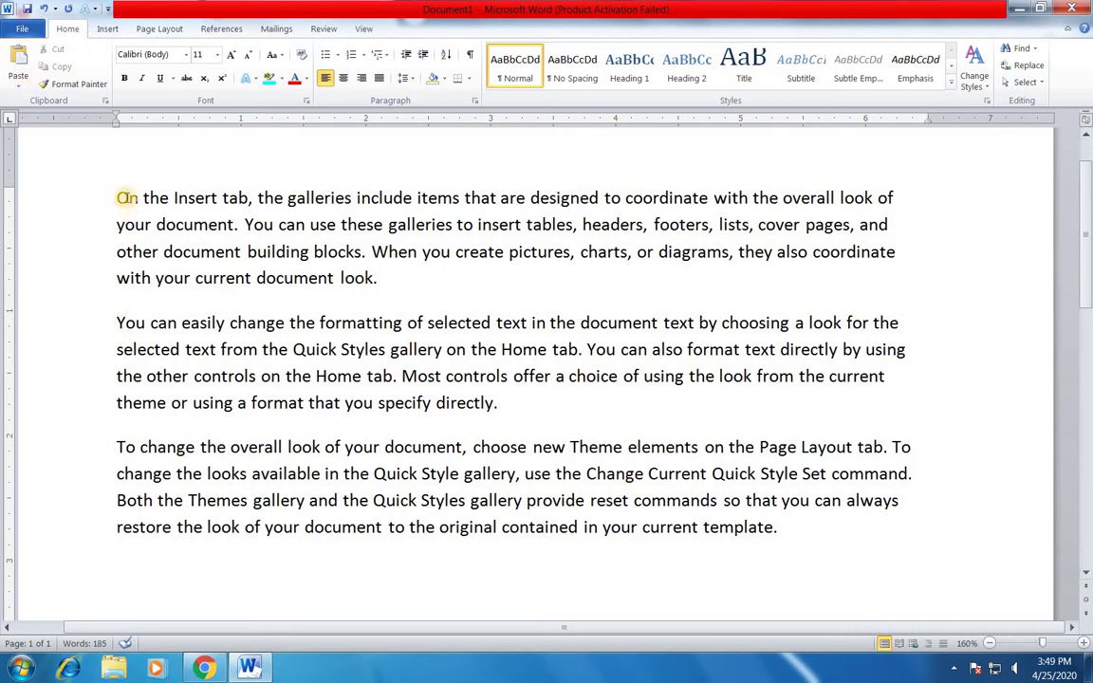
{"action": "left_click", "coordinate": [123, 197]}
{"action": "left_click_drag", "start_coordinate": [120, 198], "coordinate": [106, 198]}
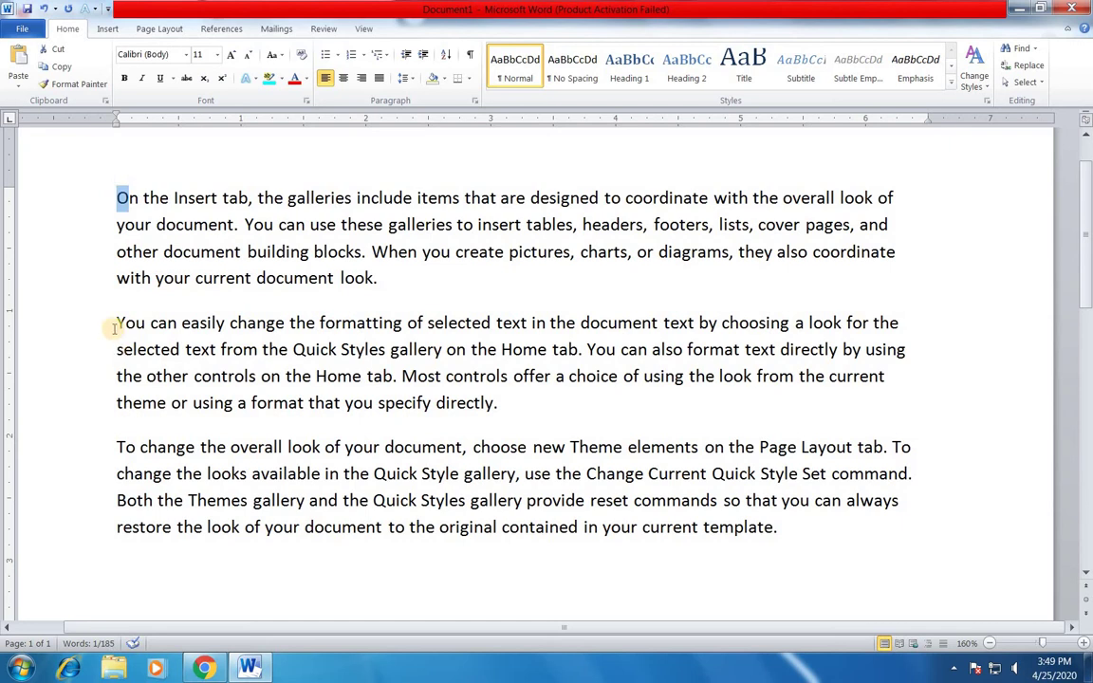
{"action": "left_click_drag", "start_coordinate": [120, 322], "coordinate": [114, 325]}
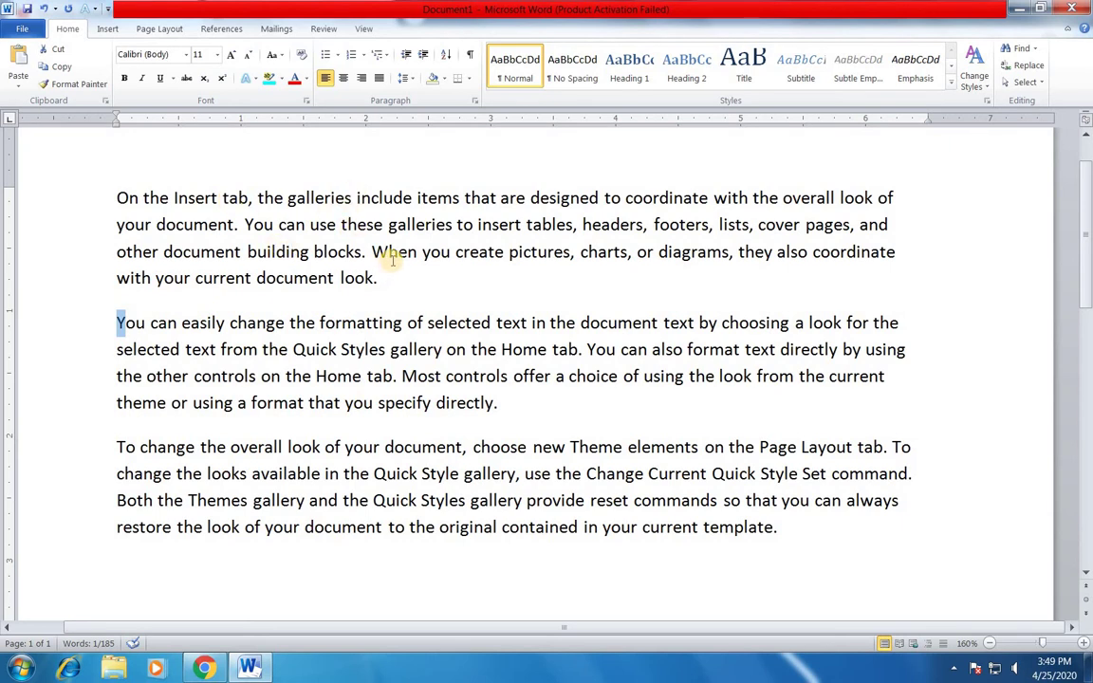
{"action": "left_click_drag", "start_coordinate": [115, 190], "coordinate": [853, 539]}
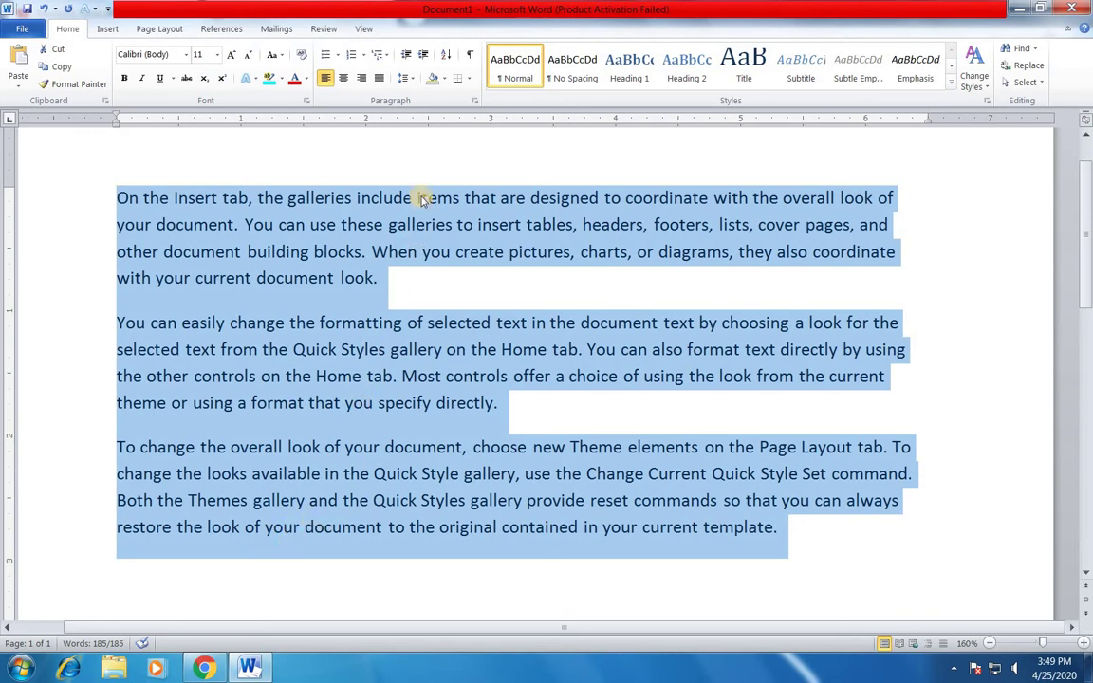
Sort the selection by Paragraphs, type Text, in ascending order.
{"action": "left_click", "coordinate": [447, 57]}
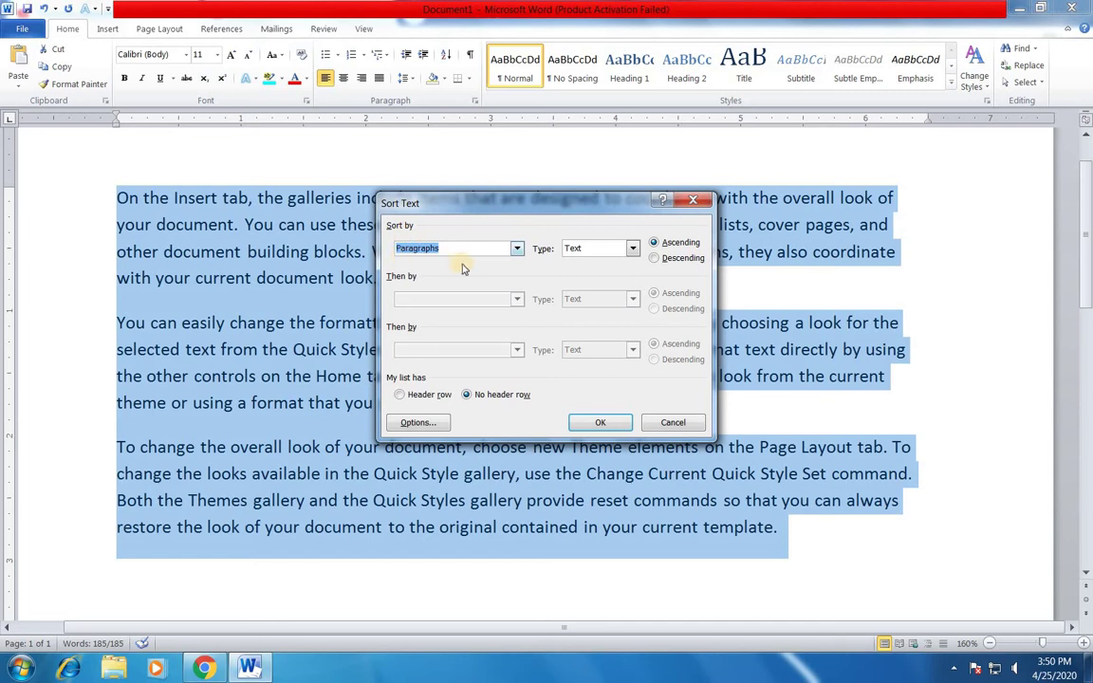
{"action": "left_click", "coordinate": [519, 249]}
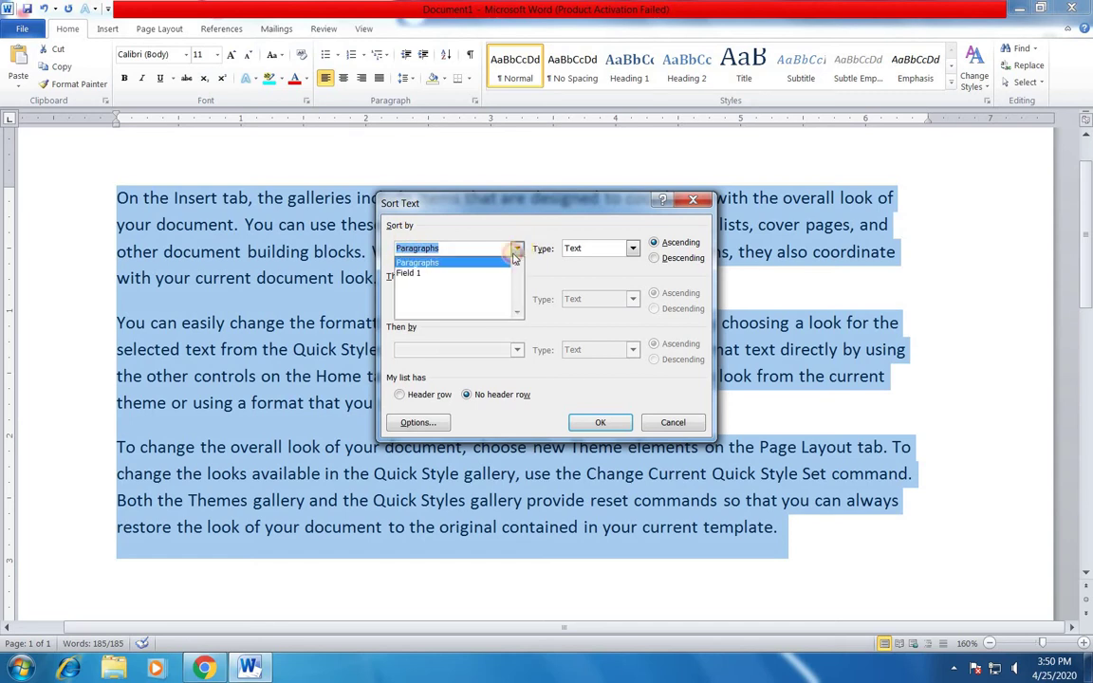
{"action": "left_click", "coordinate": [456, 264]}
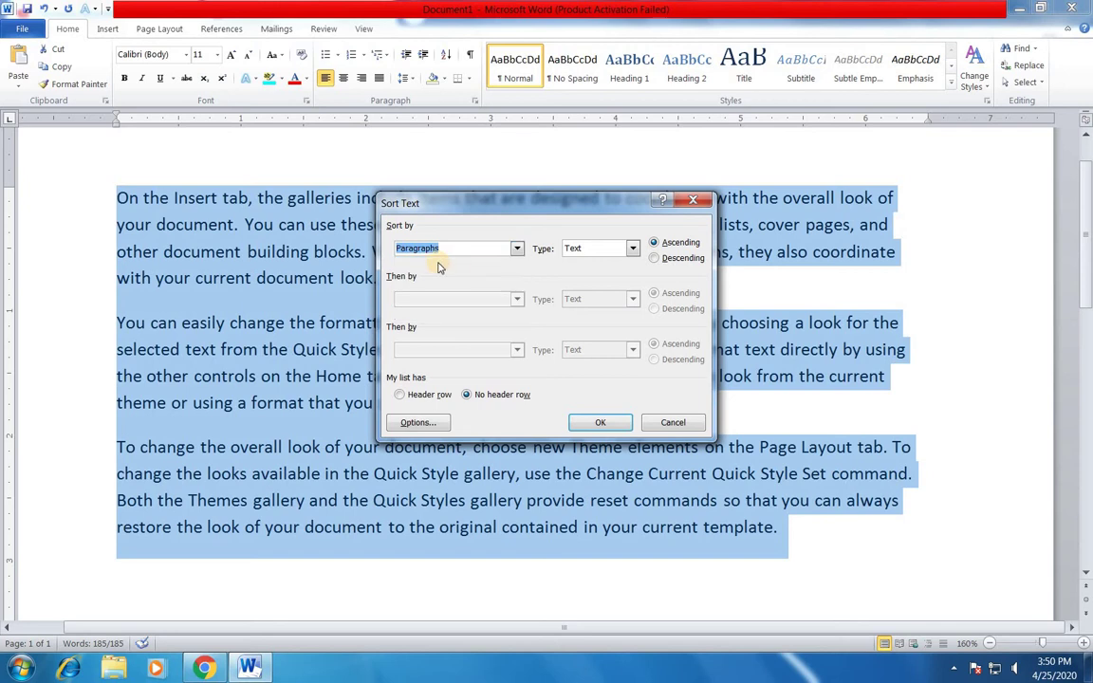
{"action": "left_click", "coordinate": [632, 248]}
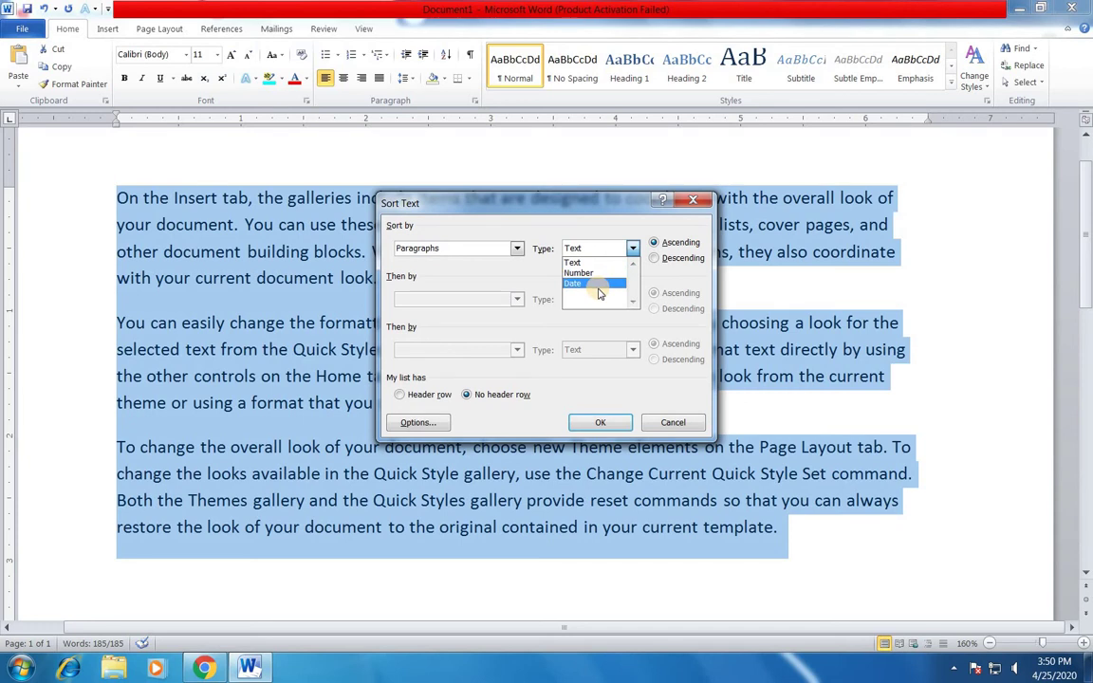
{"action": "left_click", "coordinate": [599, 264]}
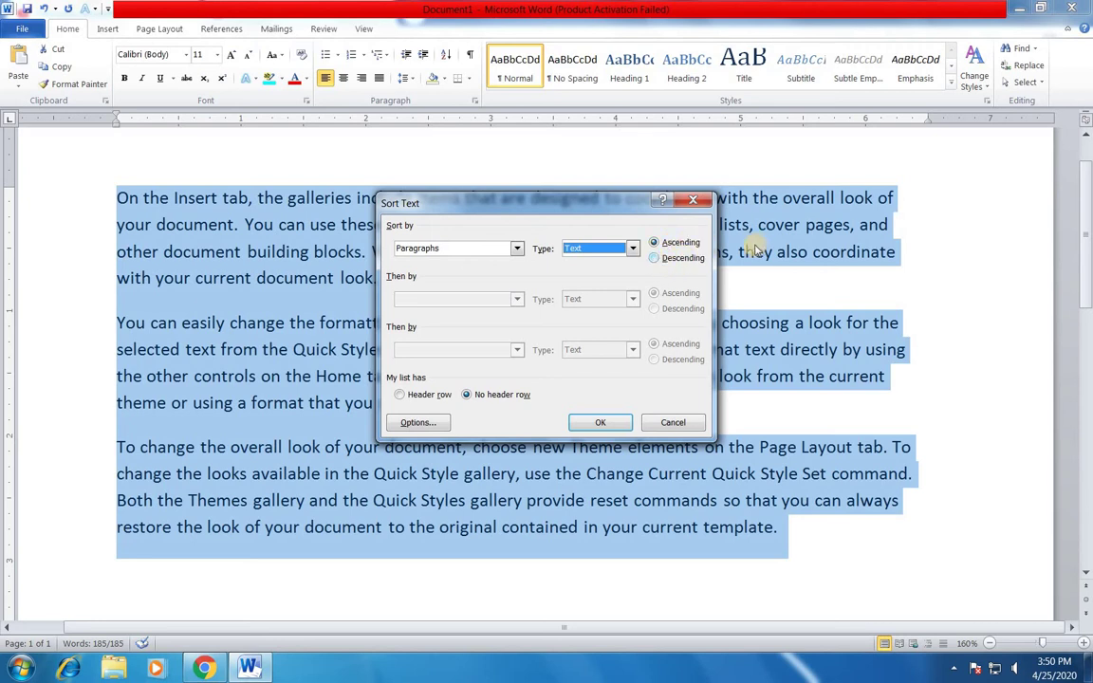
{"action": "left_click", "coordinate": [613, 424]}
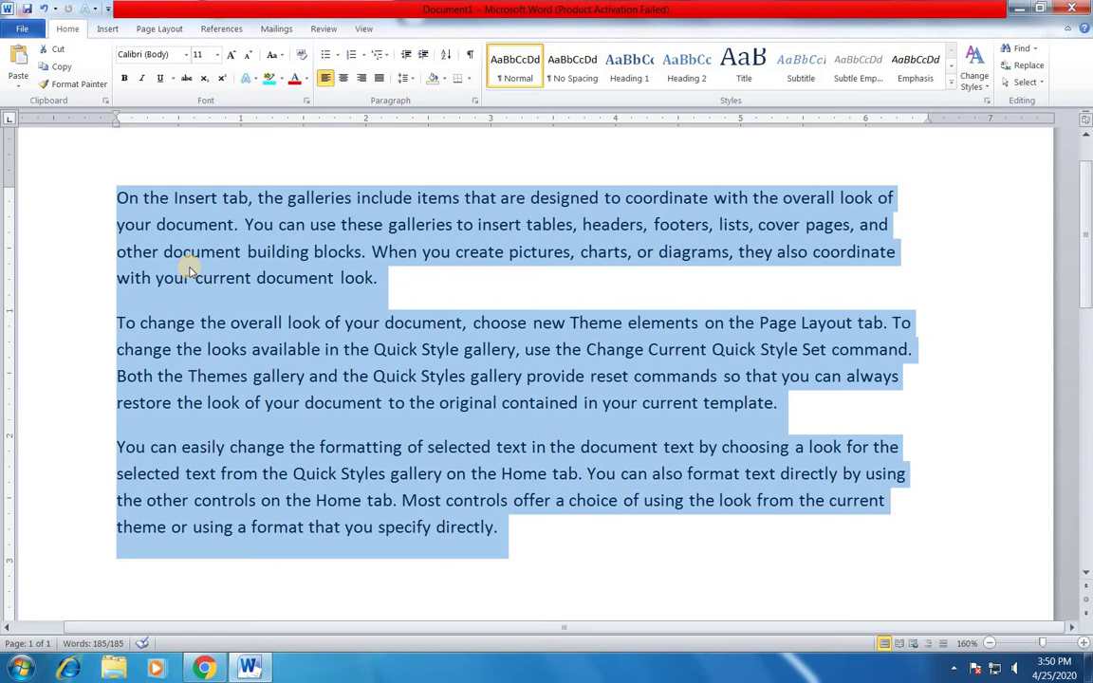
Re-sort the selected paragraphs by Text in descending order.
{"action": "left_click", "coordinate": [445, 57]}
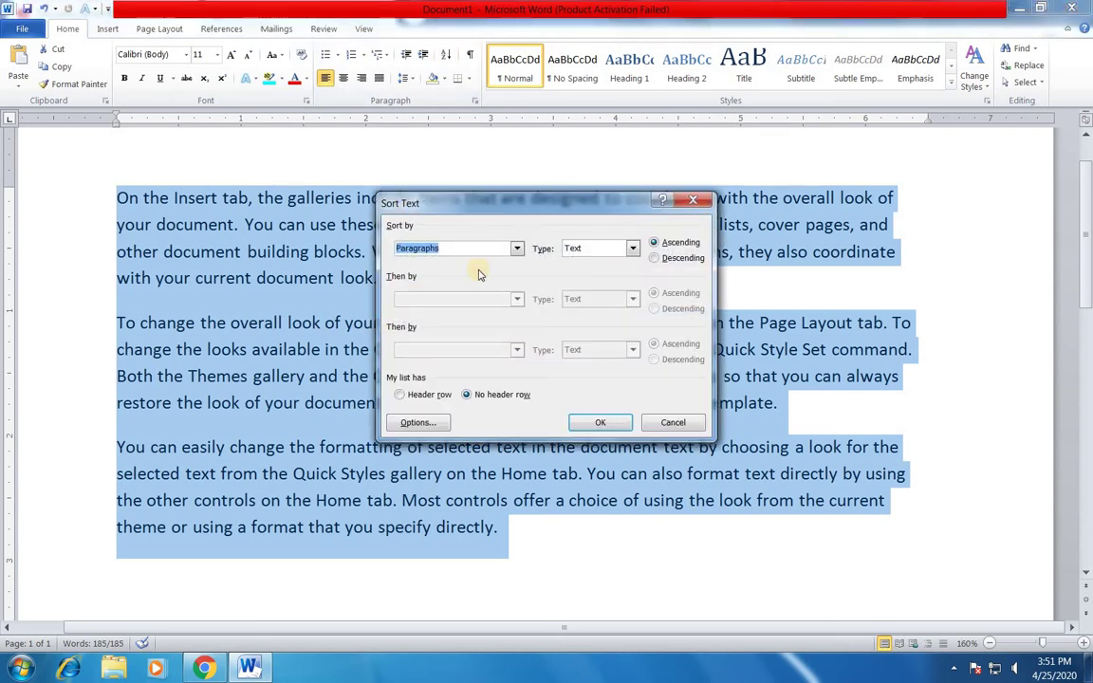
{"action": "left_click", "coordinate": [655, 259]}
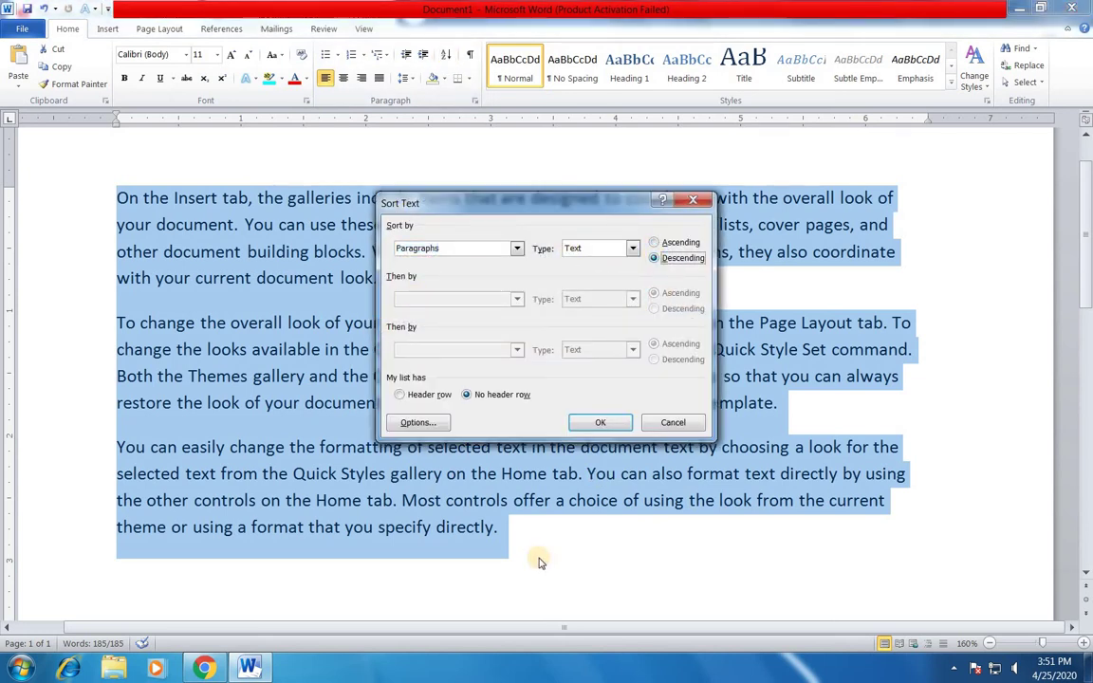
{"action": "left_click", "coordinate": [601, 423]}
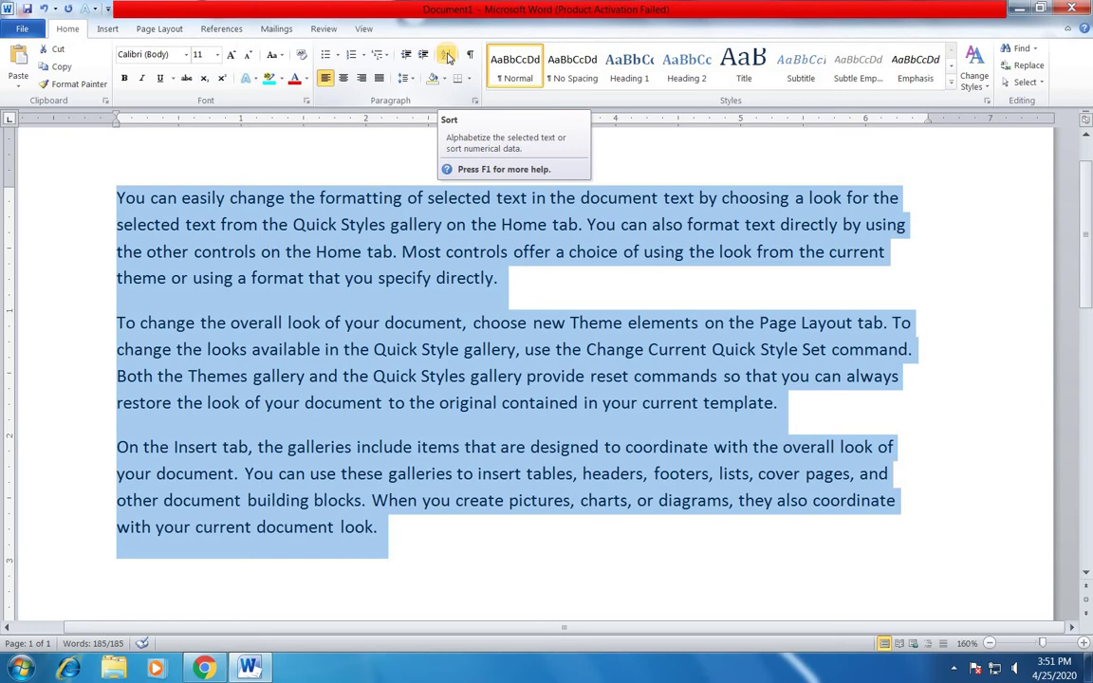
{"action": "left_click", "coordinate": [448, 56]}
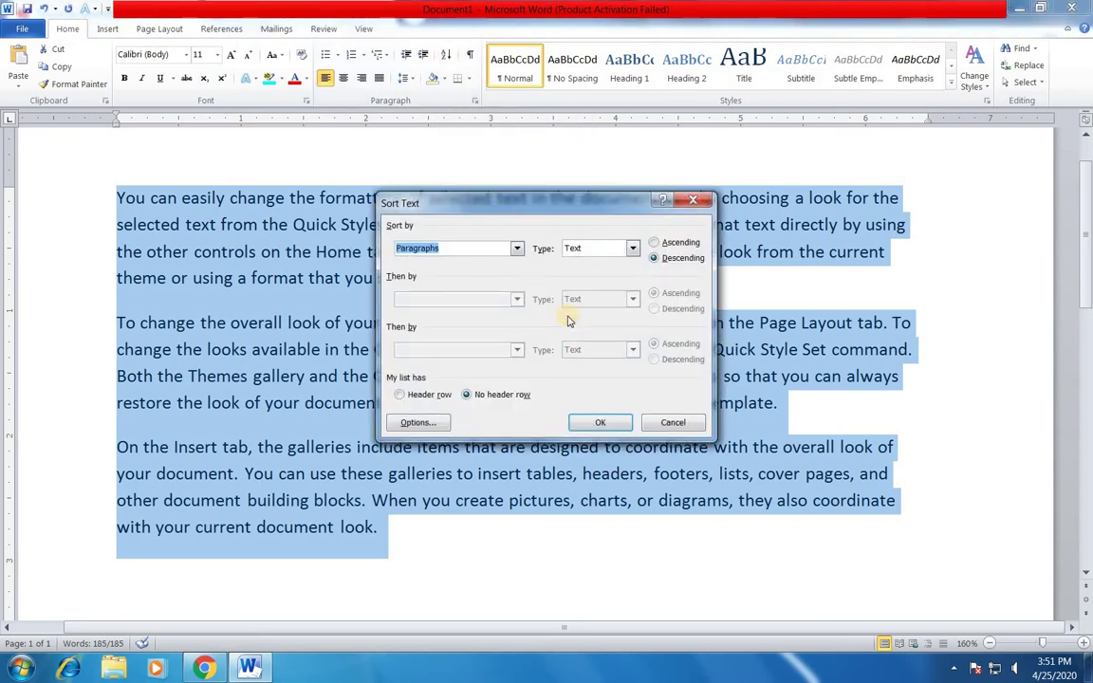
{"action": "left_click", "coordinate": [518, 248]}
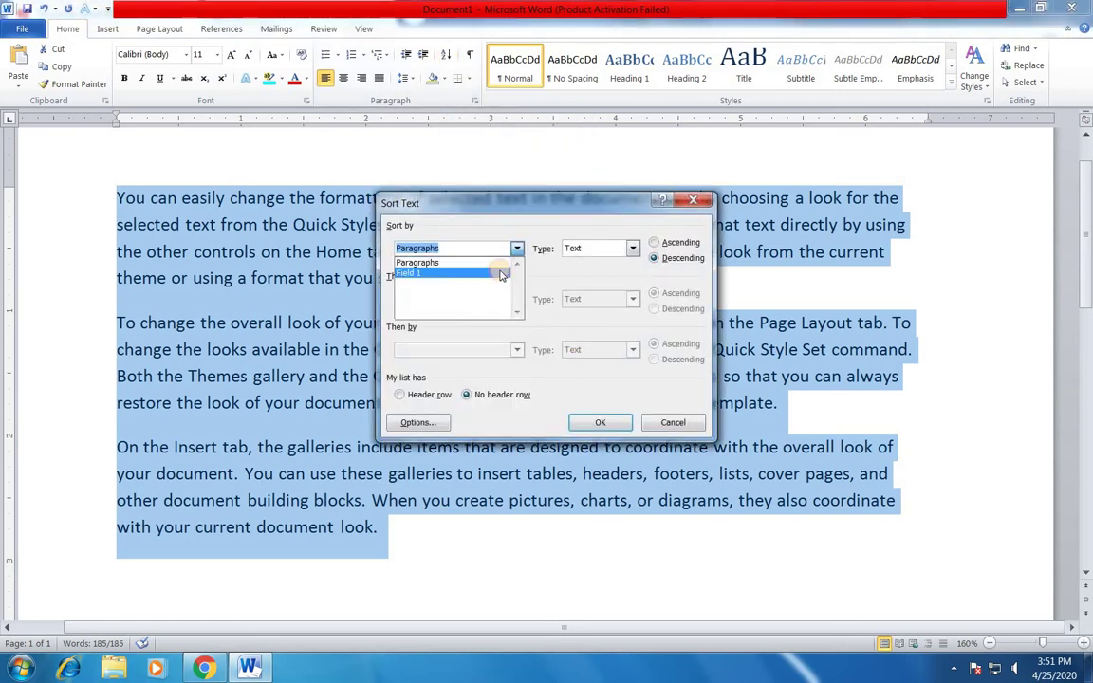
{"action": "left_click", "coordinate": [499, 274]}
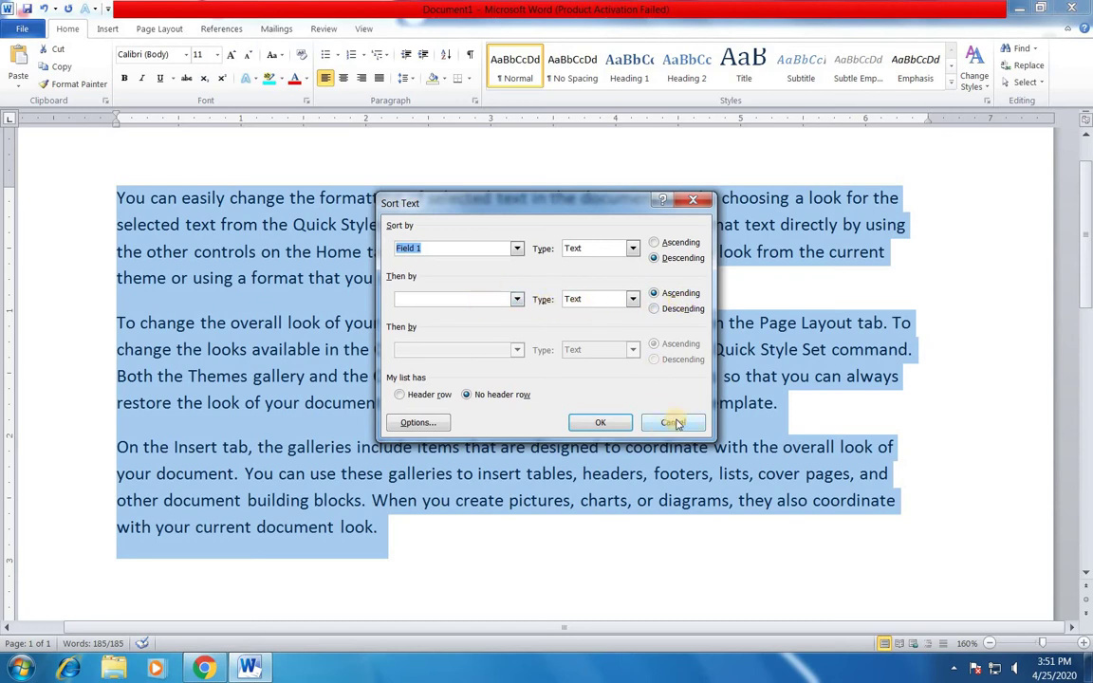
{"action": "left_click", "coordinate": [510, 299]}
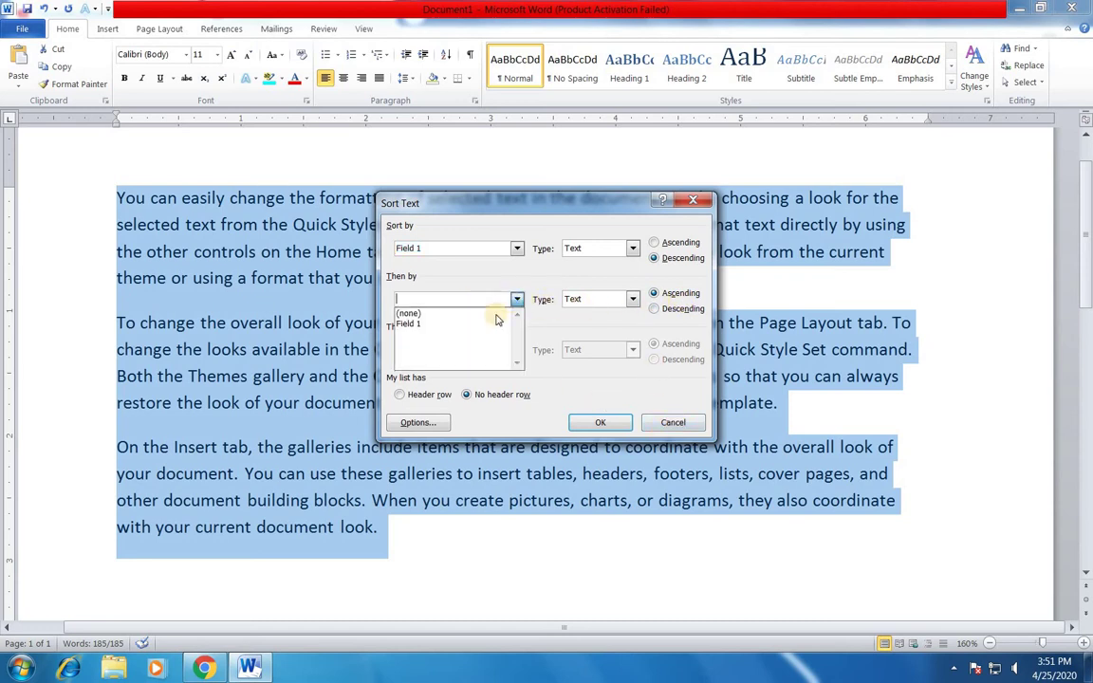
{"action": "left_click", "coordinate": [478, 326]}
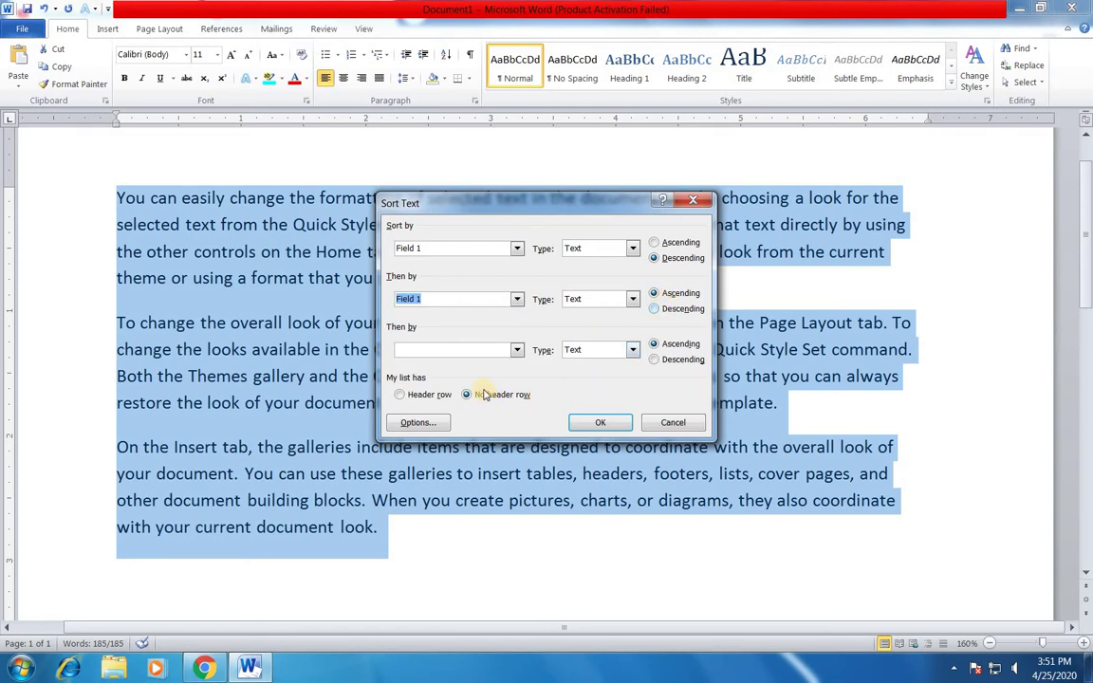
{"action": "left_click", "coordinate": [463, 350]}
{"action": "left_click", "coordinate": [458, 376]}
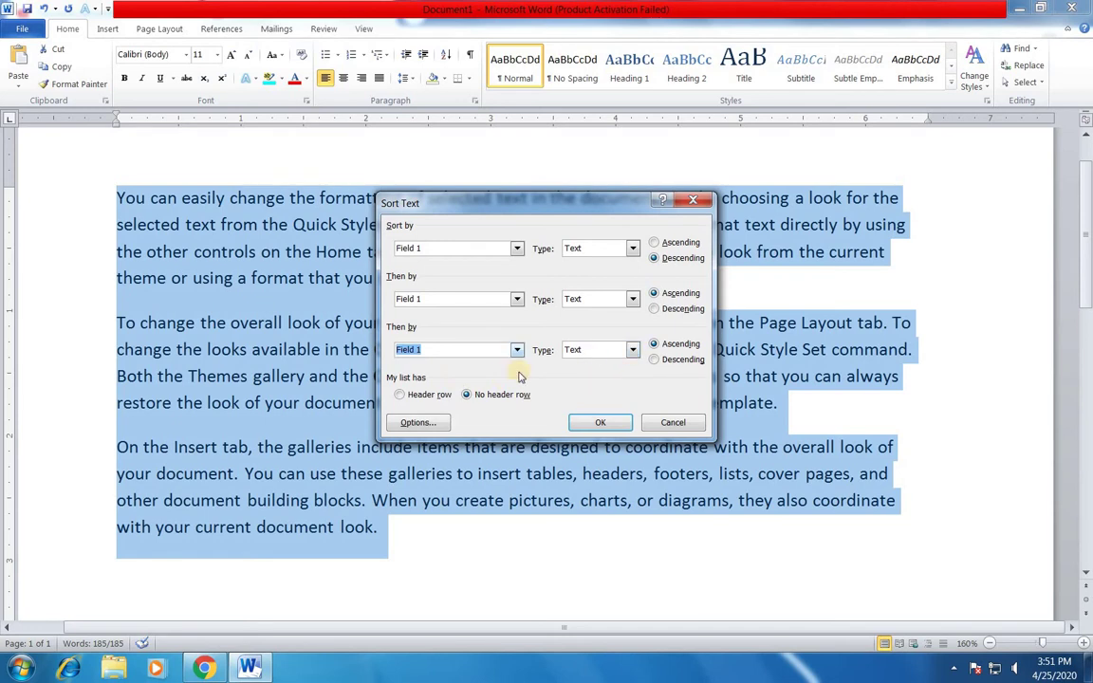
{"action": "left_click", "coordinate": [400, 394]}
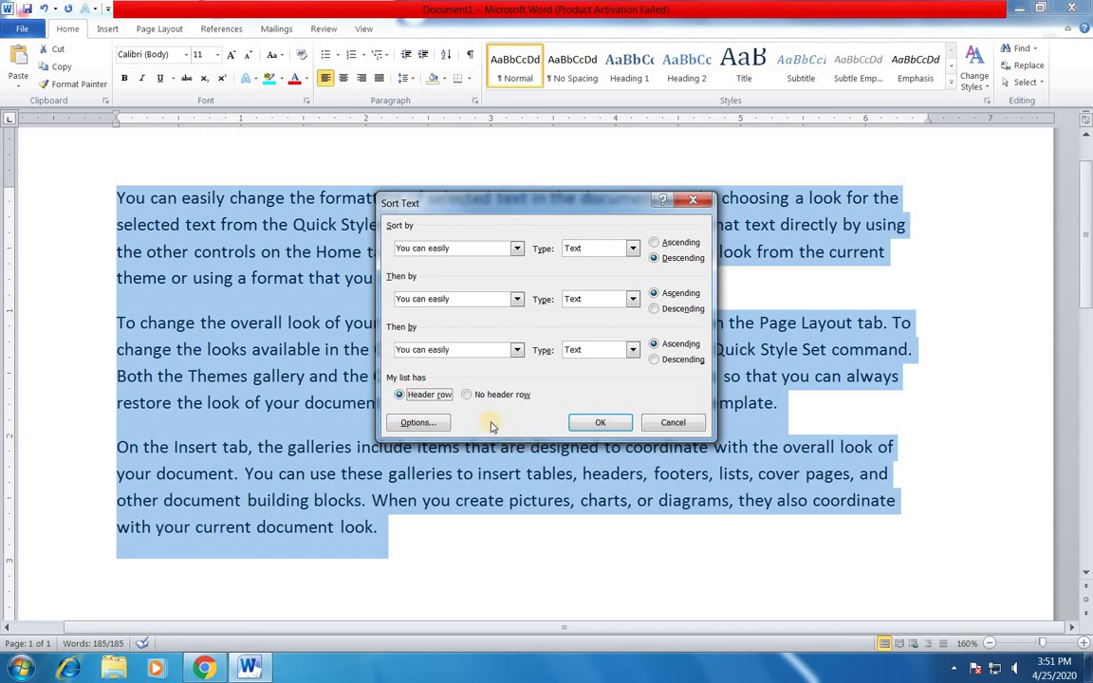
{"action": "left_click", "coordinate": [468, 395]}
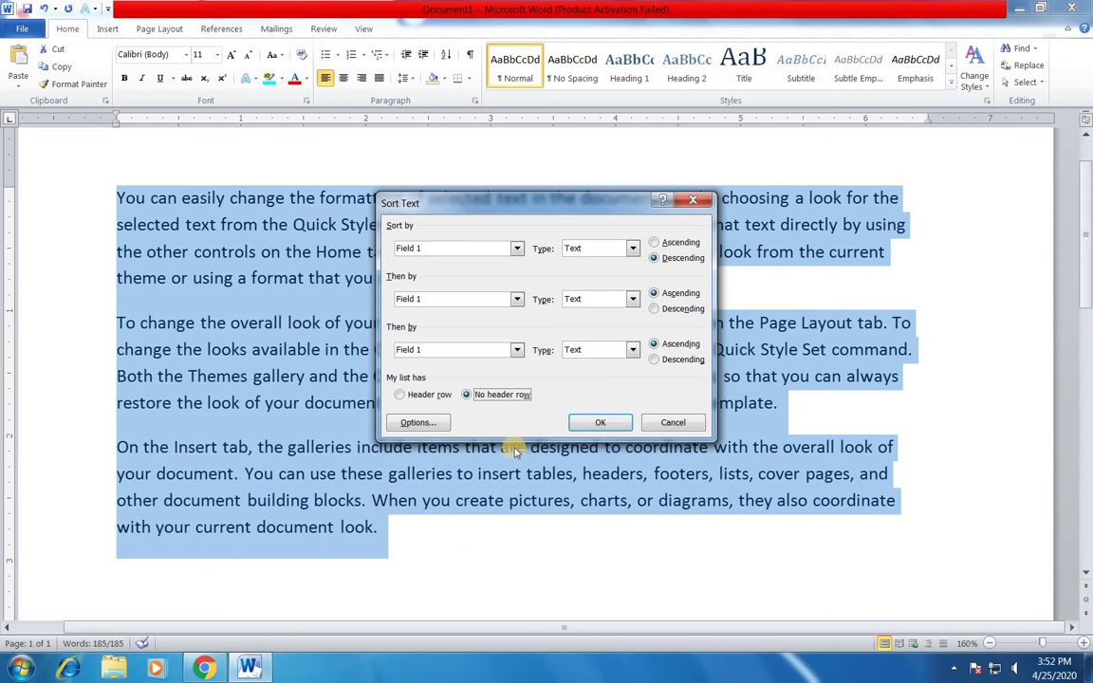
{"action": "left_click", "coordinate": [603, 423]}
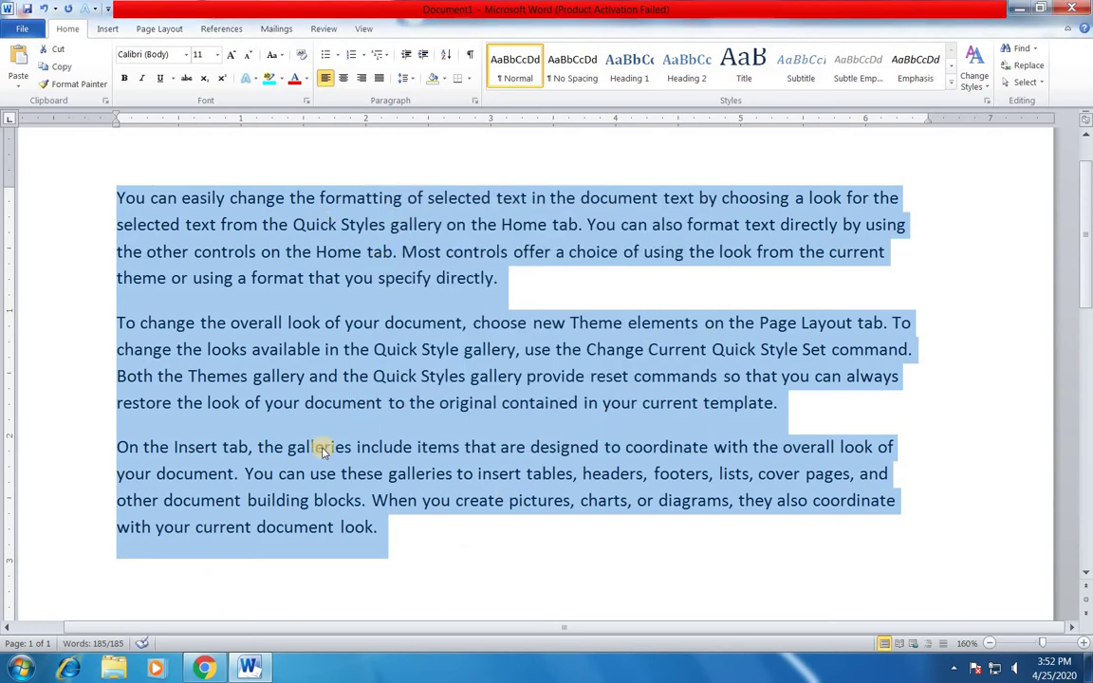
{"action": "left_click", "coordinate": [306, 376]}
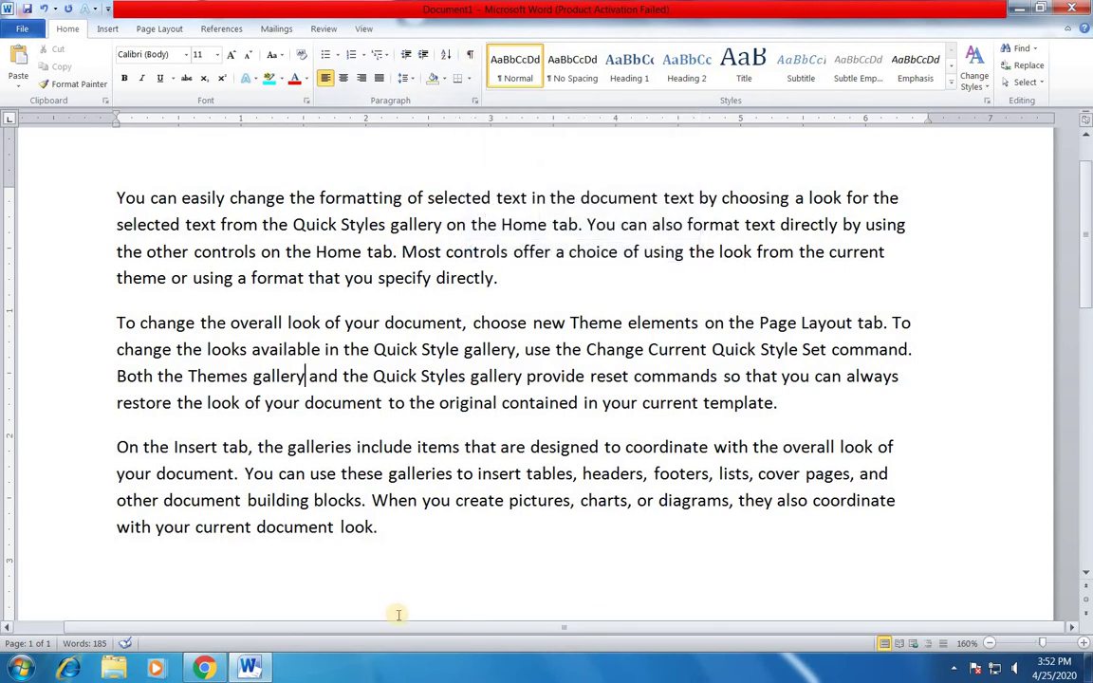
{"action": "left_click", "coordinate": [112, 323]}
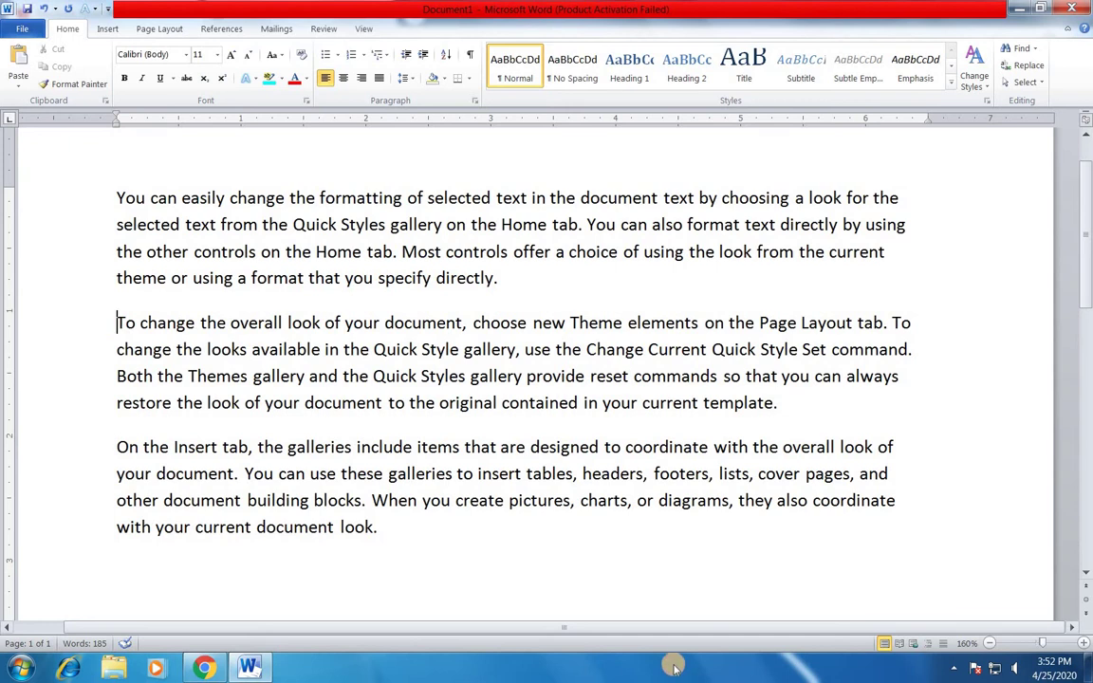
{"action": "key", "text": "BackSpace"}
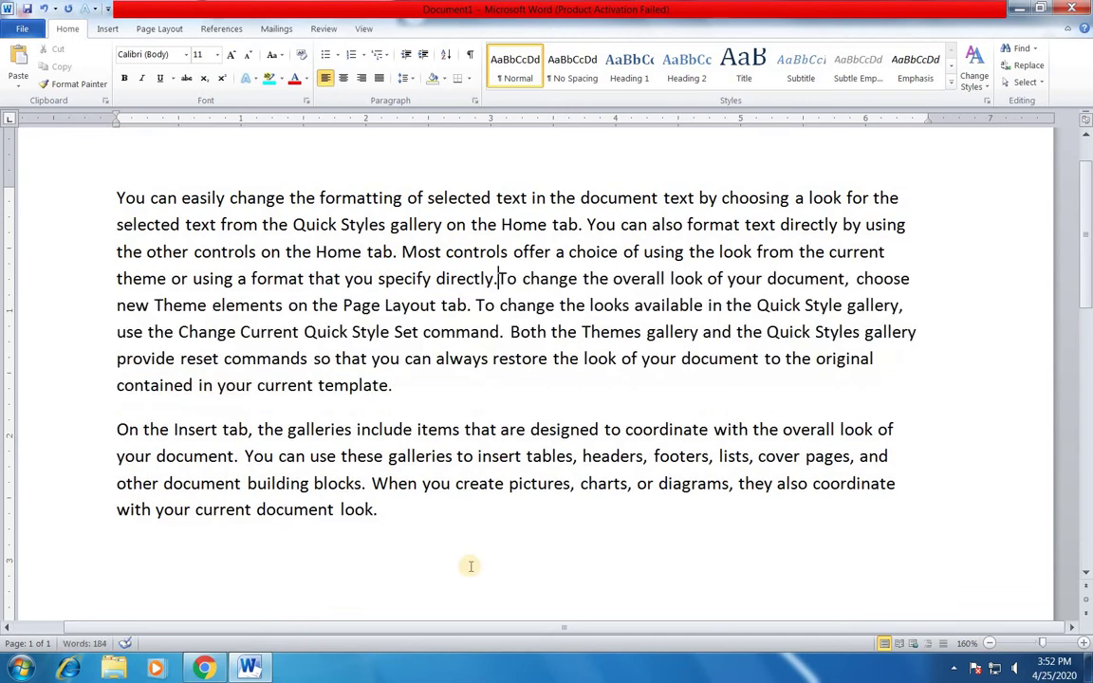
{"action": "key", "text": "Return"}
{"action": "key", "text": "BackSpace"}
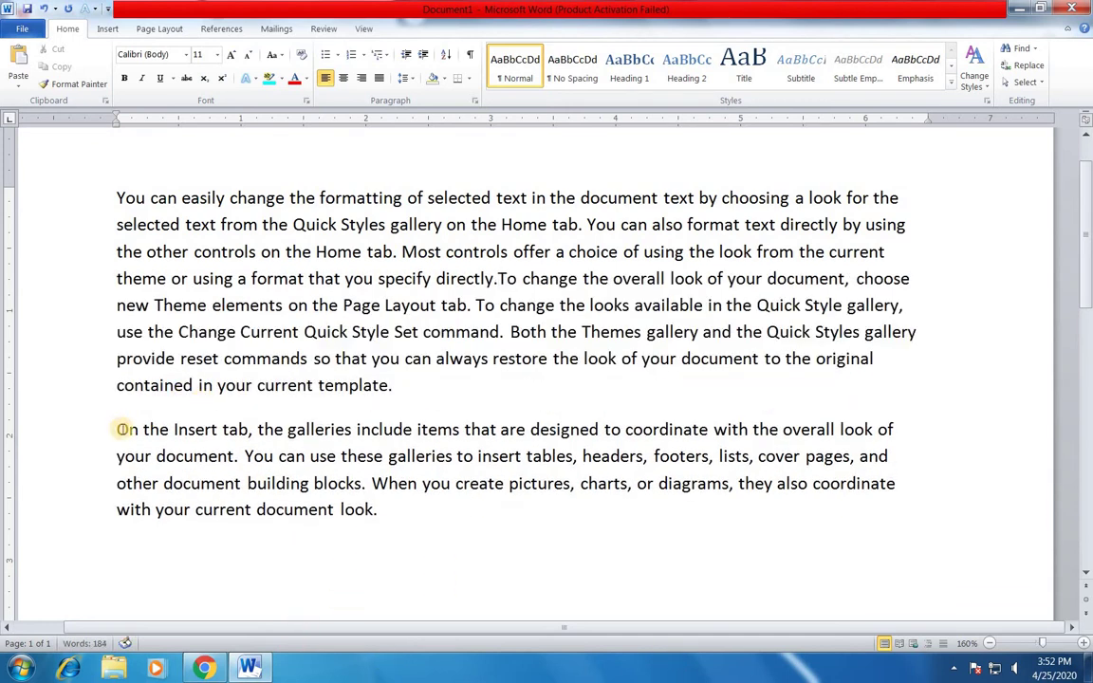
{"action": "left_click", "coordinate": [119, 429]}
{"action": "key", "text": "BackSpace"}
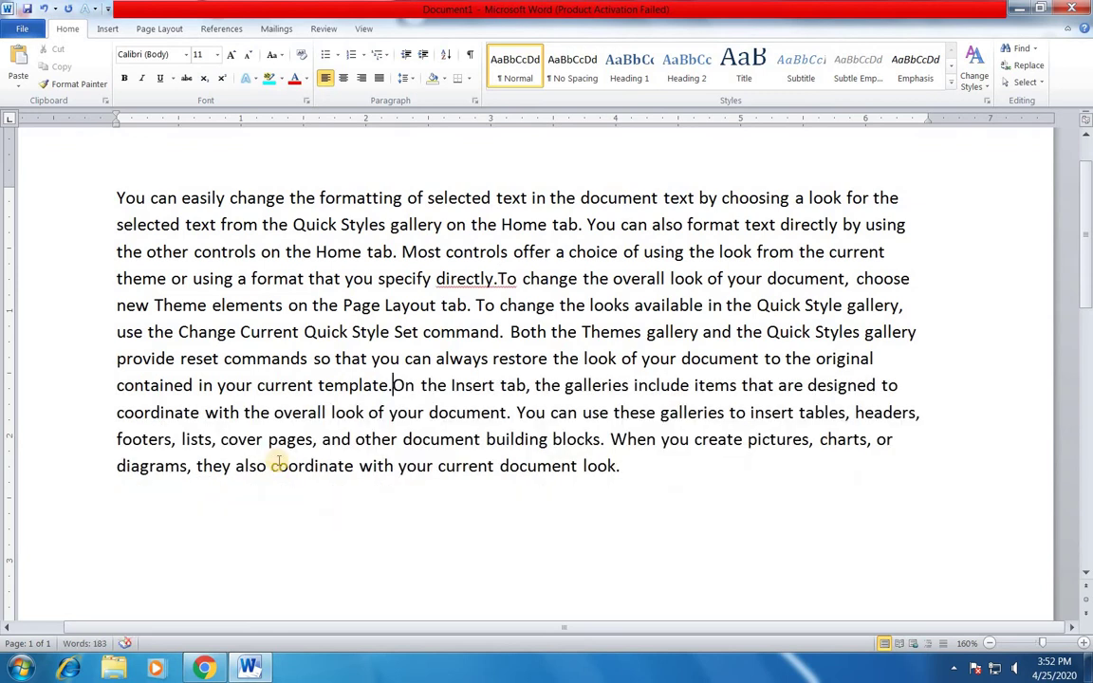
{"action": "key", "text": "Return"}
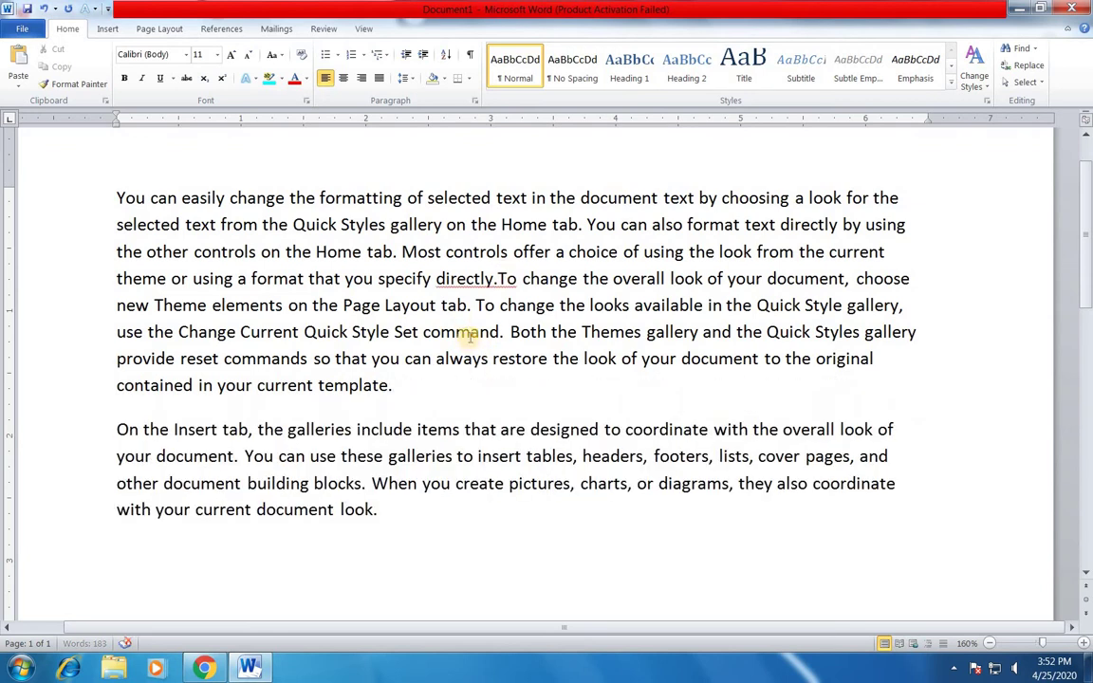
{"action": "left_click", "coordinate": [495, 278]}
{"action": "key", "text": "Return"}
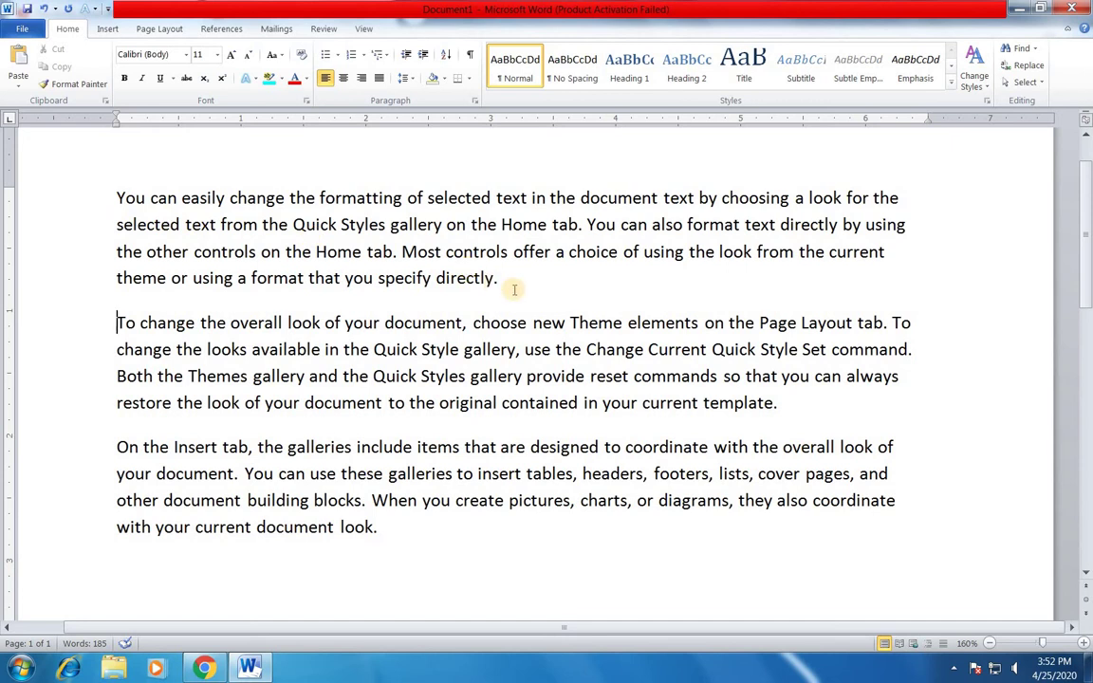
{"action": "key", "text": "Right"}
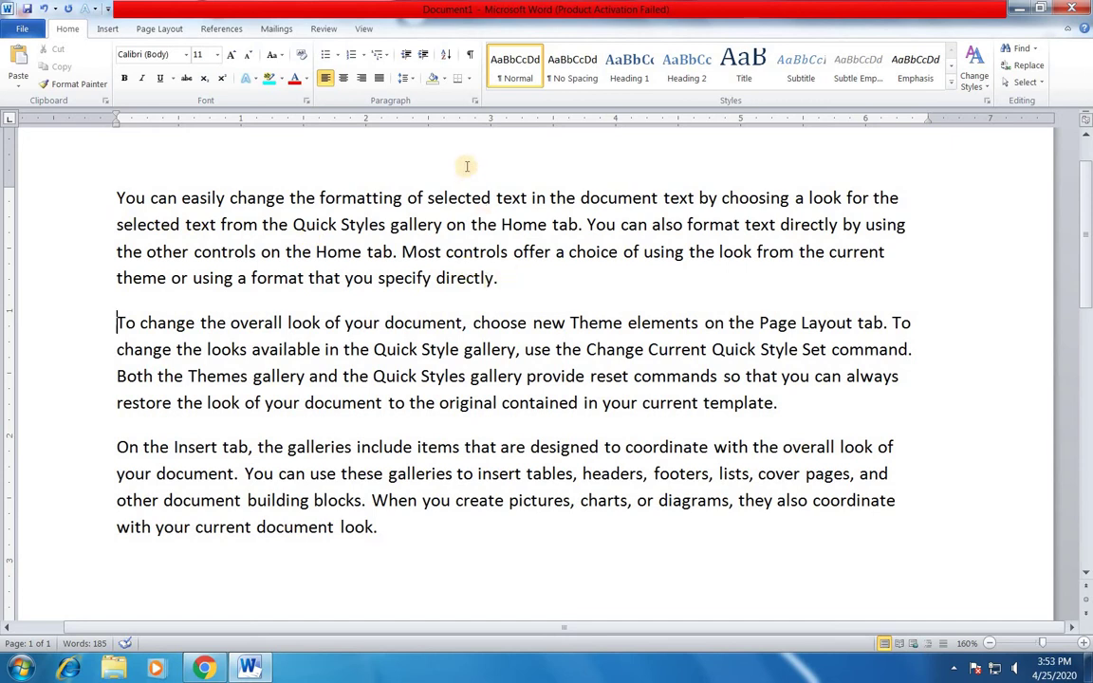
{"action": "left_click", "coordinate": [469, 54]}
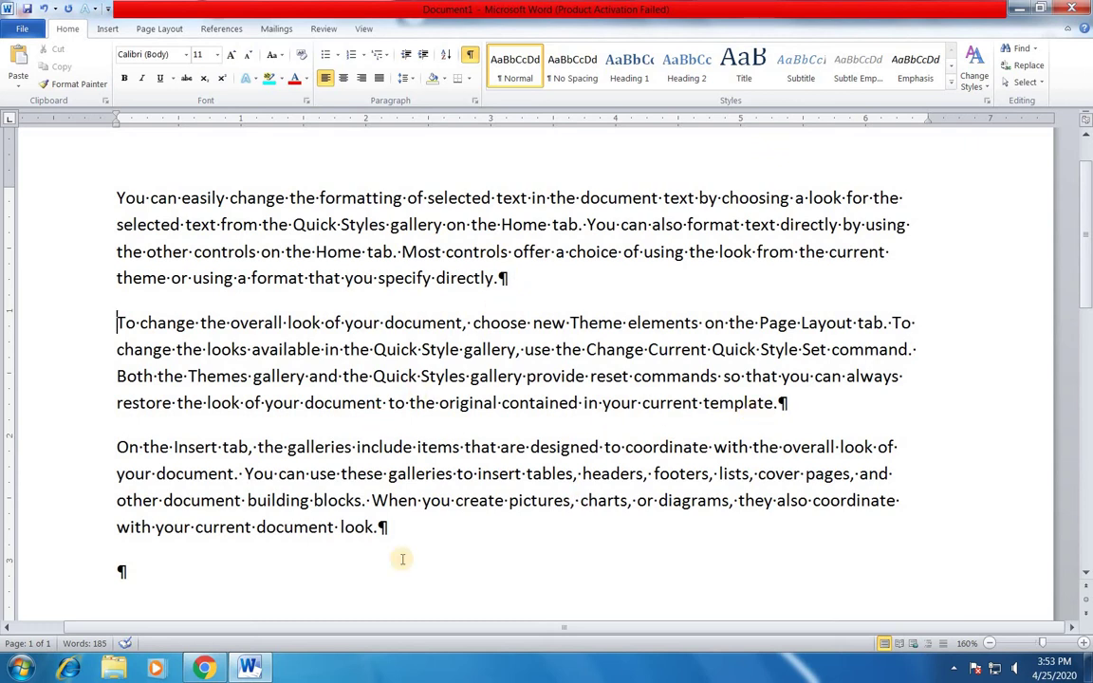
{"action": "left_click", "coordinate": [116, 571]}
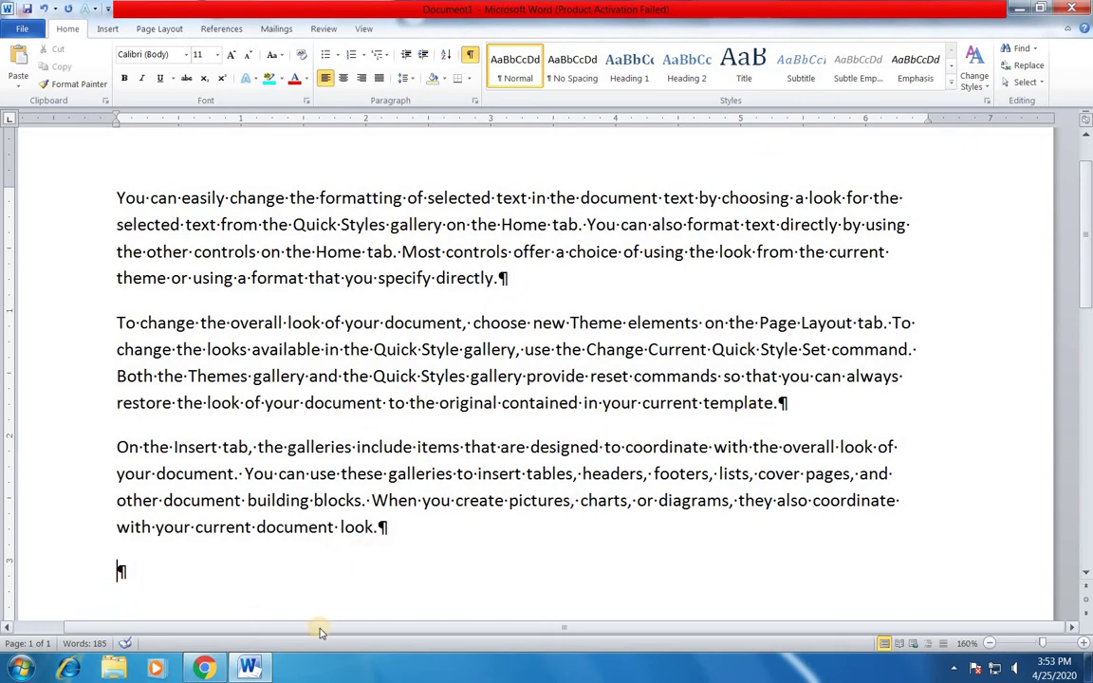
{"action": "scroll", "coordinate": [318, 631], "scroll_direction": "down", "scroll_amount": 3}
{"action": "scroll", "coordinate": [319, 633], "scroll_direction": "up", "scroll_amount": 3}
{"action": "scroll", "coordinate": [318, 633], "scroll_direction": "up", "scroll_amount": 1}
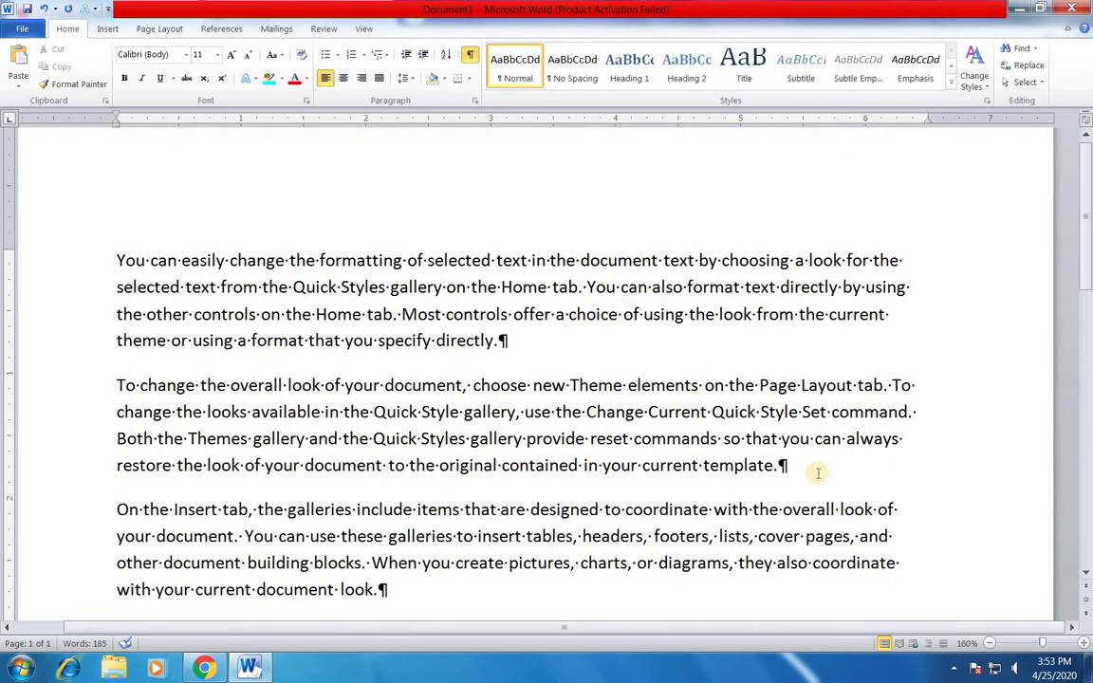
{"action": "scroll", "coordinate": [655, 494], "scroll_direction": "down", "scroll_amount": 1}
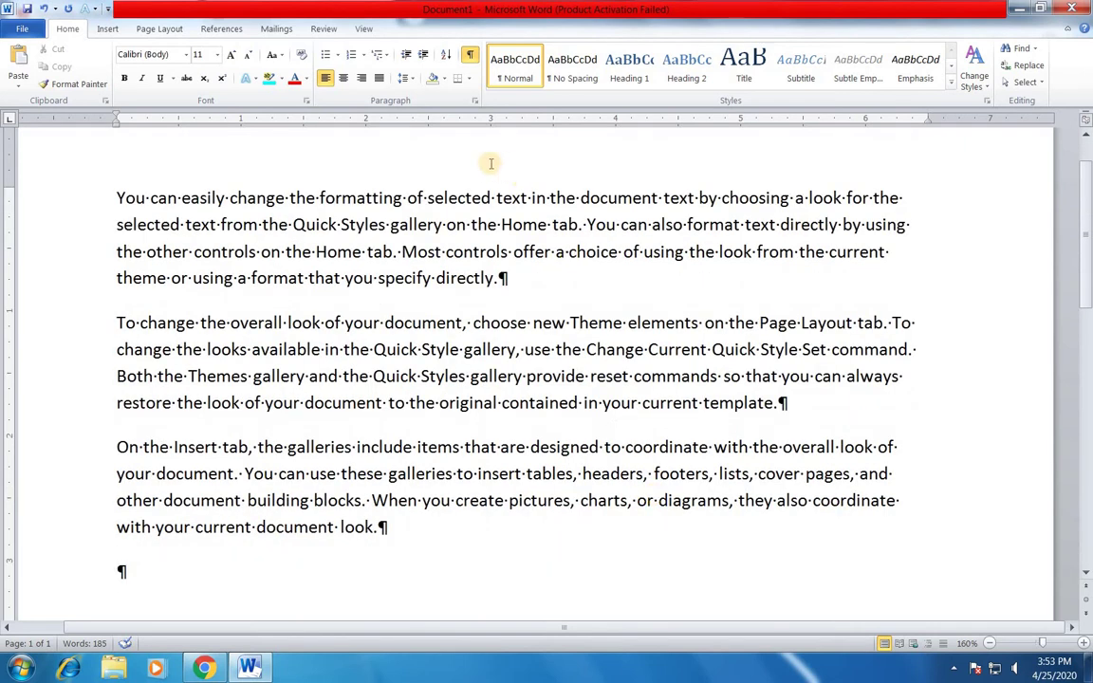
{"action": "left_click", "coordinate": [470, 59]}
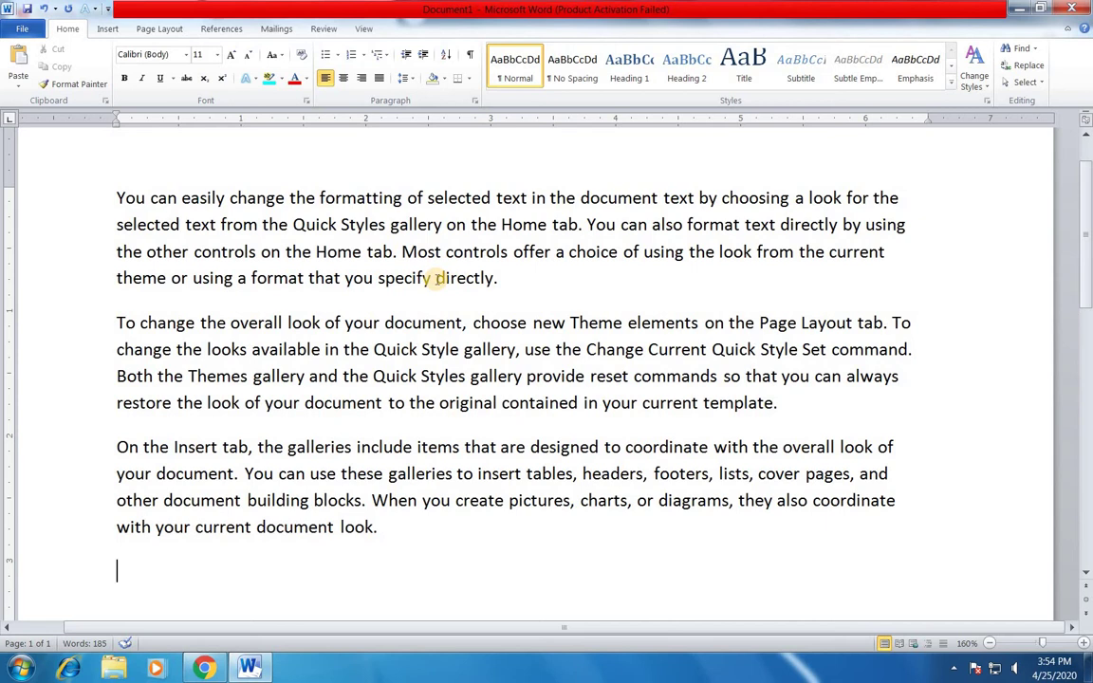
Toggle formatting marks with Ctrl+Shift+8, leaving them hidden.
{"action": "key", "text": "ctrl+shift+8"}
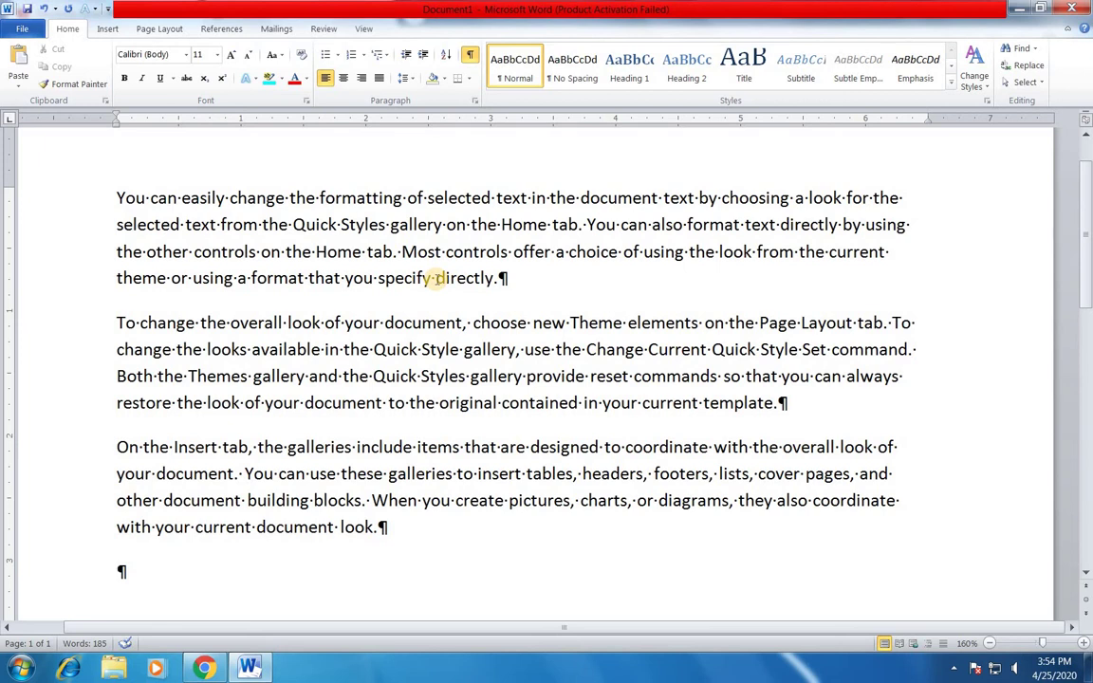
{"action": "key", "text": "ctrl+shift+8"}
{"action": "key", "text": "ctrl+shift+8"}
{"action": "key", "text": "ctrl+shift+8"}
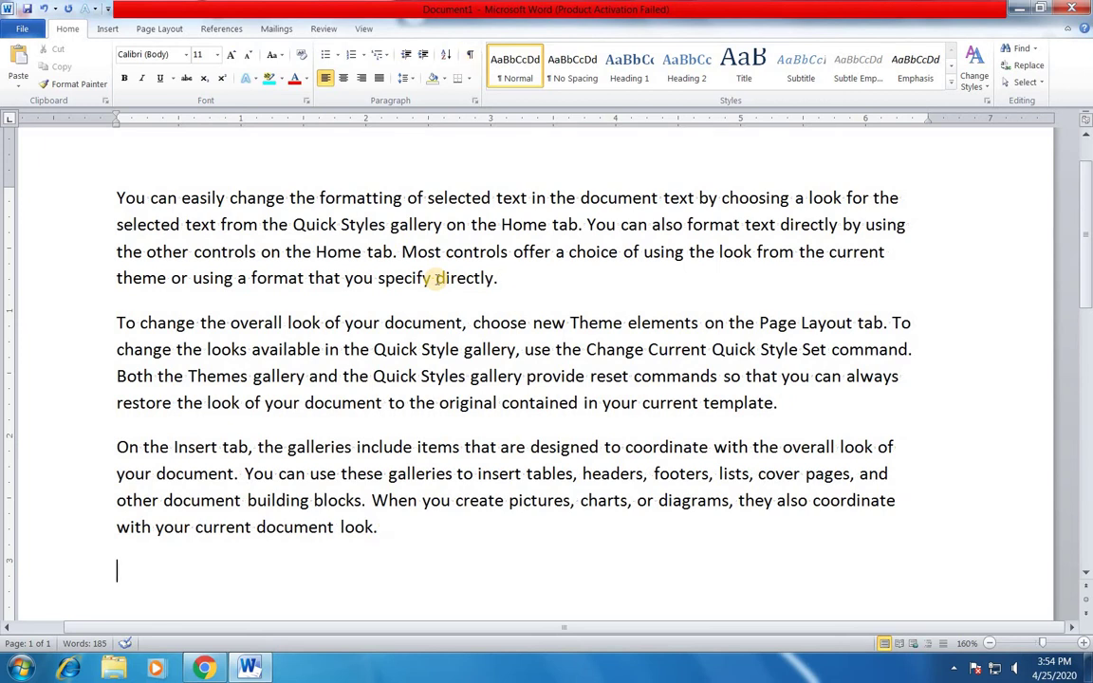
{"action": "key", "text": "ctrl+shift+8"}
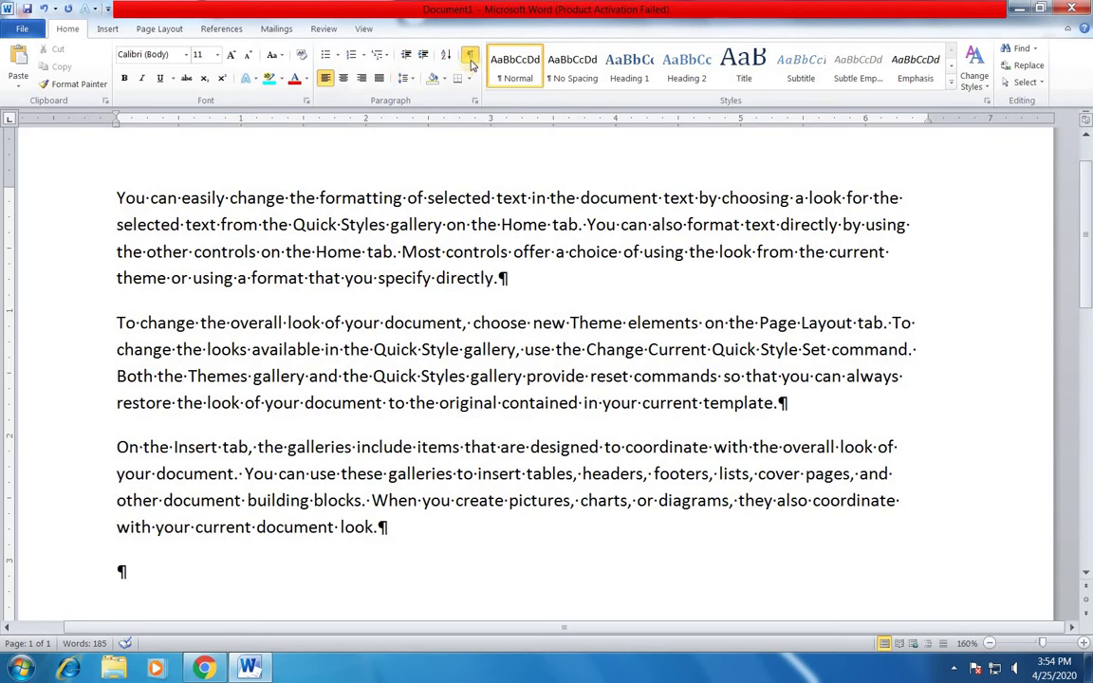
{"action": "key", "text": "ctrl+shift+8"}
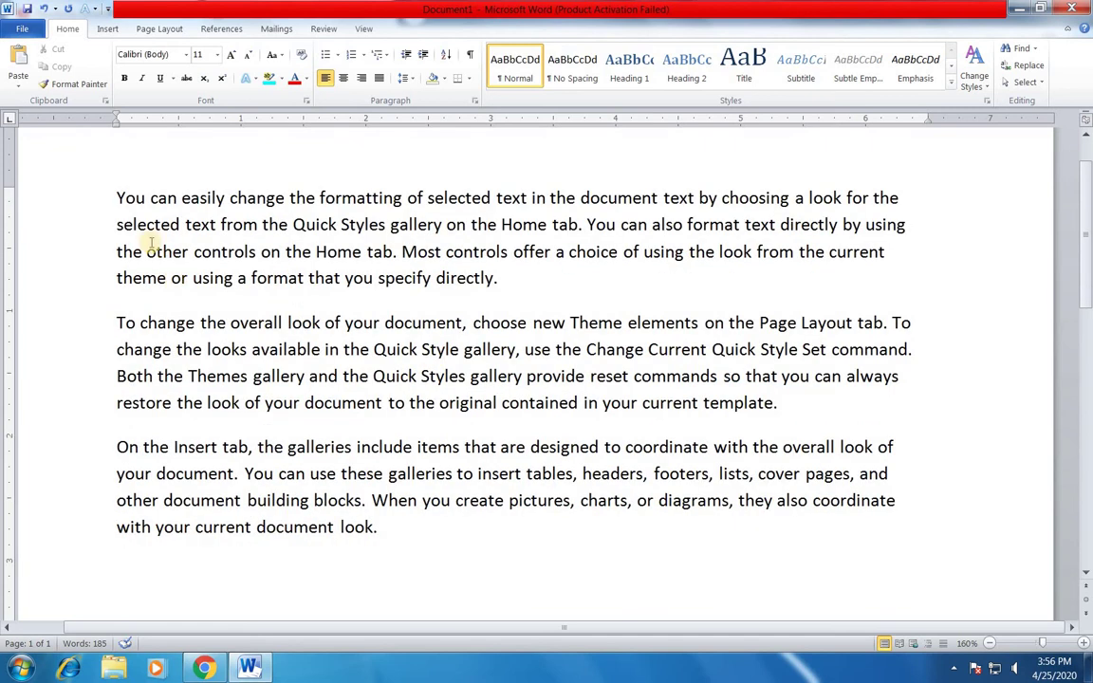
Select all three paragraphs, starting from 'You can easily'.
{"action": "left_click", "coordinate": [116, 197]}
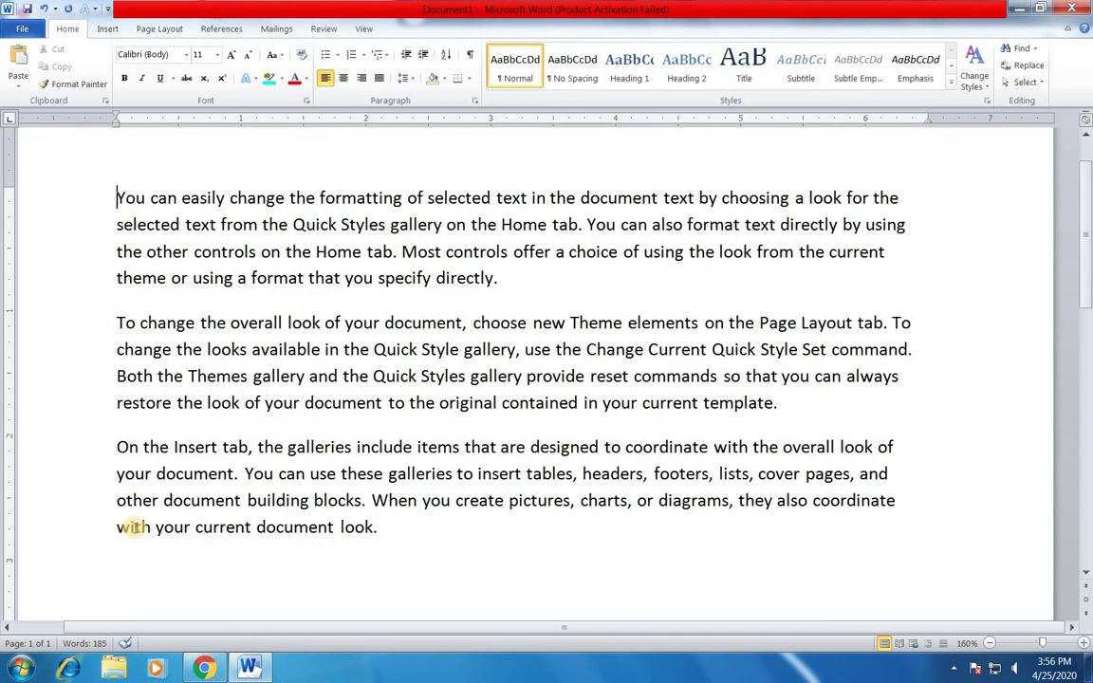
{"action": "left_click_drag", "start_coordinate": [116, 197], "coordinate": [469, 528]}
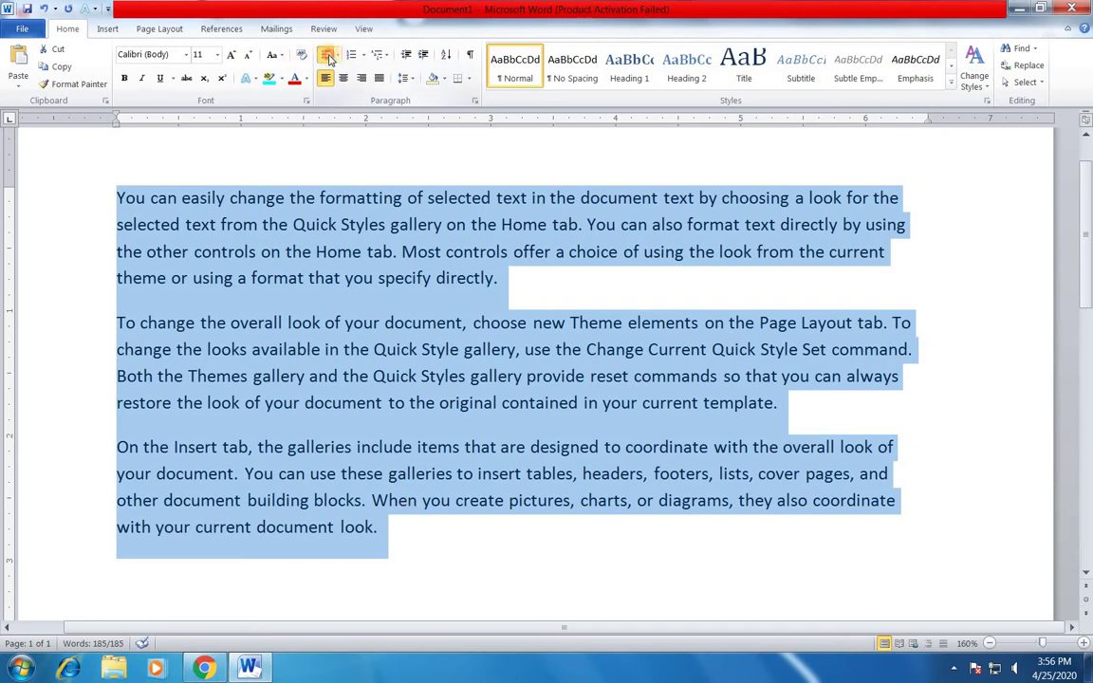
Apply the four-diamond bullet from the Bullet Library to the three paragraphs.
{"action": "left_click", "coordinate": [327, 55]}
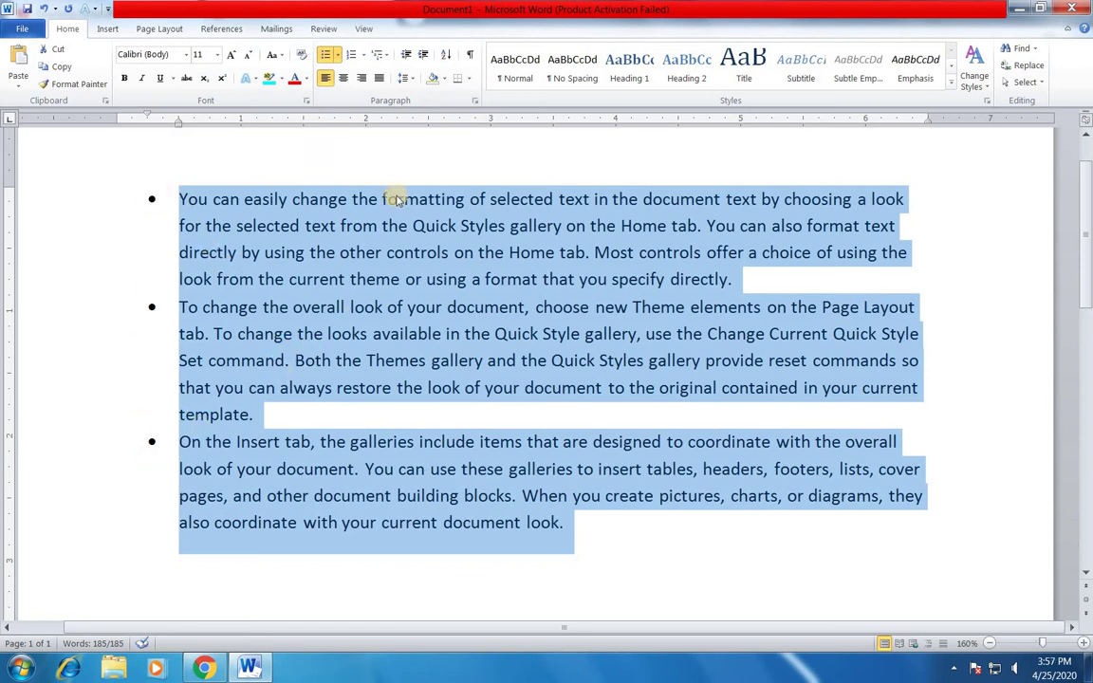
{"action": "left_click", "coordinate": [337, 54]}
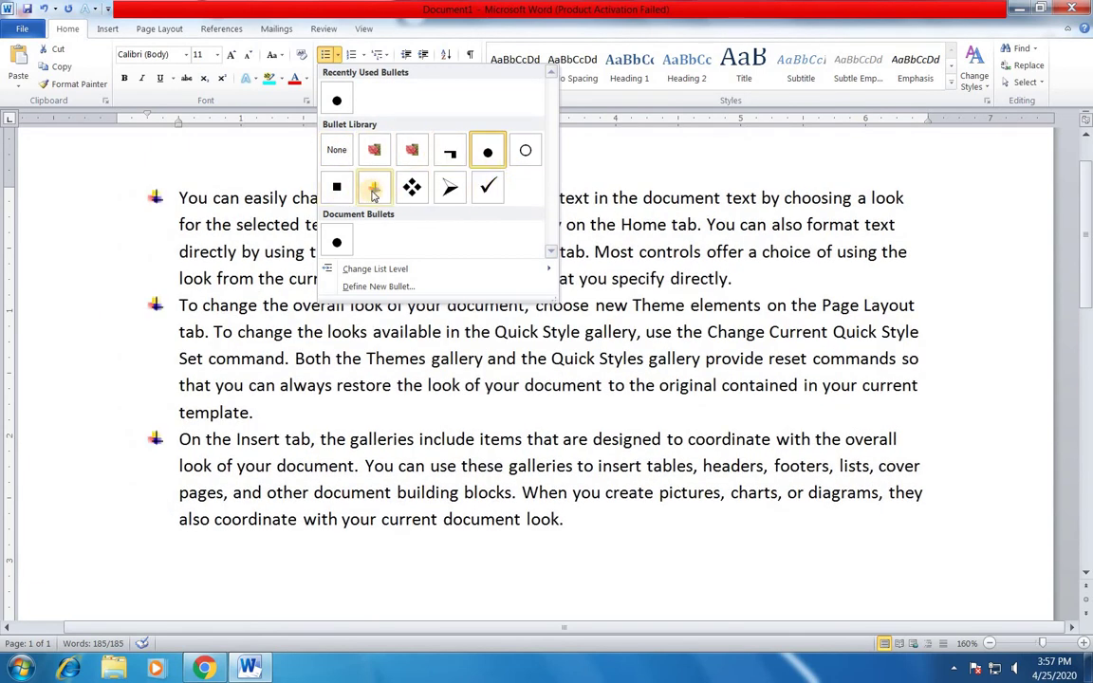
{"action": "left_click", "coordinate": [412, 190]}
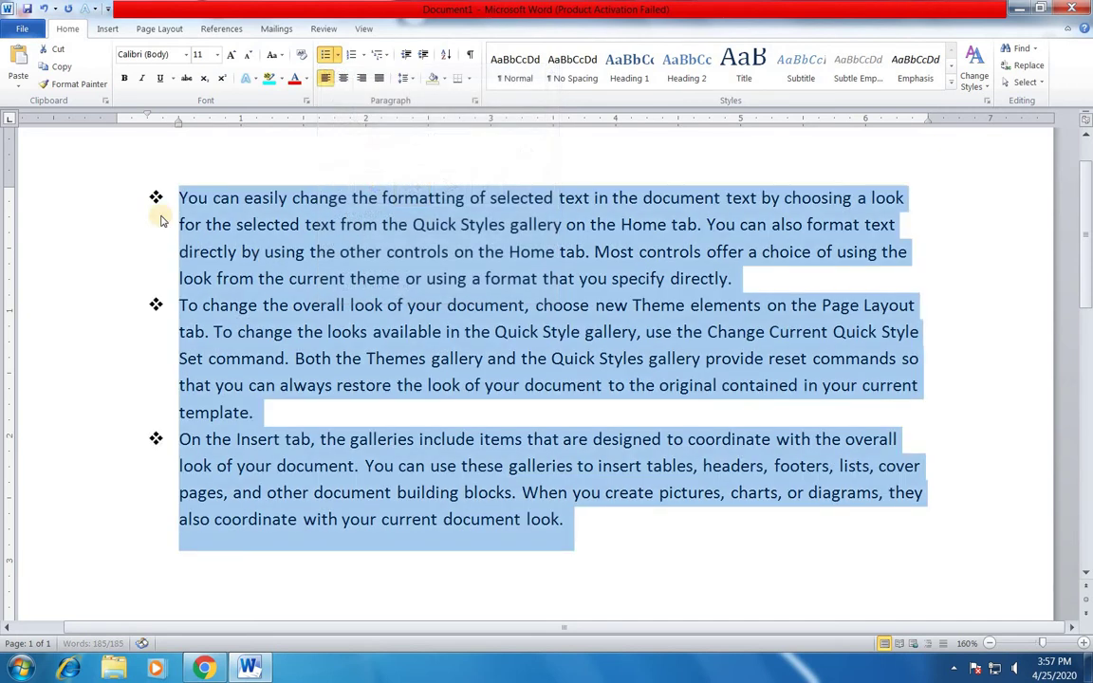
{"action": "left_click", "coordinate": [223, 249]}
{"action": "left_click", "coordinate": [241, 251]}
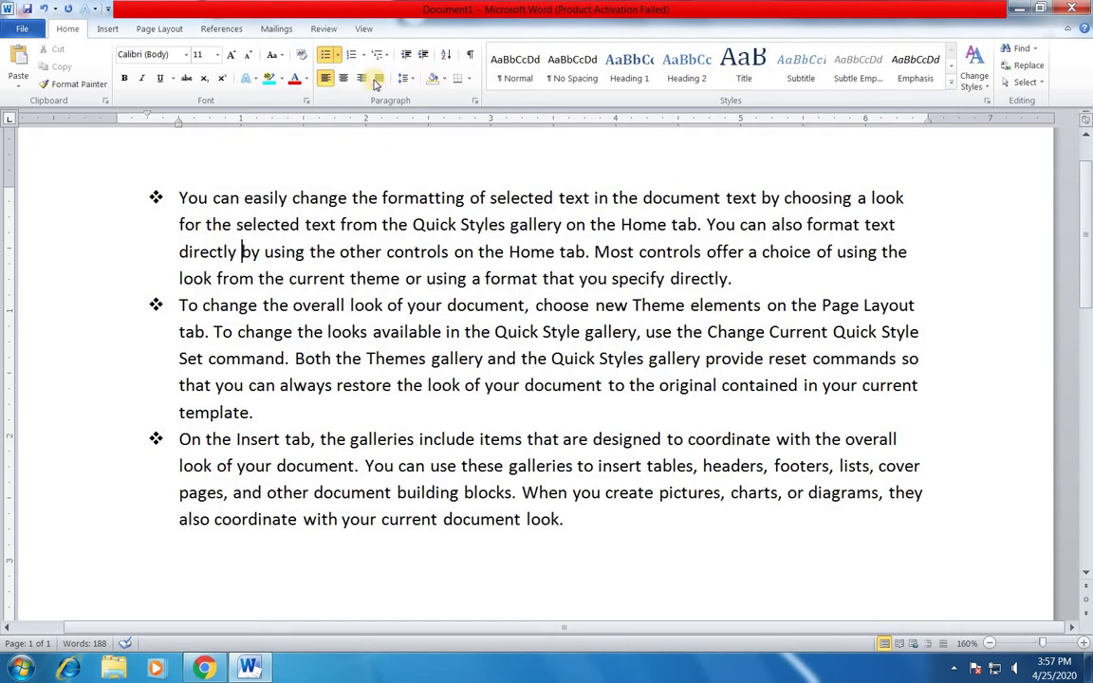
Set the bullet style to None on every paragraph, restoring plain unbulleted text.
{"action": "left_click", "coordinate": [338, 58]}
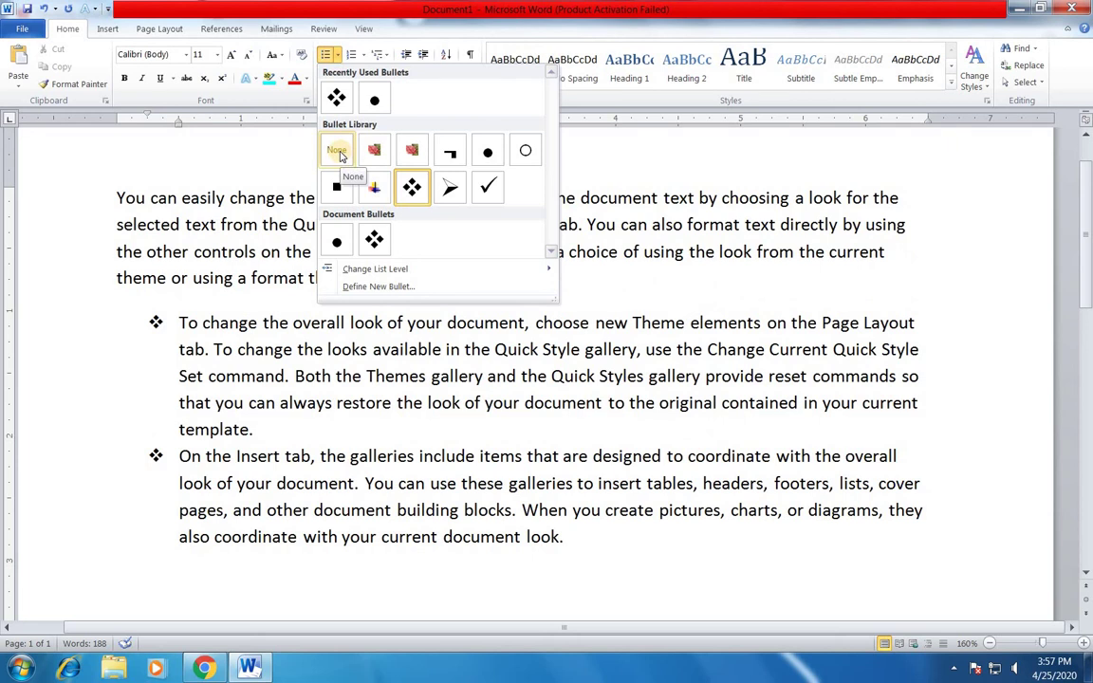
{"action": "left_click", "coordinate": [340, 155]}
{"action": "left_click_drag", "start_coordinate": [117, 197], "coordinate": [630, 573]}
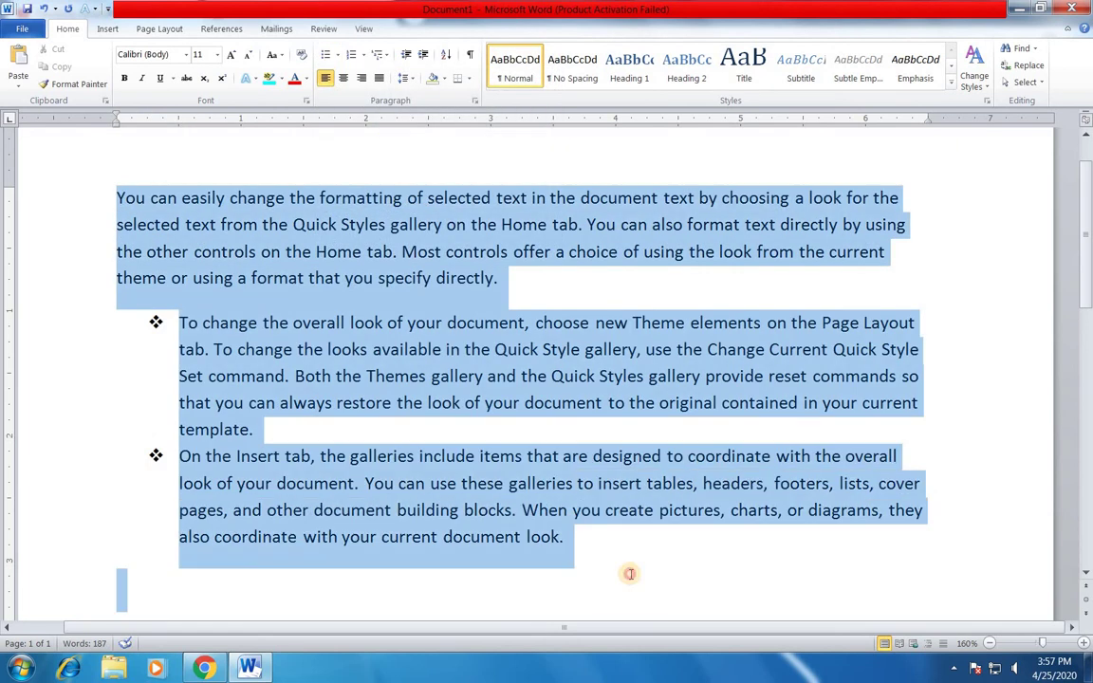
{"action": "left_click", "coordinate": [335, 54]}
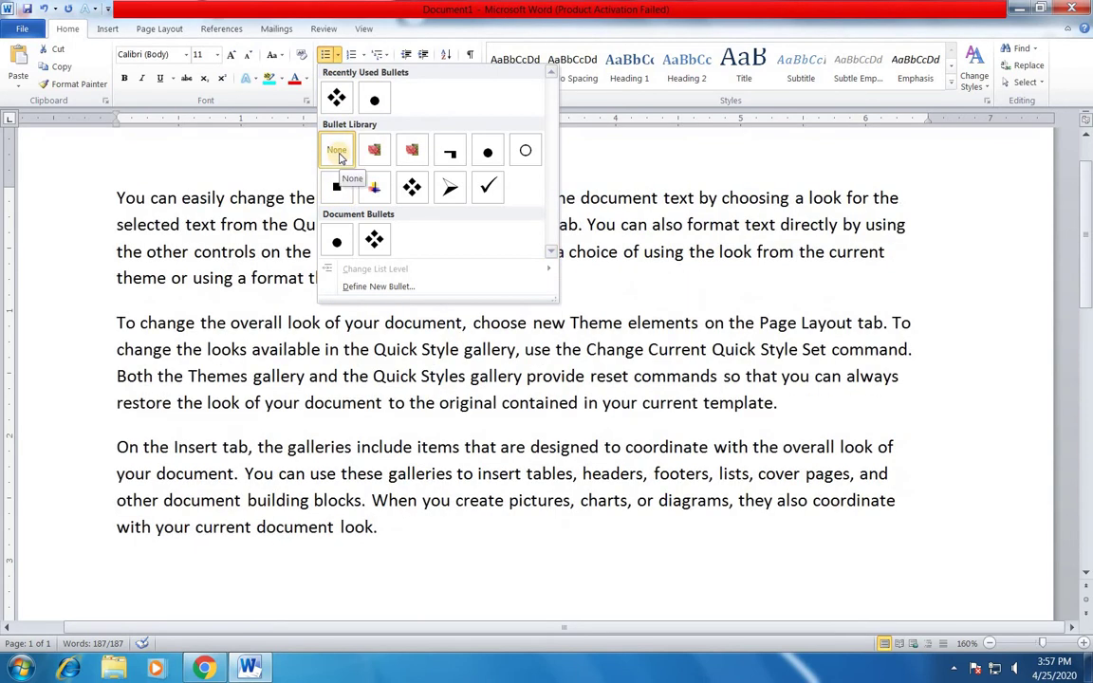
{"action": "key", "text": "Escape"}
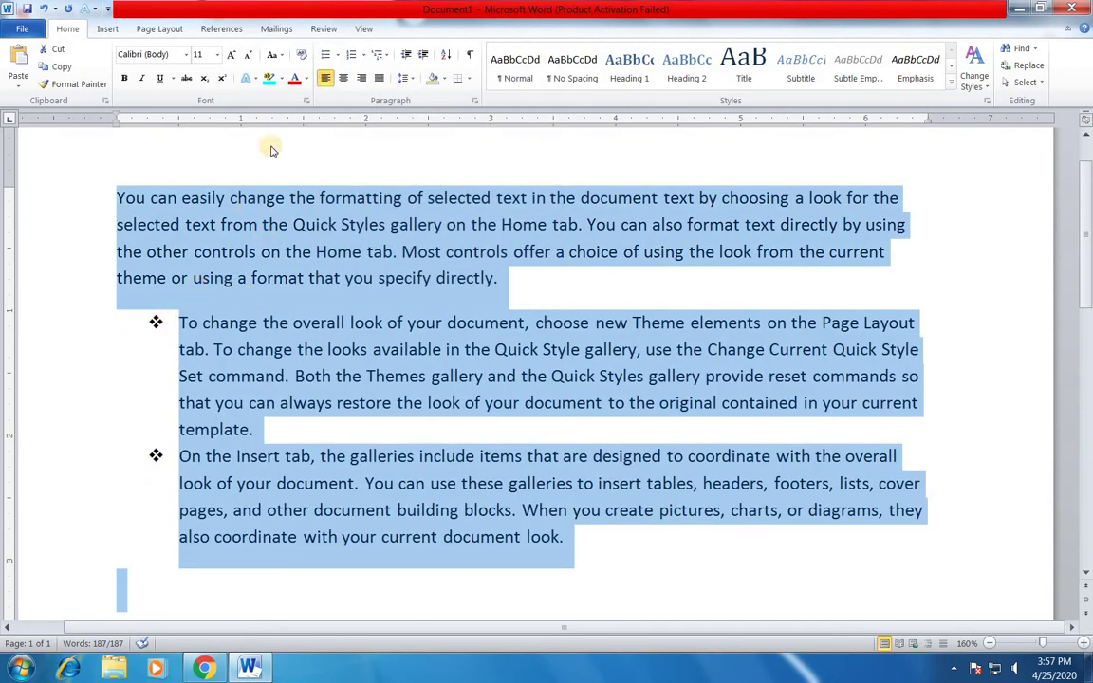
{"action": "left_click", "coordinate": [335, 54]}
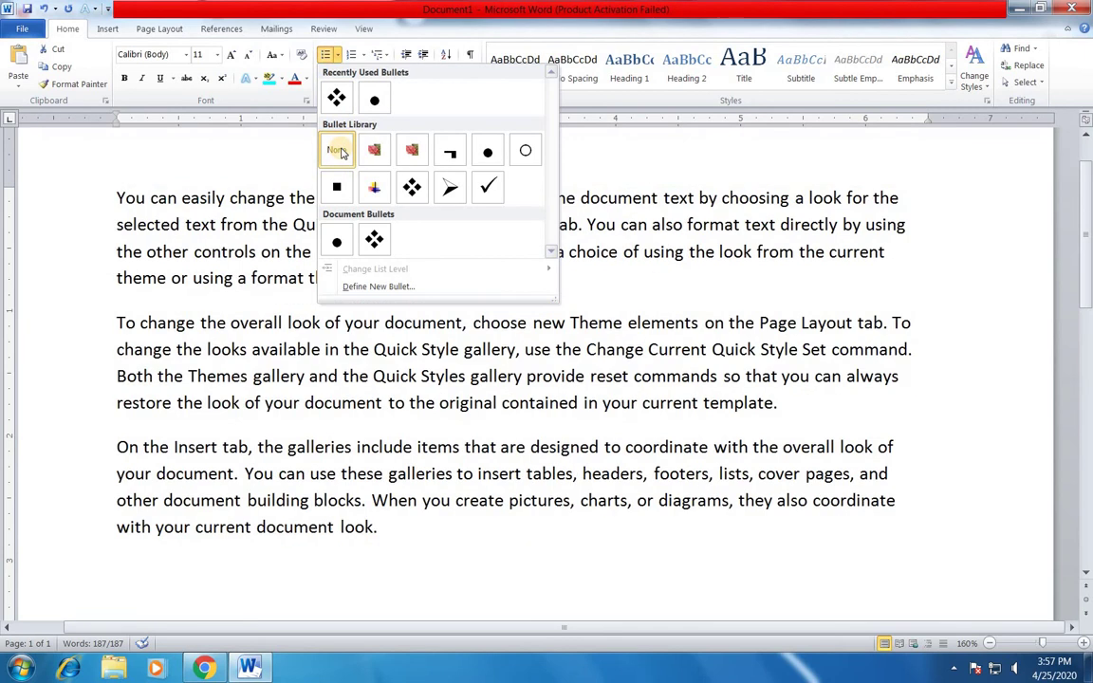
{"action": "left_click", "coordinate": [339, 151]}
{"action": "left_click_drag", "start_coordinate": [179, 325], "coordinate": [623, 504]}
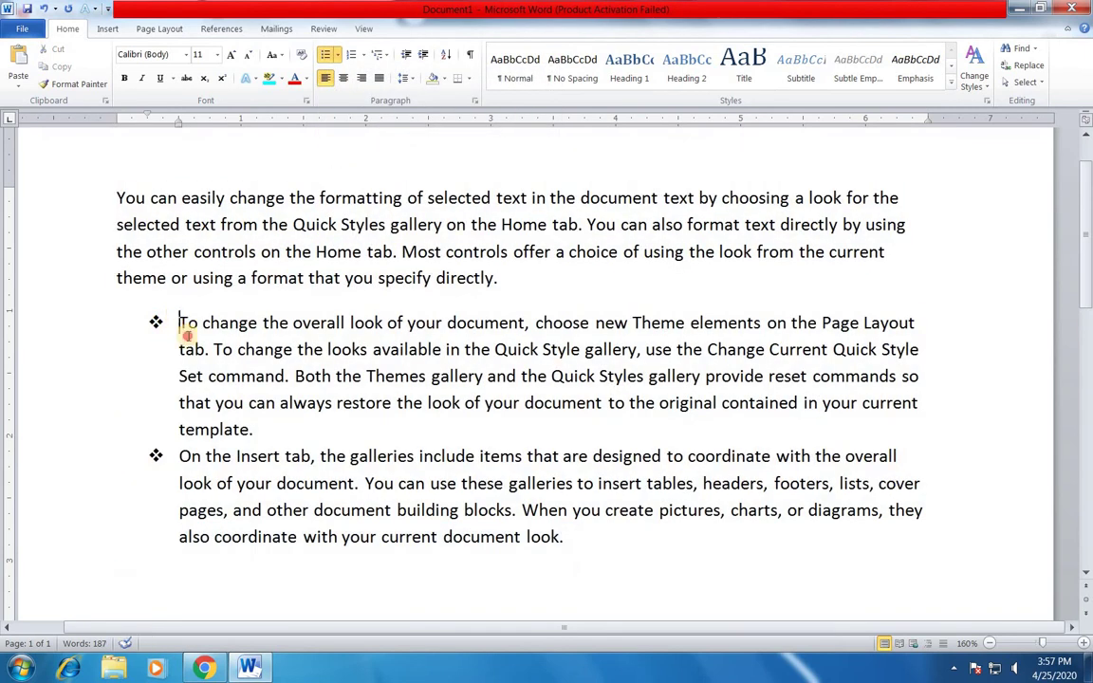
{"action": "left_click", "coordinate": [334, 54]}
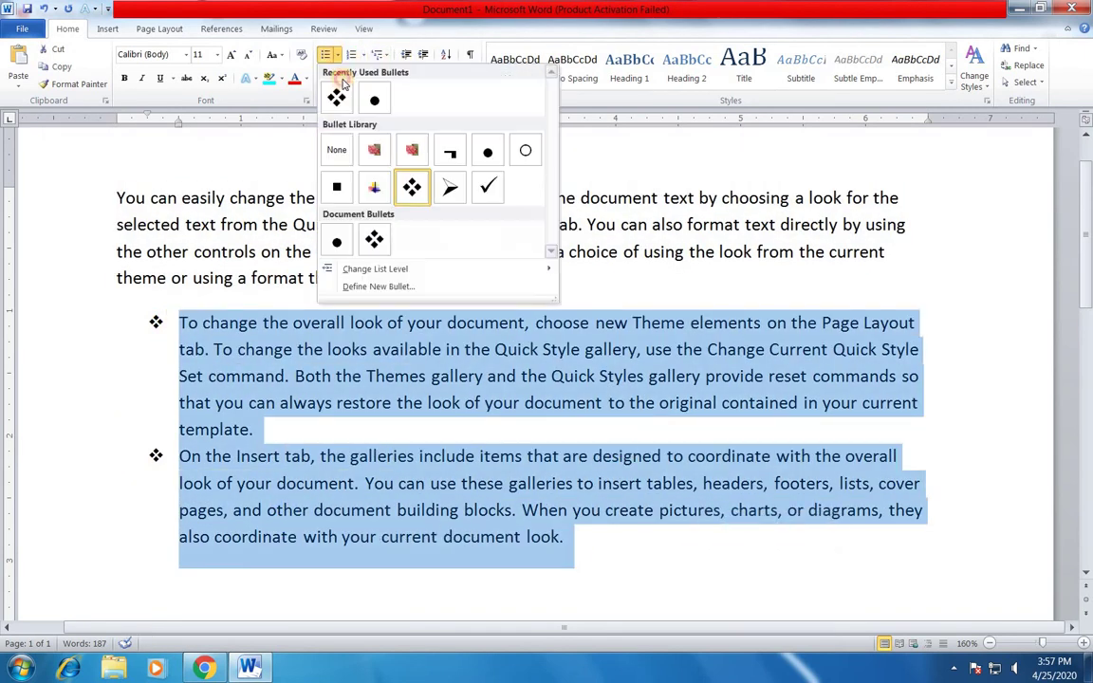
{"action": "left_click", "coordinate": [337, 150]}
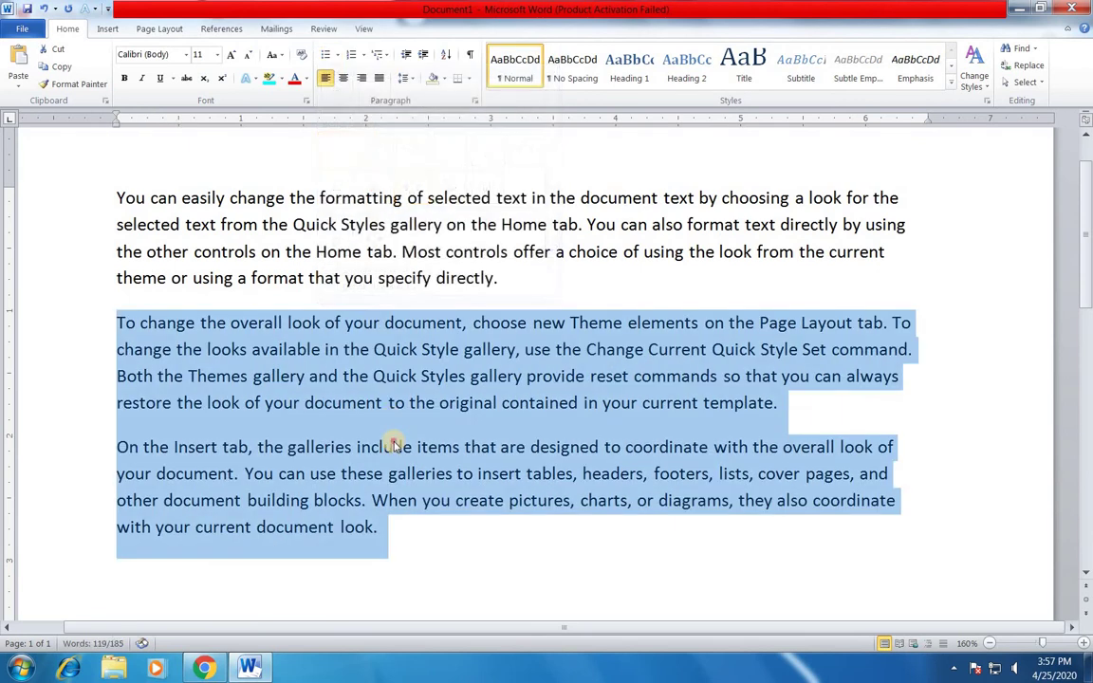
{"action": "left_click", "coordinate": [398, 446]}
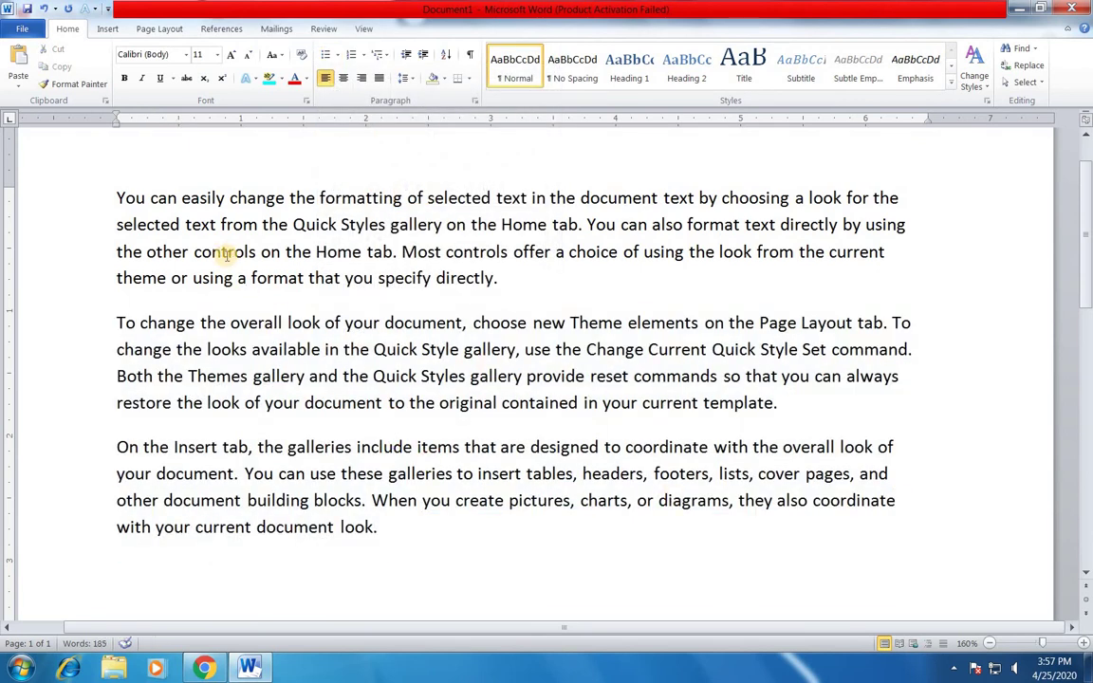
Select the three paragraphs and apply the small black square bullet style.
{"action": "left_click_drag", "start_coordinate": [116, 197], "coordinate": [384, 529]}
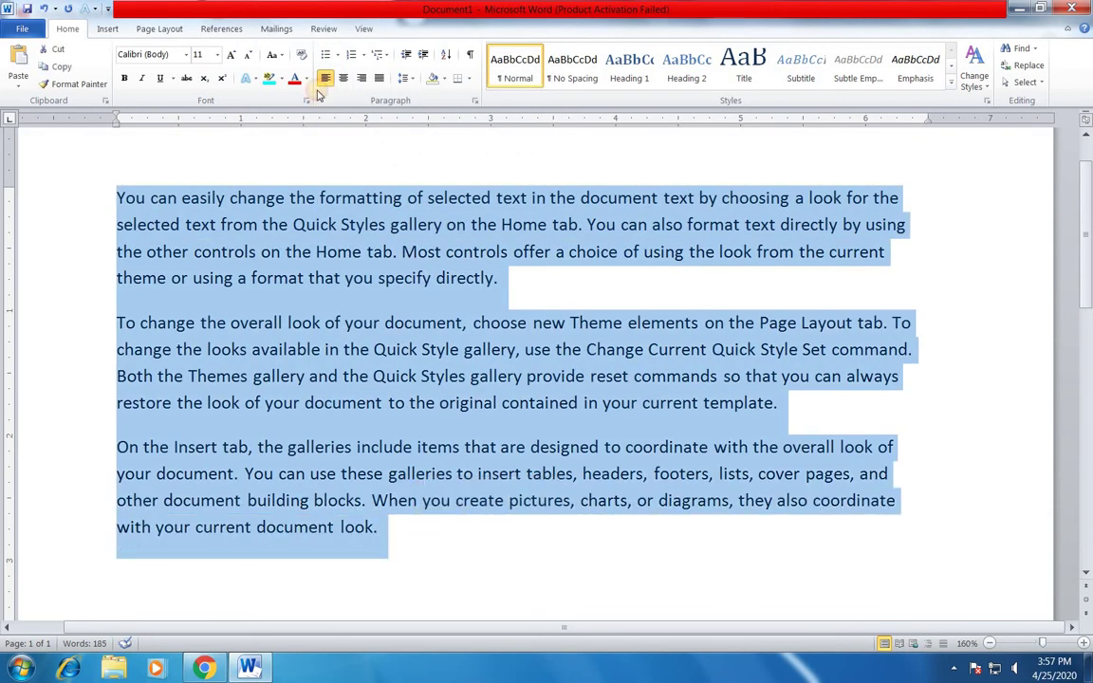
{"action": "left_click", "coordinate": [334, 54]}
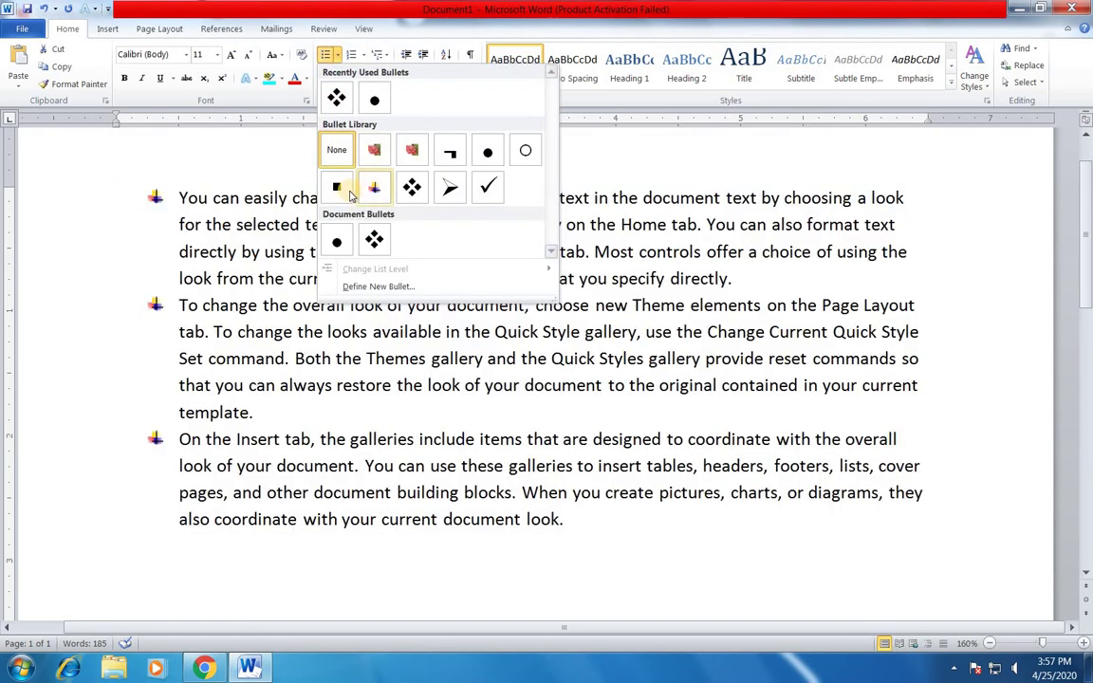
{"action": "left_click", "coordinate": [339, 187]}
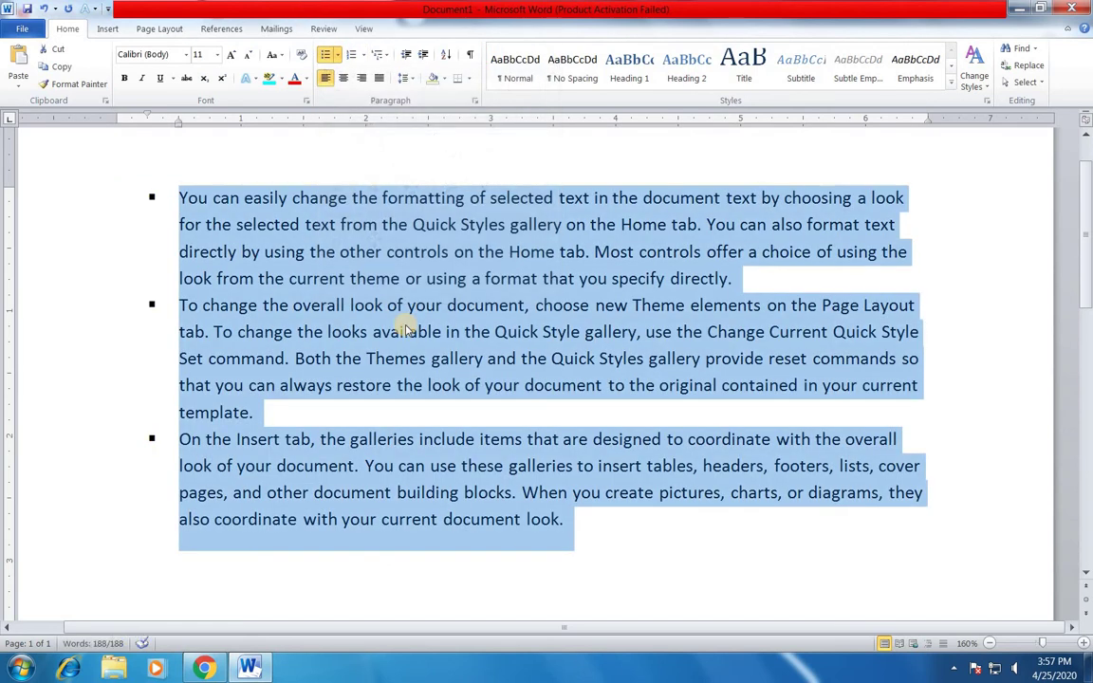
{"action": "left_click", "coordinate": [334, 54]}
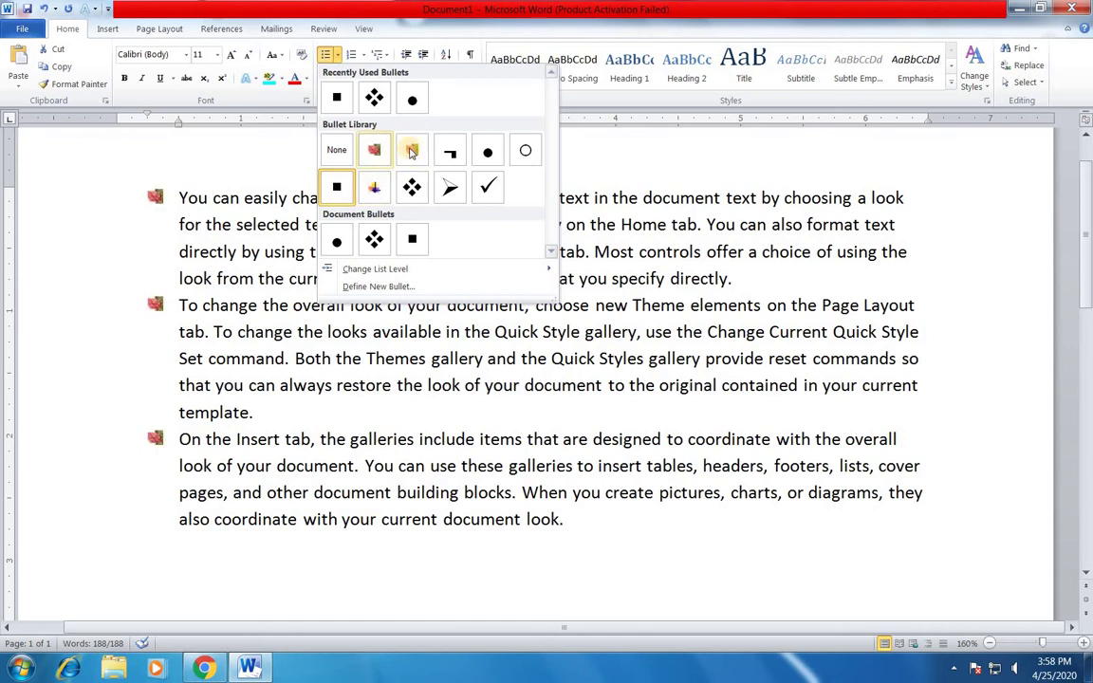
Define a new bullet using the Wingdings star symbol, character code 173.
{"action": "left_click", "coordinate": [397, 288]}
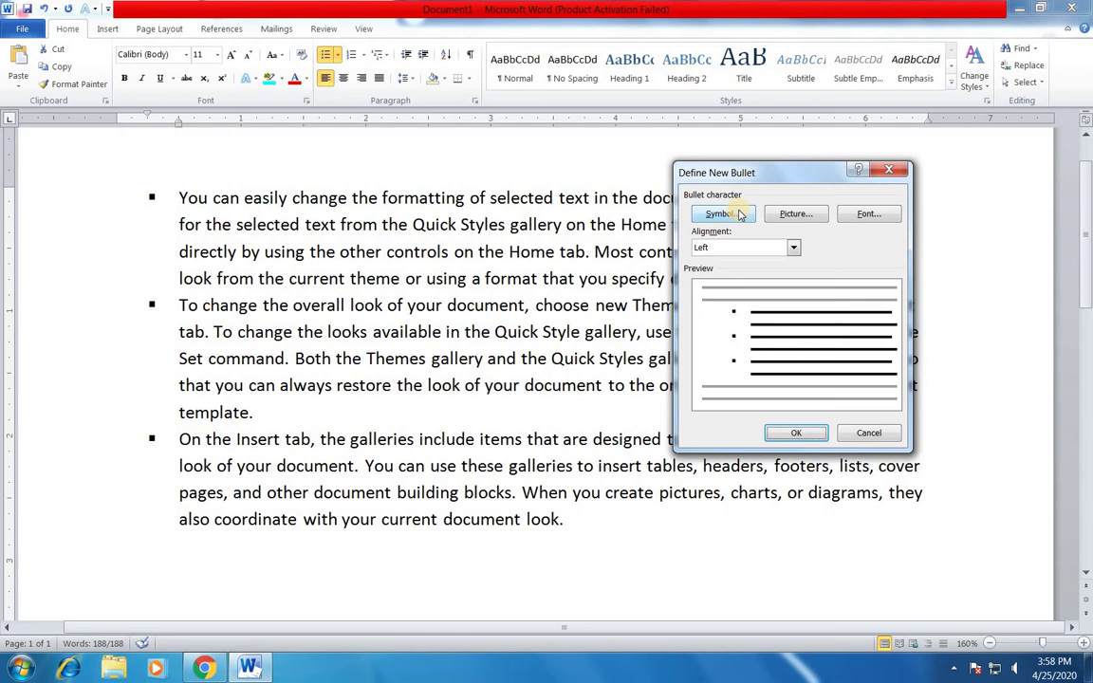
{"action": "left_click", "coordinate": [741, 214]}
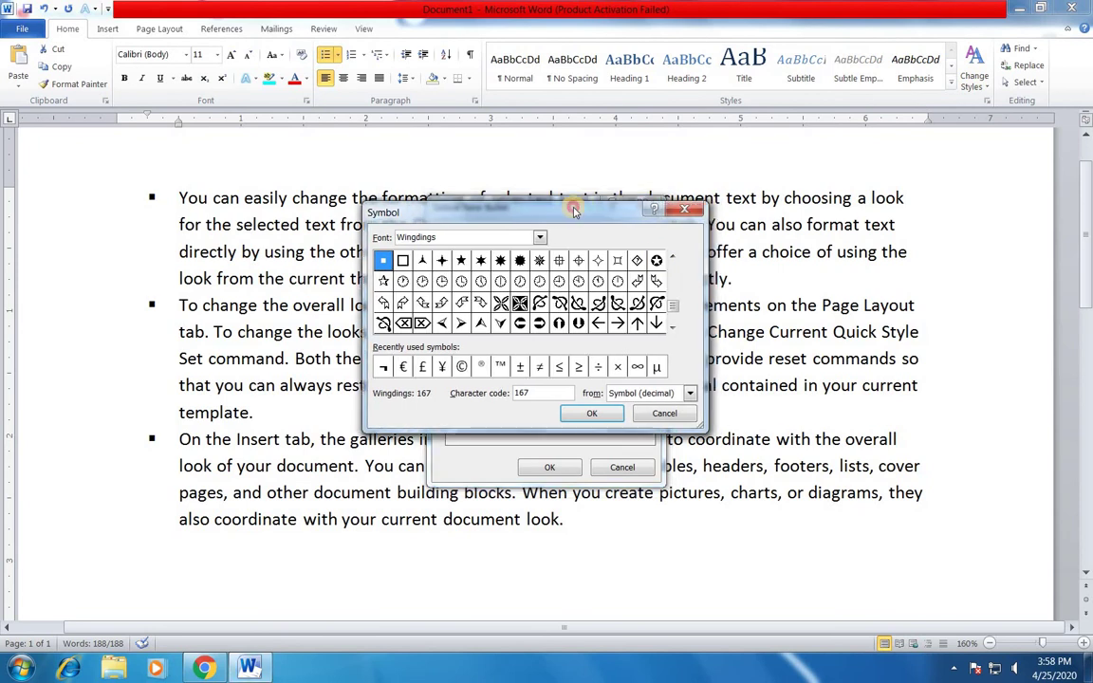
{"action": "left_click_drag", "start_coordinate": [601, 209], "coordinate": [438, 165]}
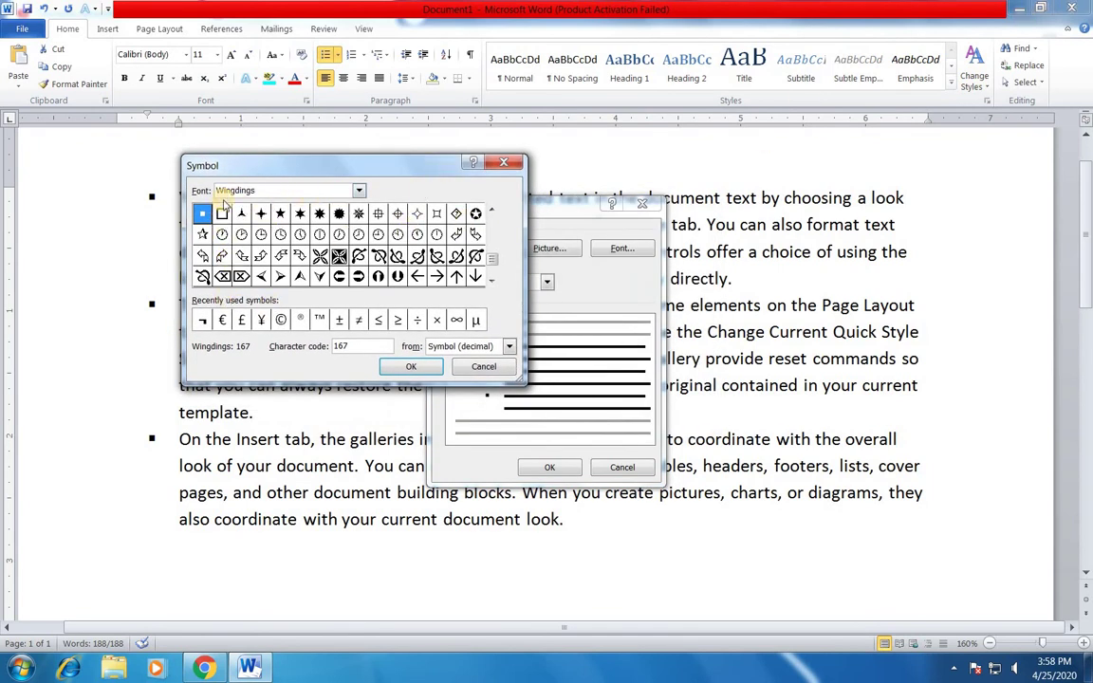
{"action": "left_click", "coordinate": [321, 214]}
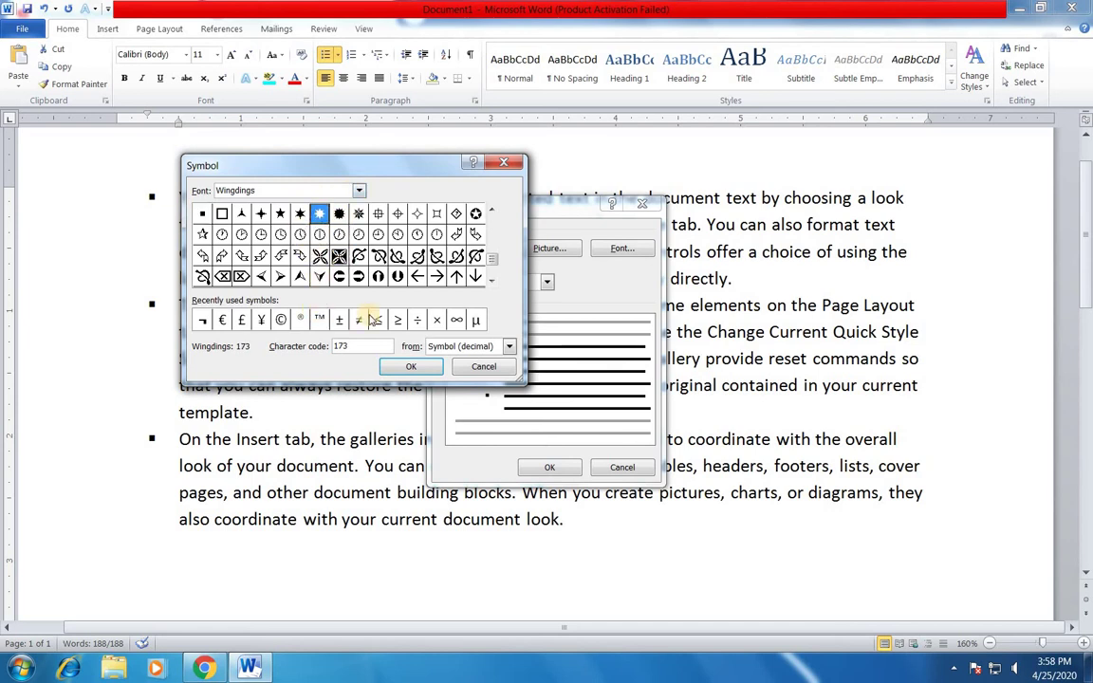
{"action": "left_click", "coordinate": [411, 366]}
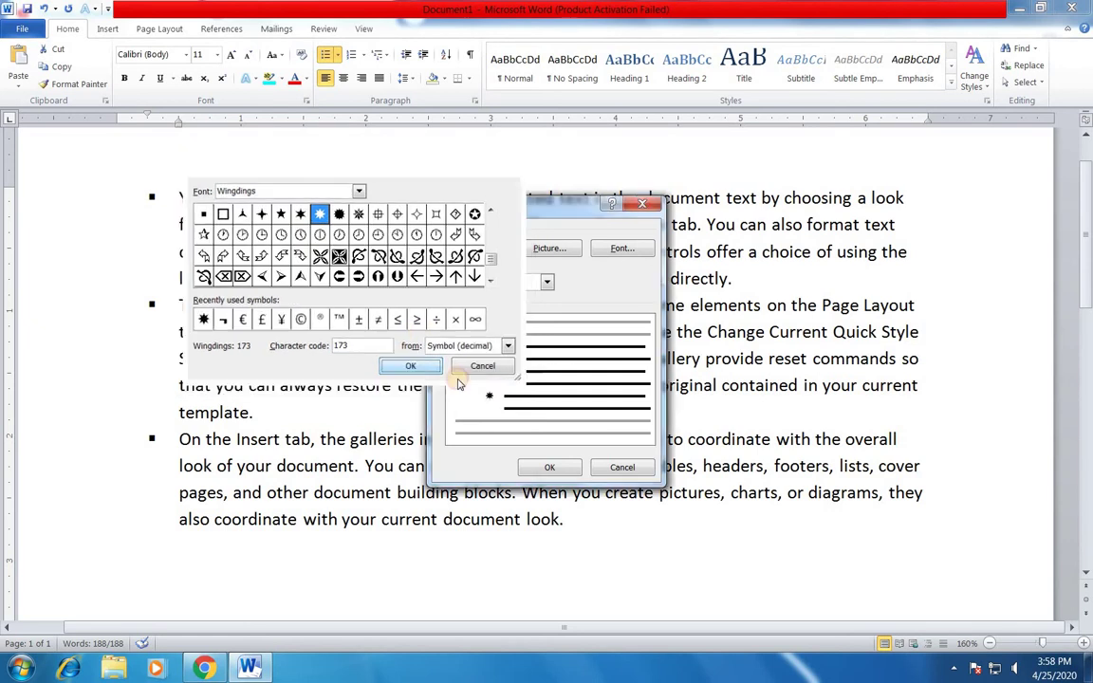
{"action": "left_click", "coordinate": [553, 467]}
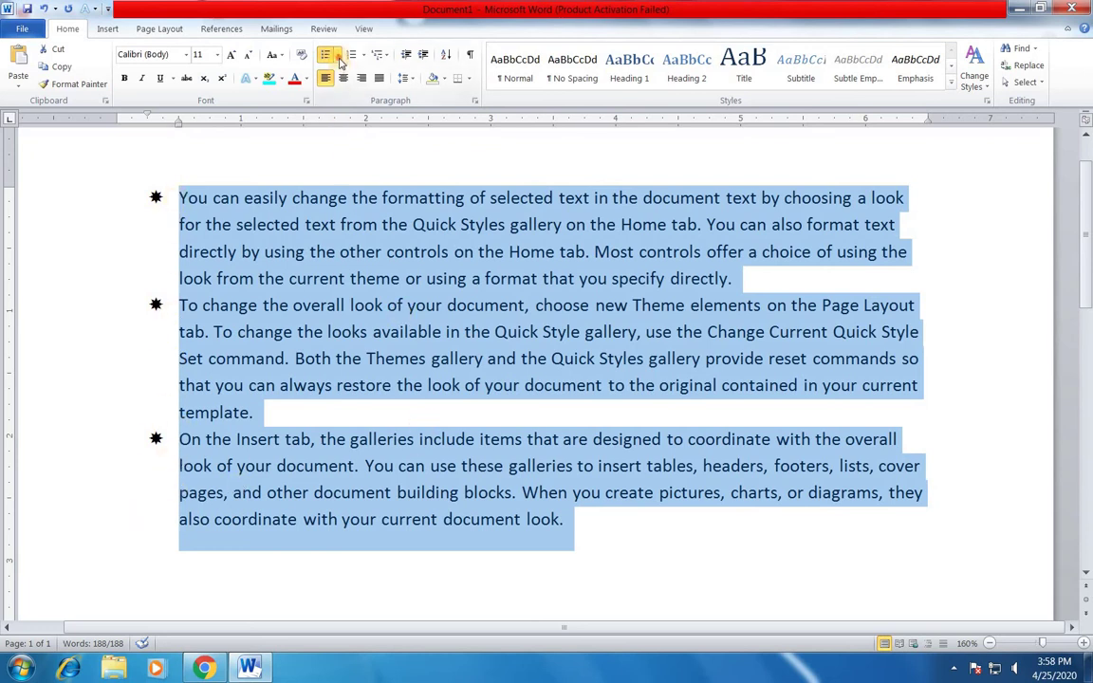
In the new bullet's symbol picker, switch the symbol font to Webdings.
{"action": "left_click", "coordinate": [338, 57]}
{"action": "left_click", "coordinate": [361, 273]}
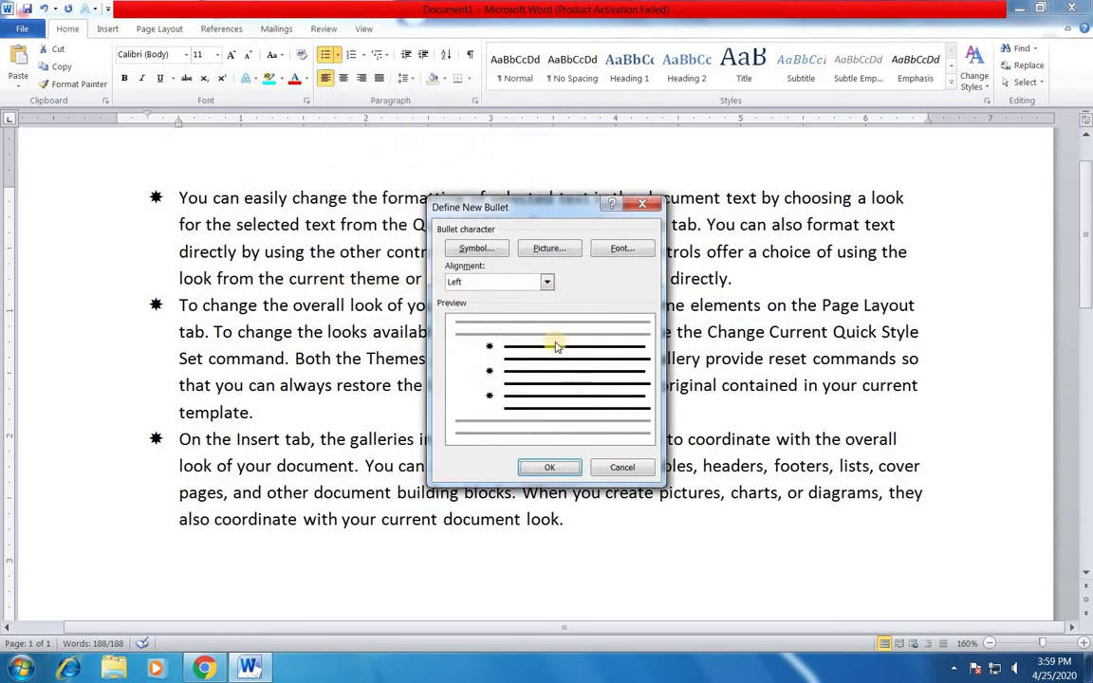
{"action": "left_click", "coordinate": [476, 247]}
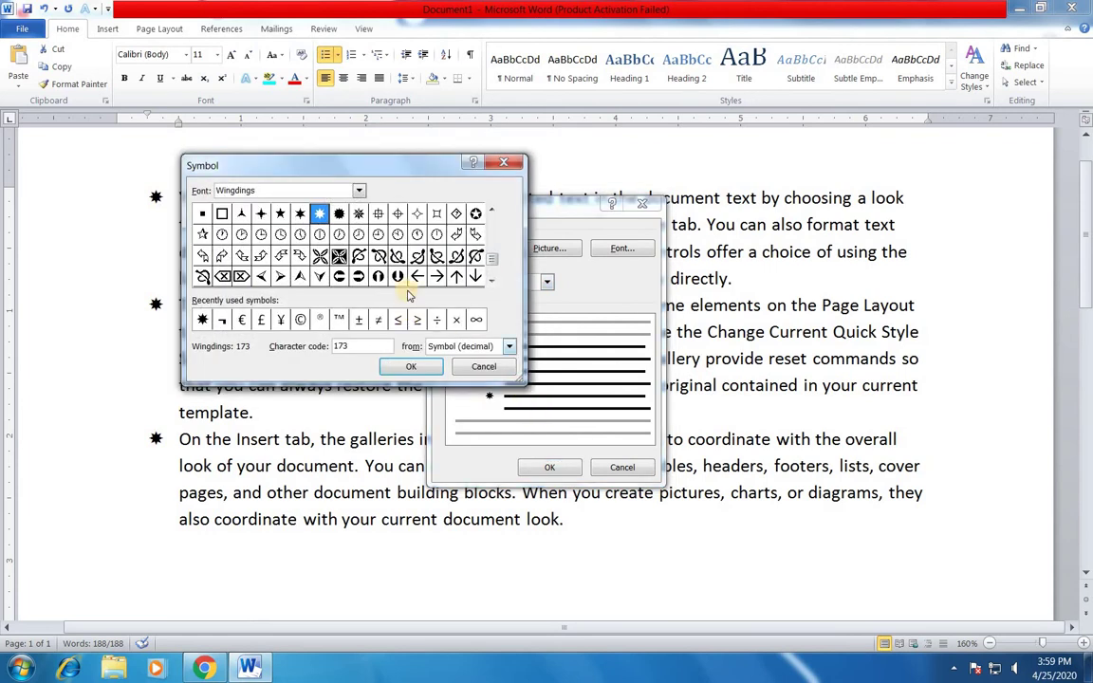
{"action": "left_click", "coordinate": [359, 191]}
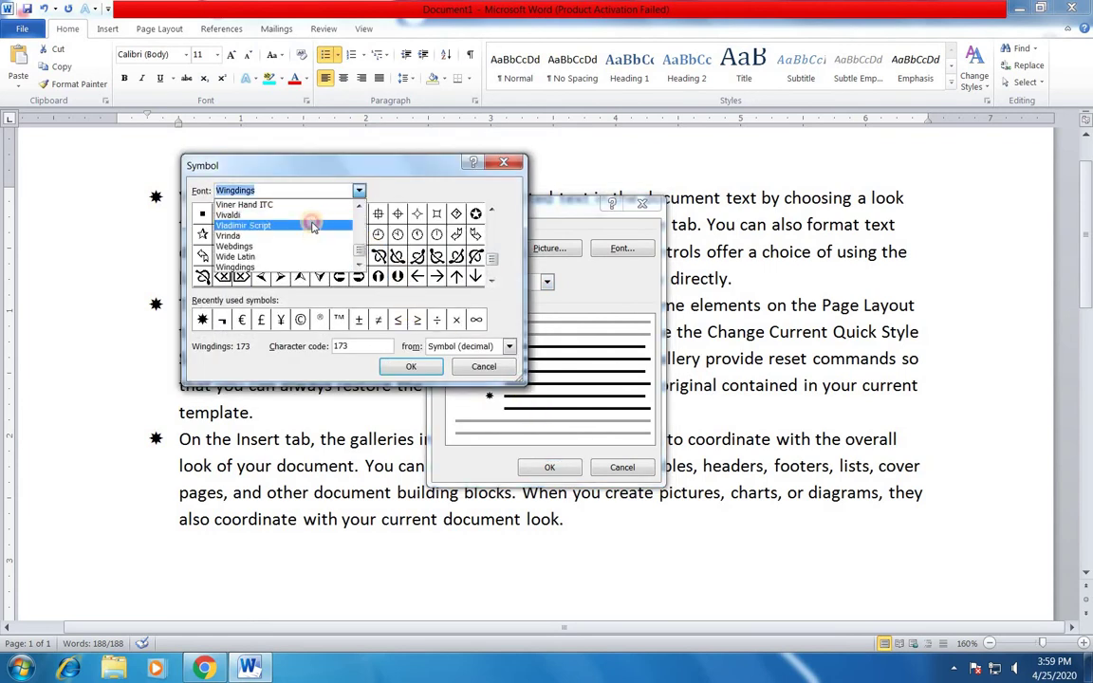
{"action": "left_click", "coordinate": [315, 220]}
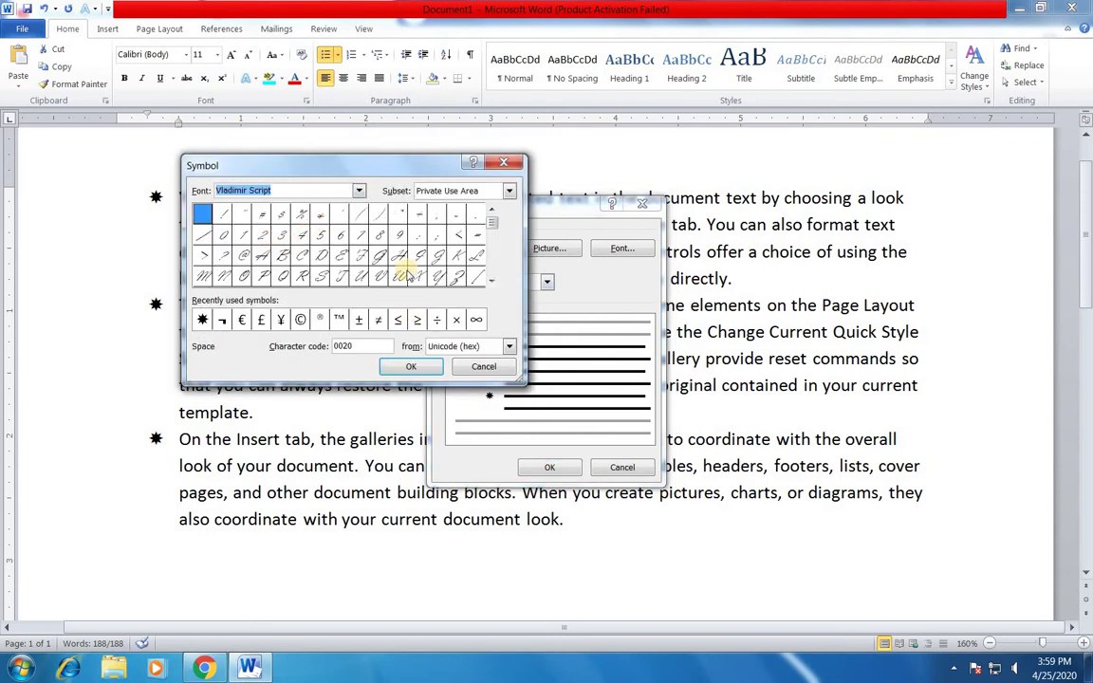
{"action": "left_click", "coordinate": [359, 190]}
{"action": "left_click", "coordinate": [311, 257]}
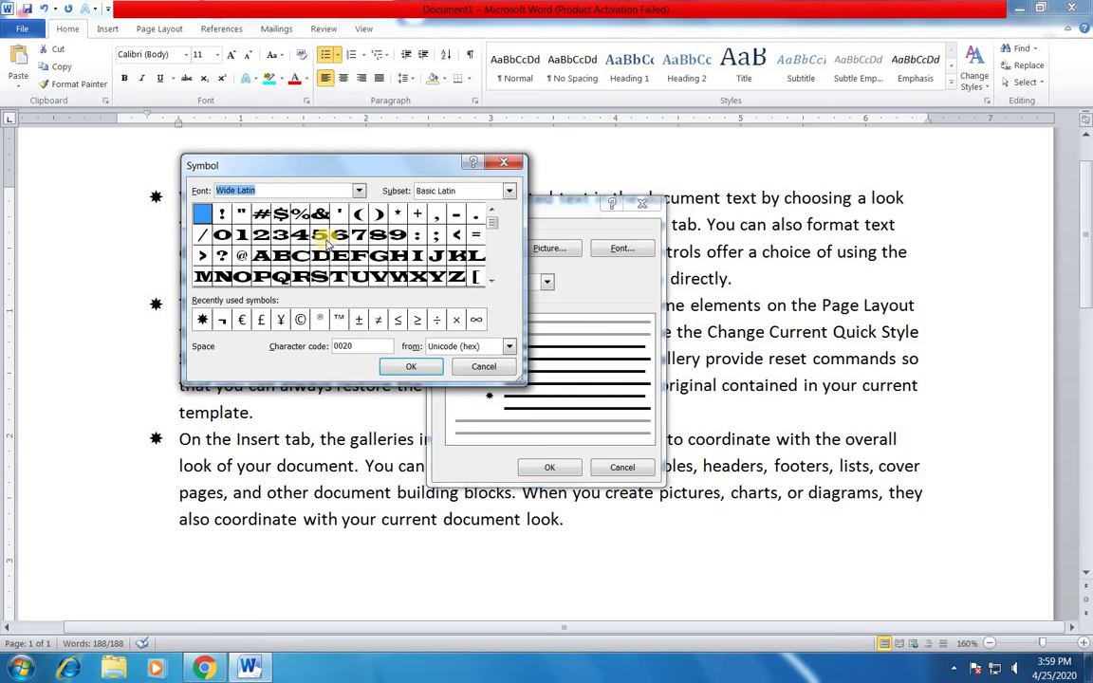
{"action": "left_click", "coordinate": [360, 191]}
{"action": "left_click", "coordinate": [287, 248]}
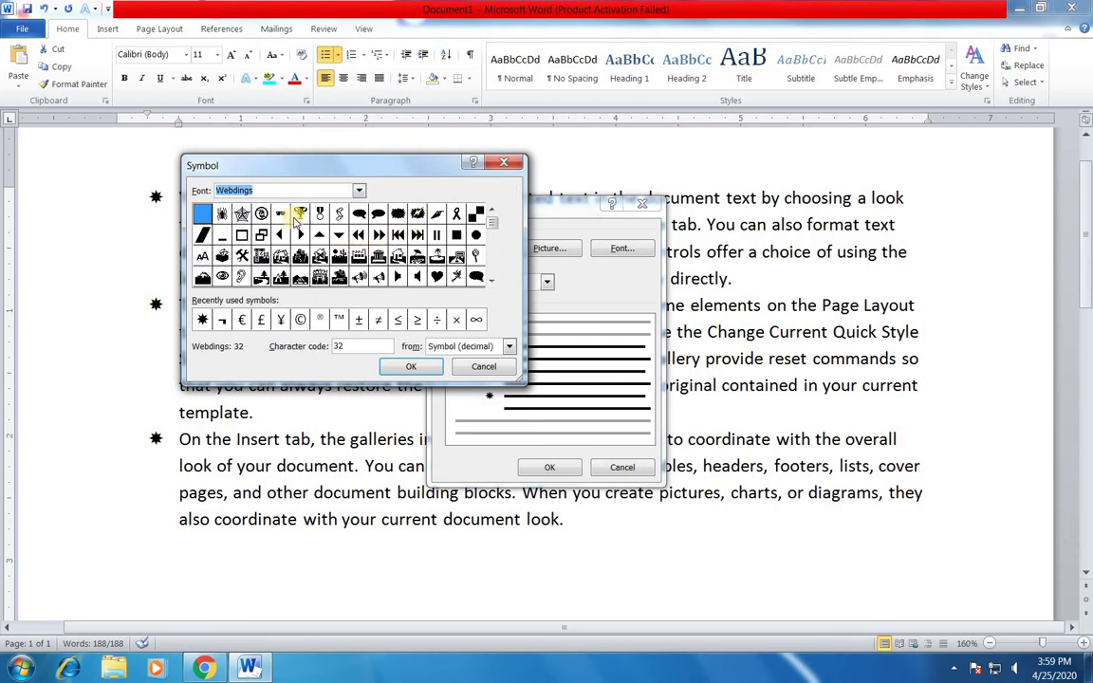
Choose Webdings character 197 as the bullet and apply it to the list.
{"action": "left_click_drag", "start_coordinate": [494, 229], "coordinate": [466, 275]}
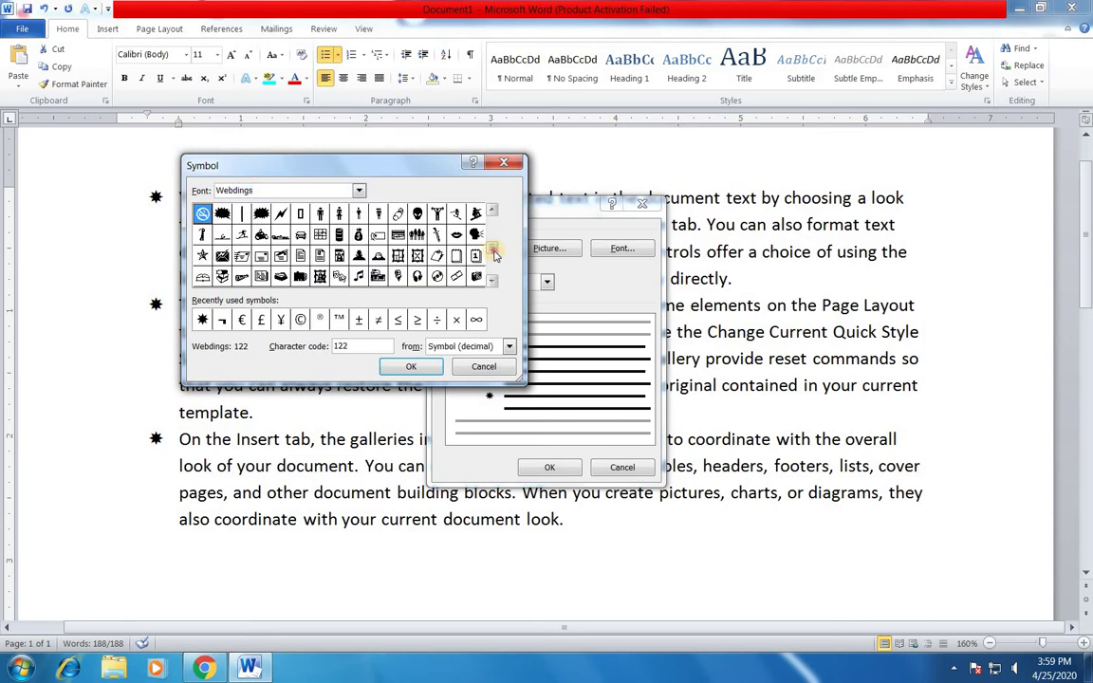
{"action": "left_click", "coordinate": [417, 234]}
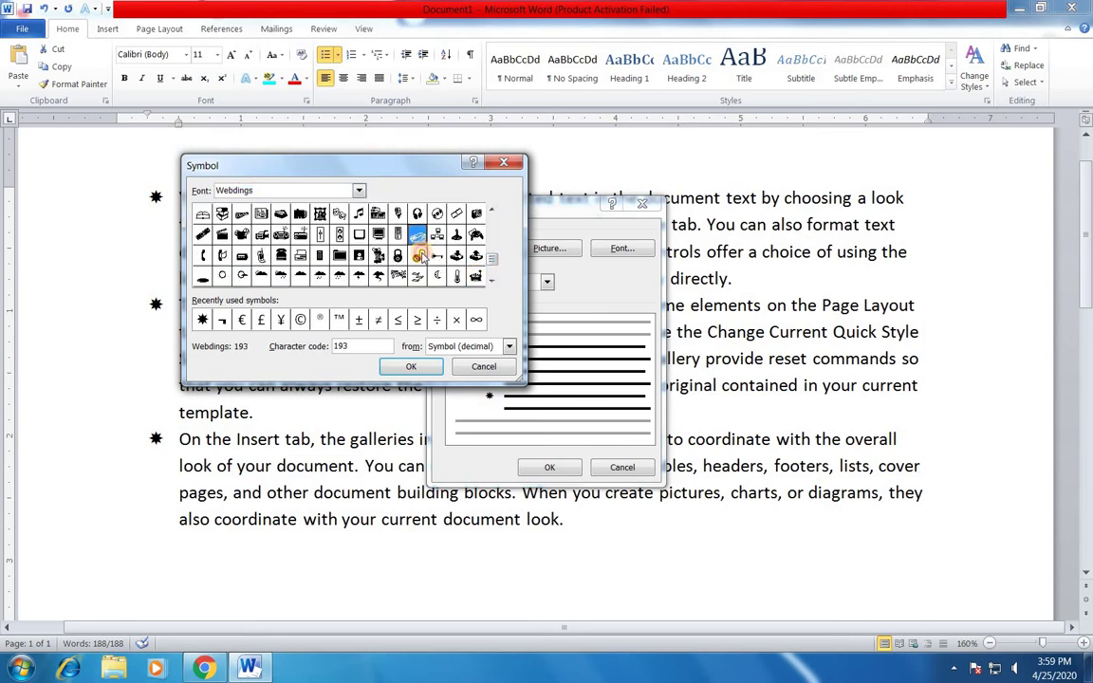
{"action": "left_click", "coordinate": [359, 213]}
{"action": "left_click", "coordinate": [359, 256]}
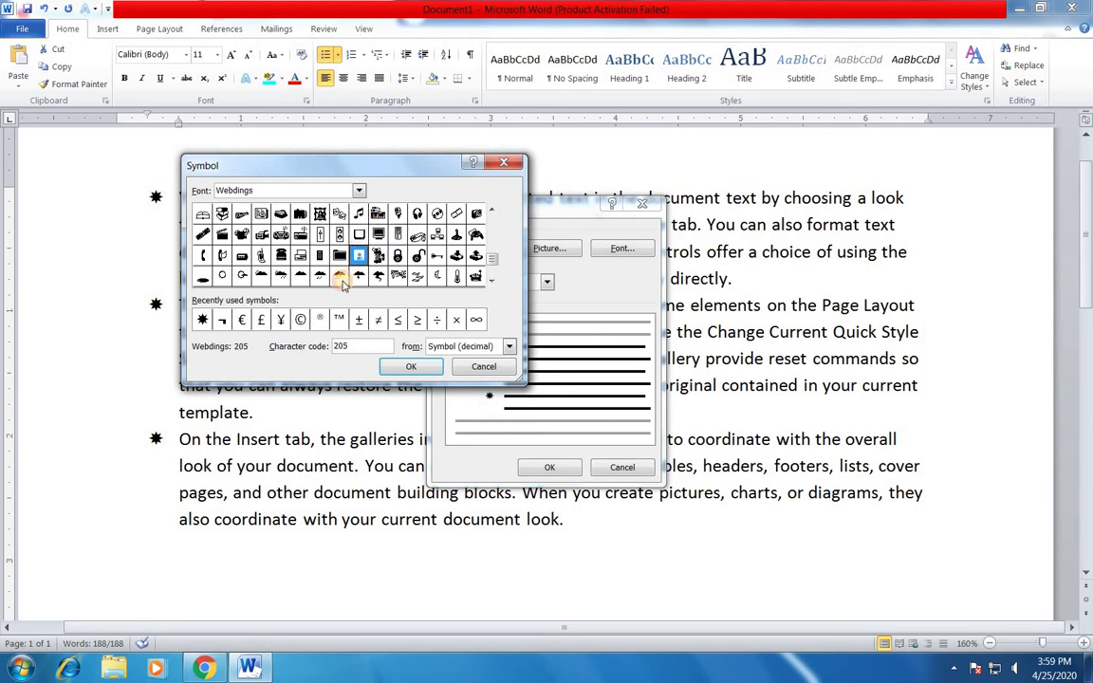
{"action": "left_click", "coordinate": [202, 255]}
{"action": "double_click", "coordinate": [202, 255]}
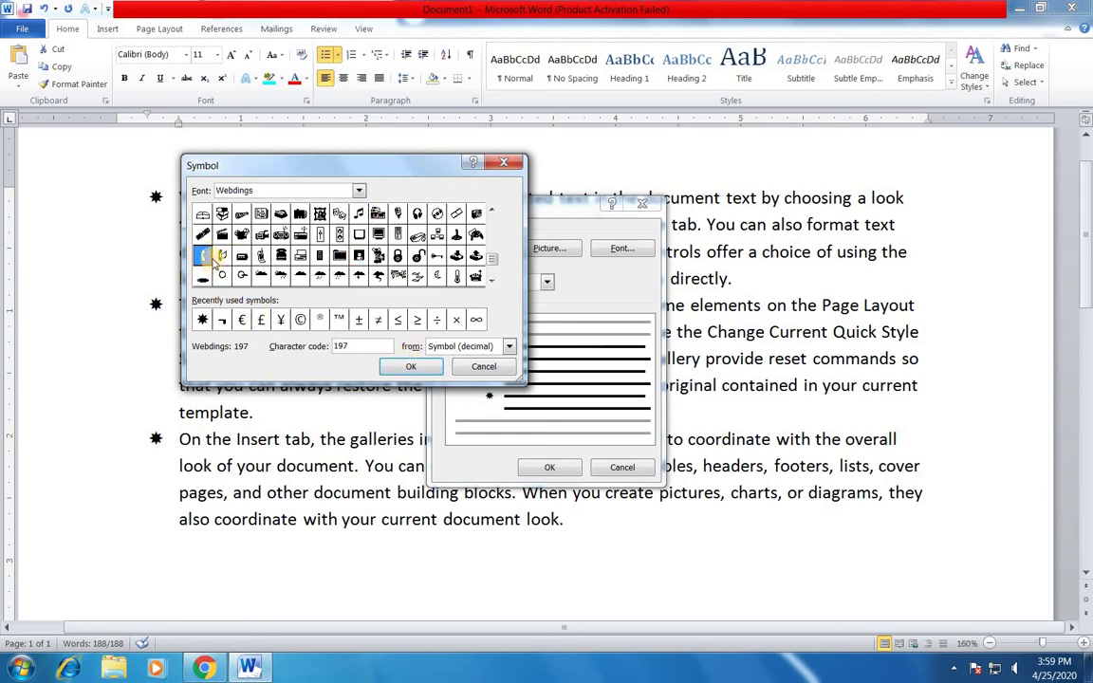
{"action": "left_click", "coordinate": [420, 371]}
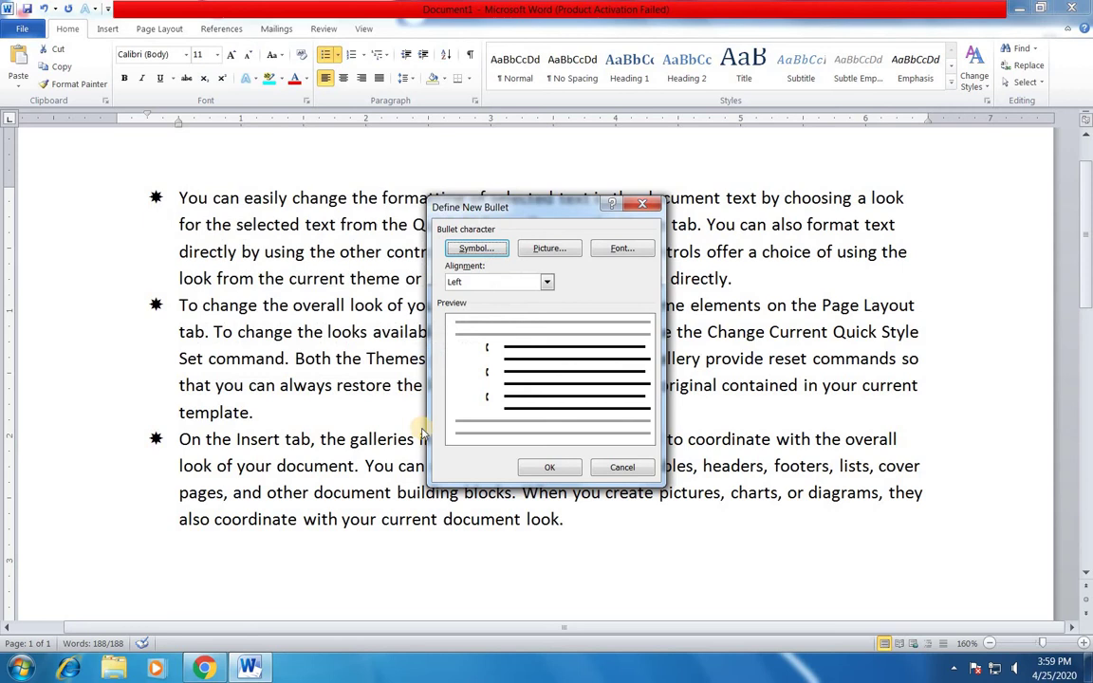
{"action": "left_click", "coordinate": [549, 467]}
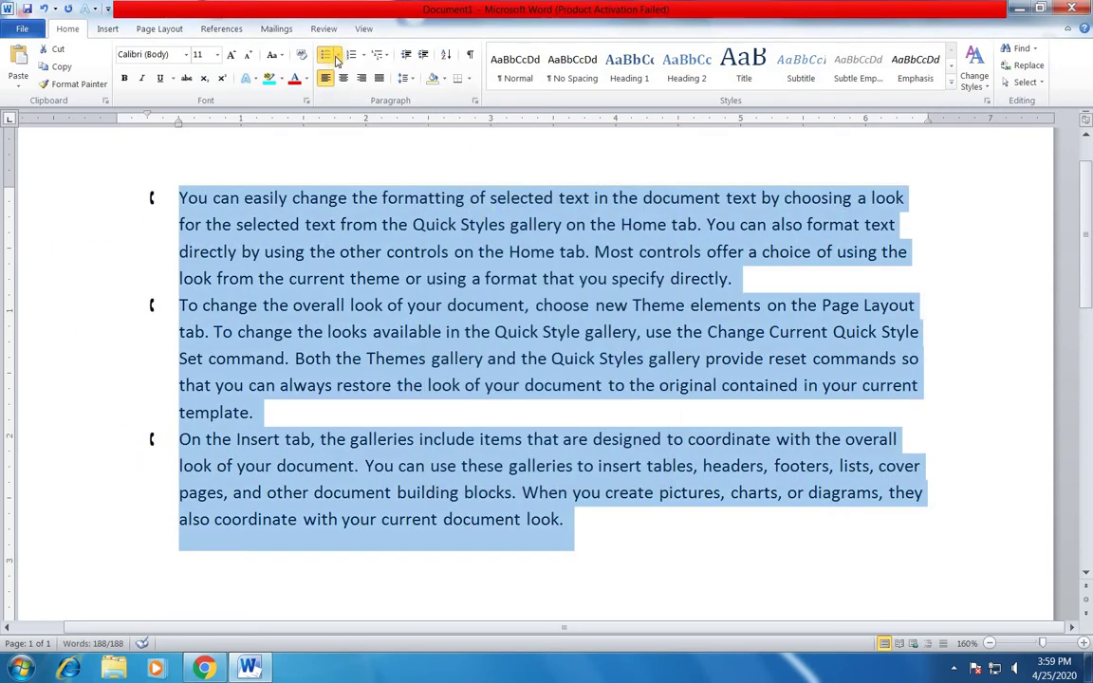
Define a new picture bullet using a small square image and apply it to the list.
{"action": "left_click", "coordinate": [336, 56]}
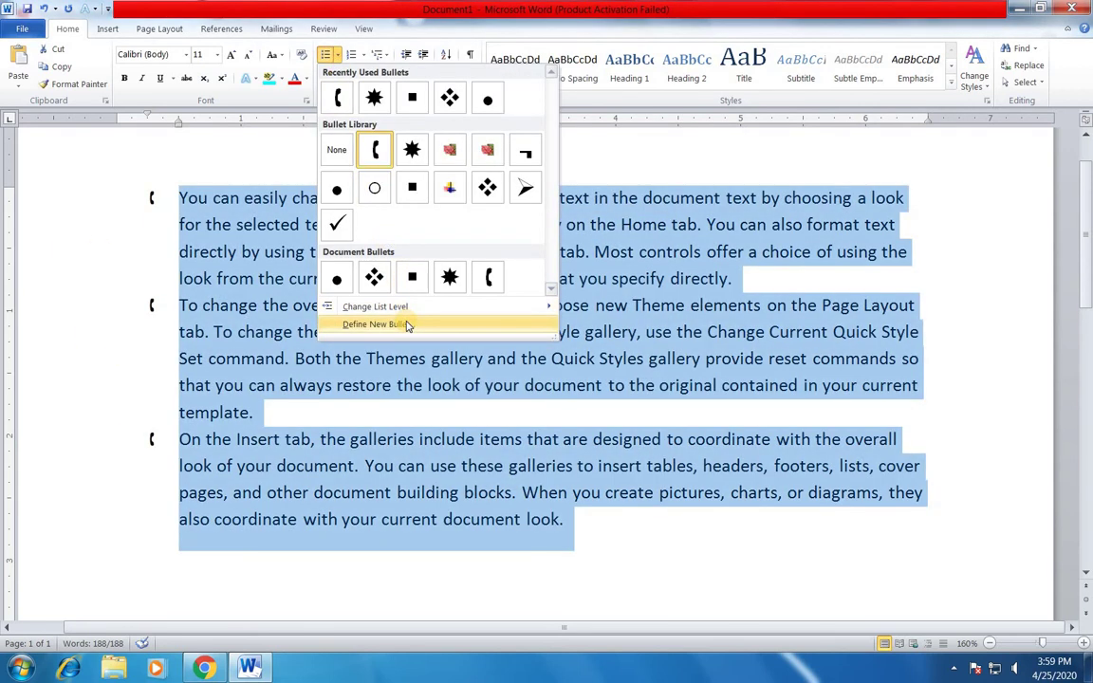
{"action": "left_click", "coordinate": [406, 325]}
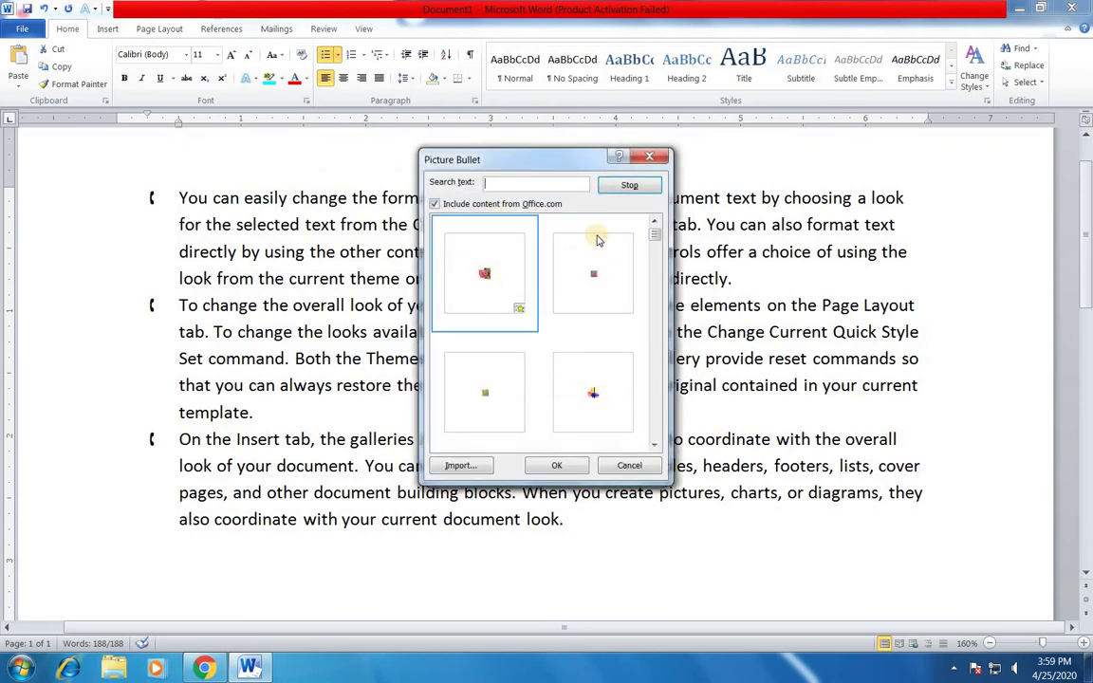
{"action": "mouse_move", "coordinate": [655, 249]}
{"action": "left_mouse_down"}
{"action": "mouse_move", "coordinate": [659, 439]}
{"action": "mouse_move", "coordinate": [654, 234]}
{"action": "left_mouse_up"}
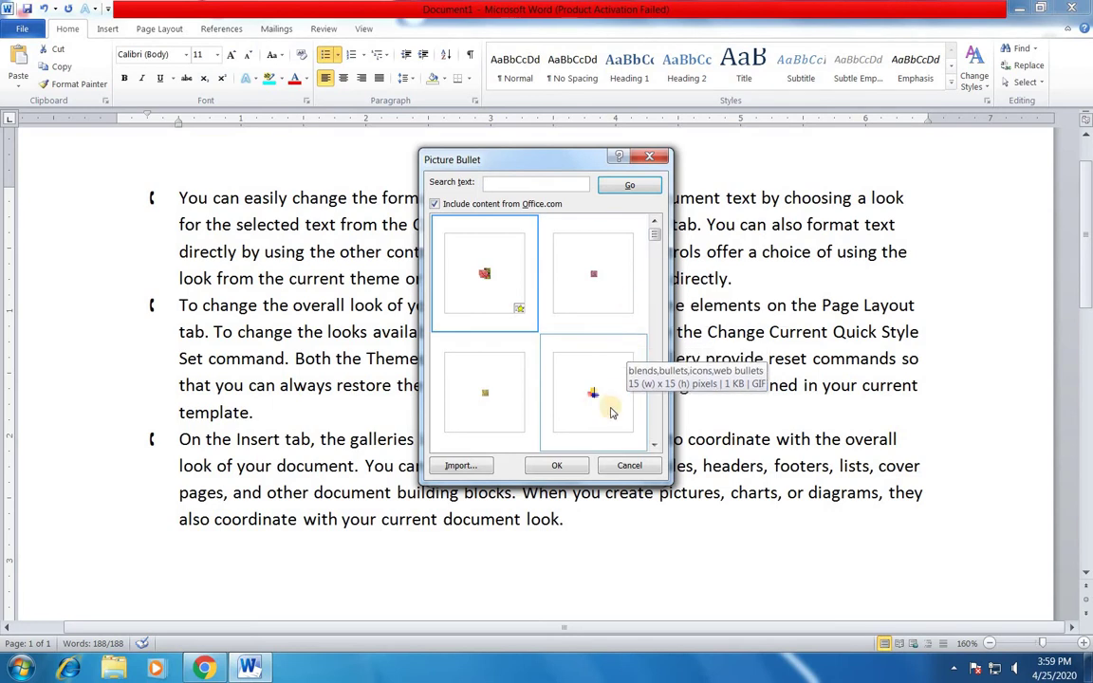
{"action": "left_click", "coordinate": [488, 416]}
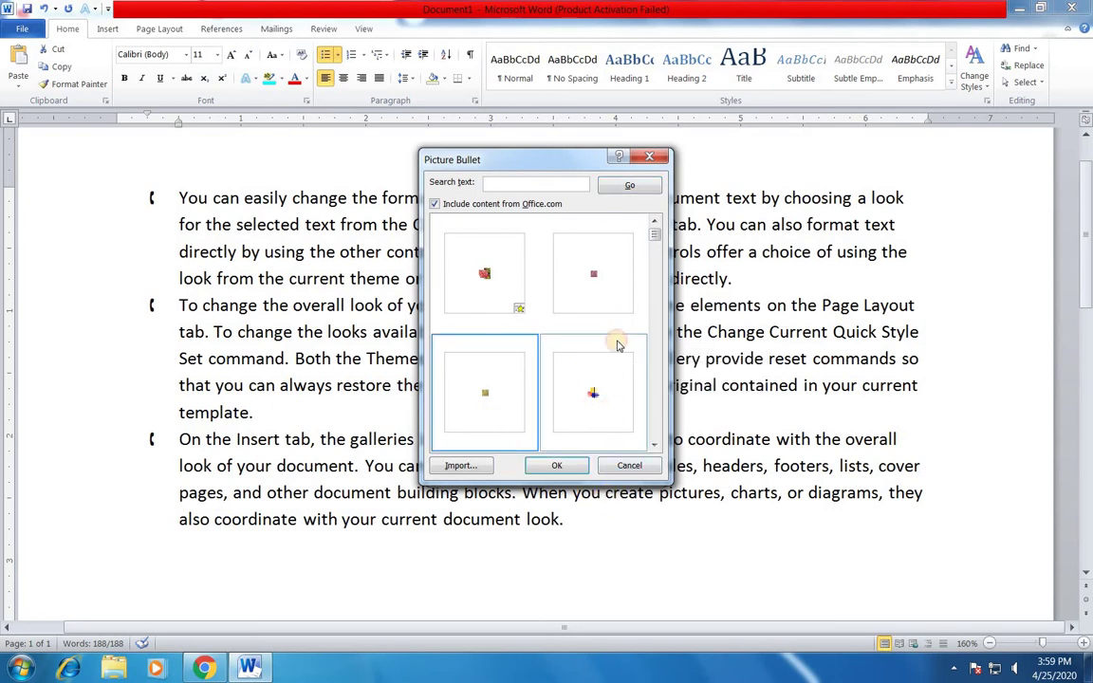
{"action": "left_click_drag", "start_coordinate": [662, 239], "coordinate": [654, 254]}
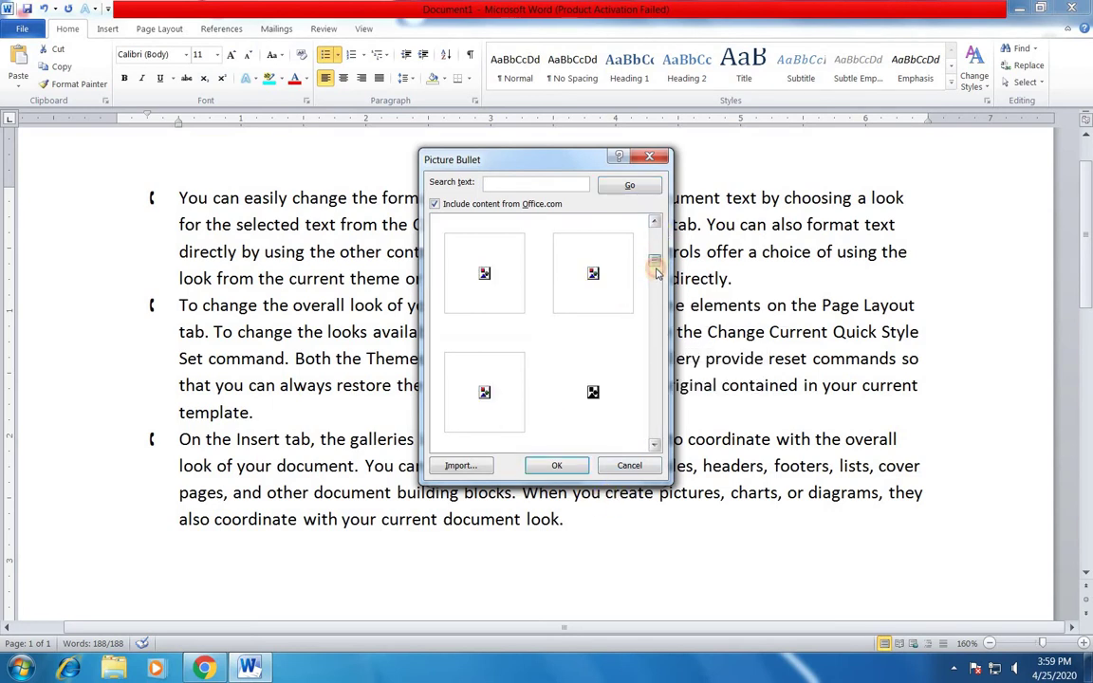
{"action": "left_click", "coordinate": [557, 465]}
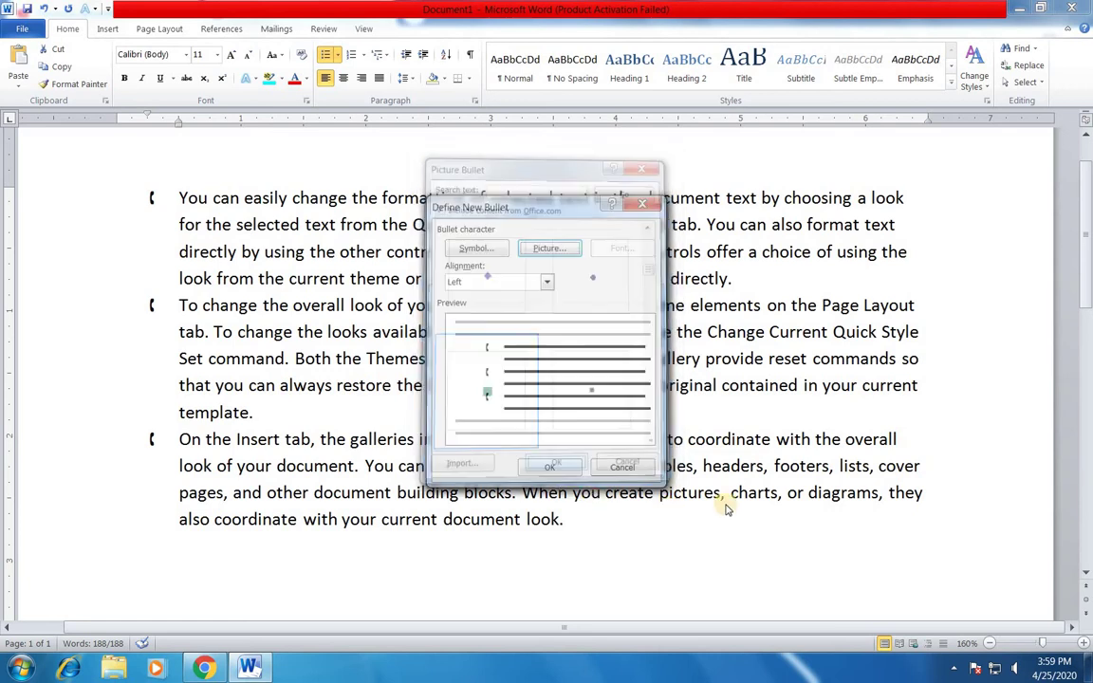
{"action": "left_click", "coordinate": [549, 467]}
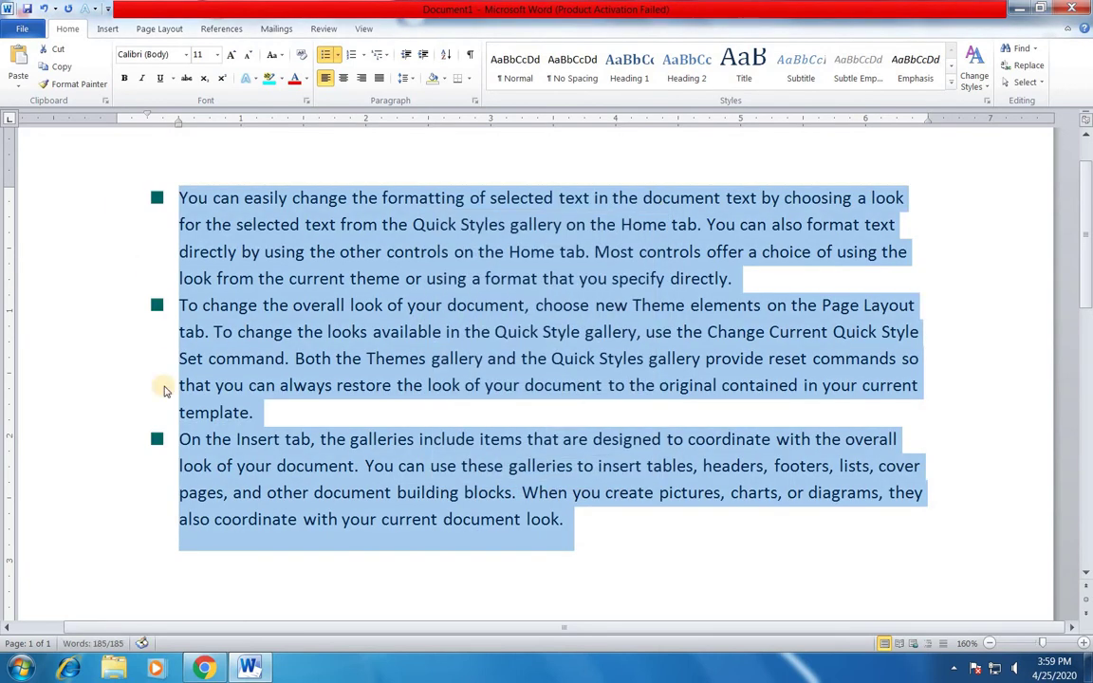
Reselect all three bulleted paragraphs and bring up the Numbering Library.
{"action": "left_click", "coordinate": [580, 533]}
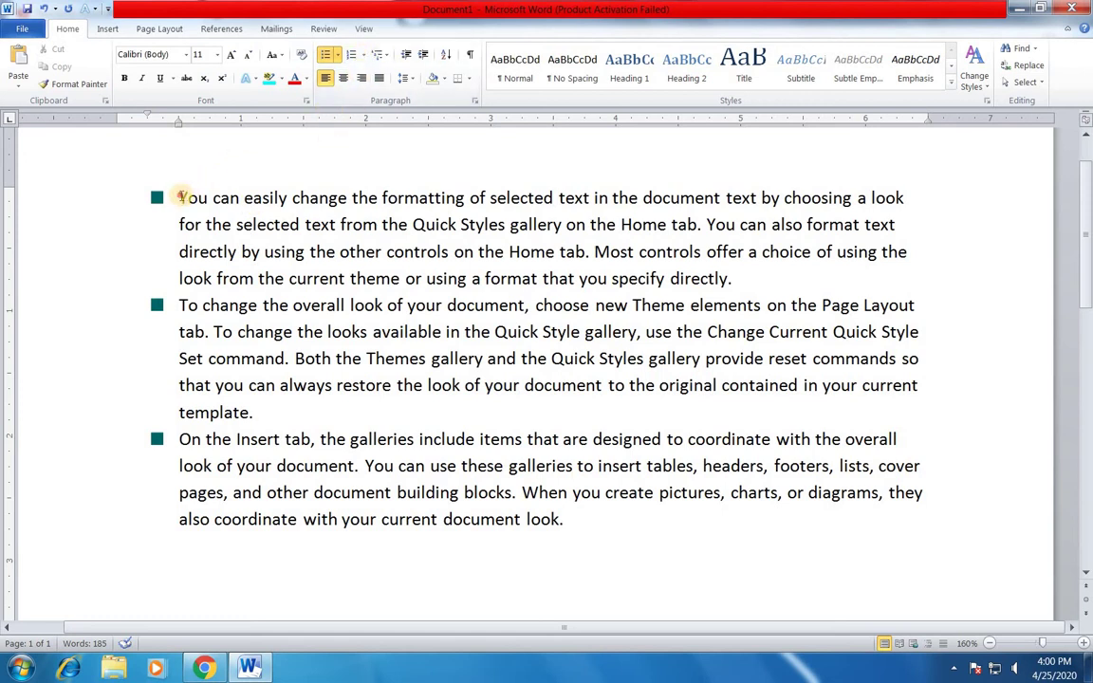
{"action": "left_click_drag", "start_coordinate": [180, 197], "coordinate": [570, 536]}
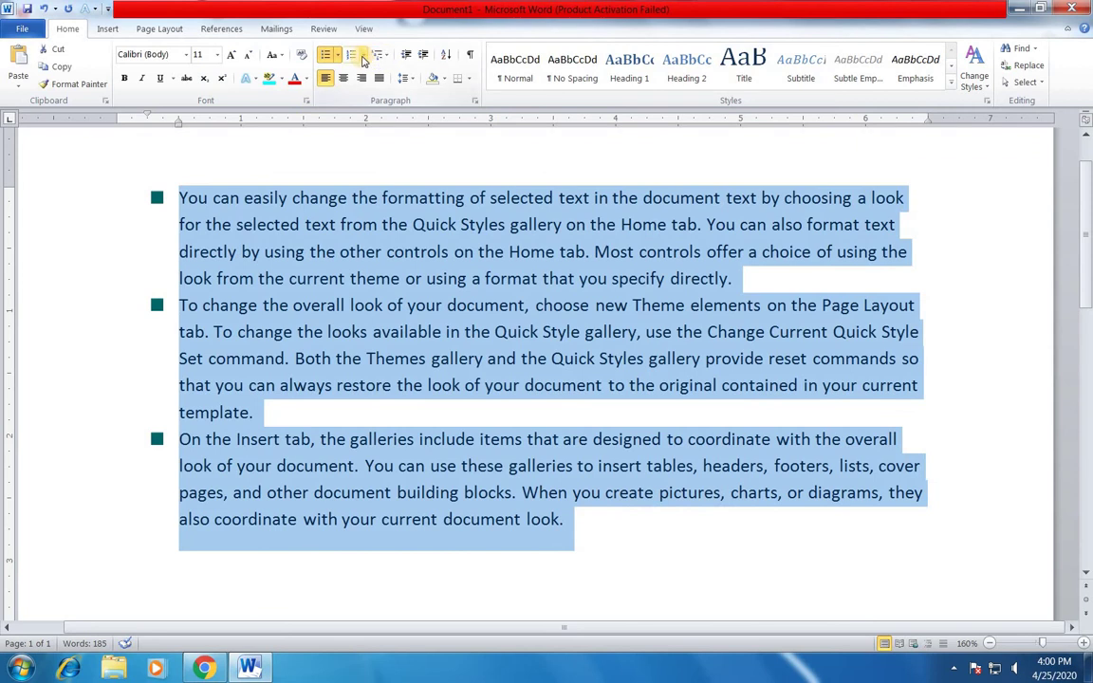
{"action": "left_click", "coordinate": [363, 60]}
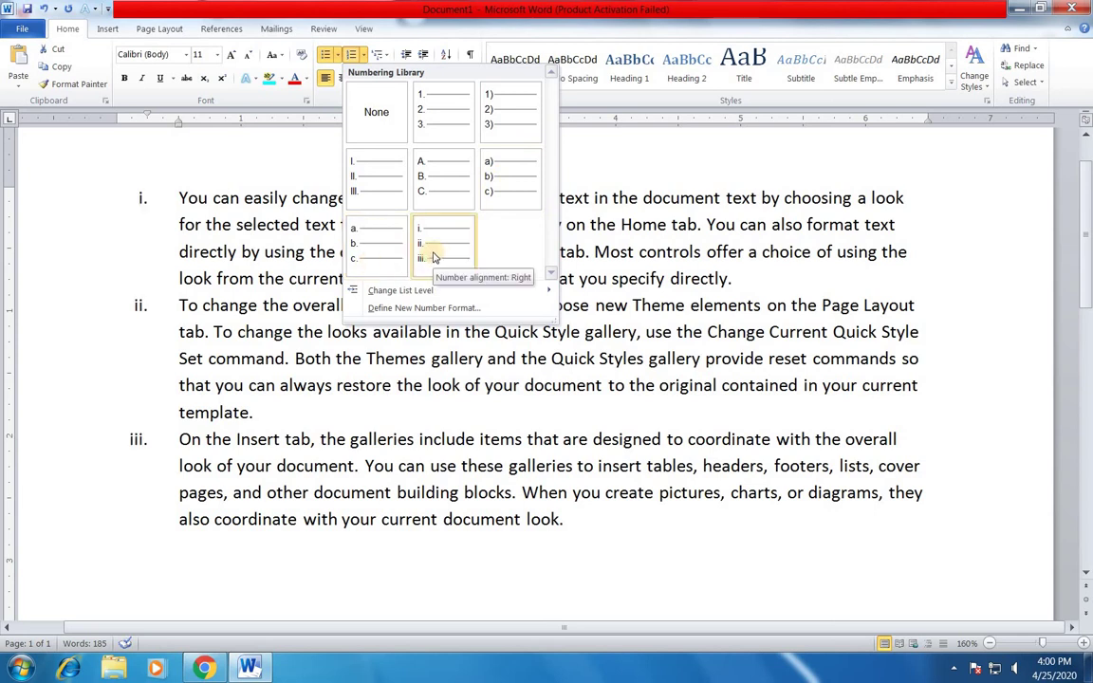
Apply the 1., 2., 3. numbering format to the three paragraphs.
{"action": "left_click", "coordinate": [448, 106]}
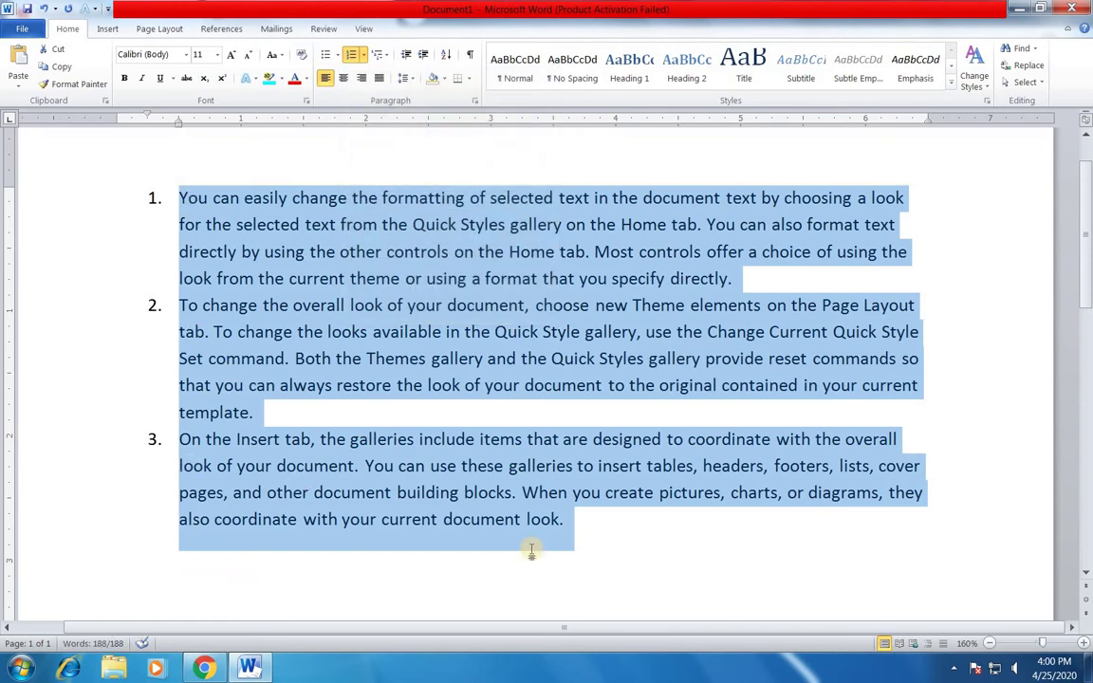
{"action": "left_click", "coordinate": [363, 59]}
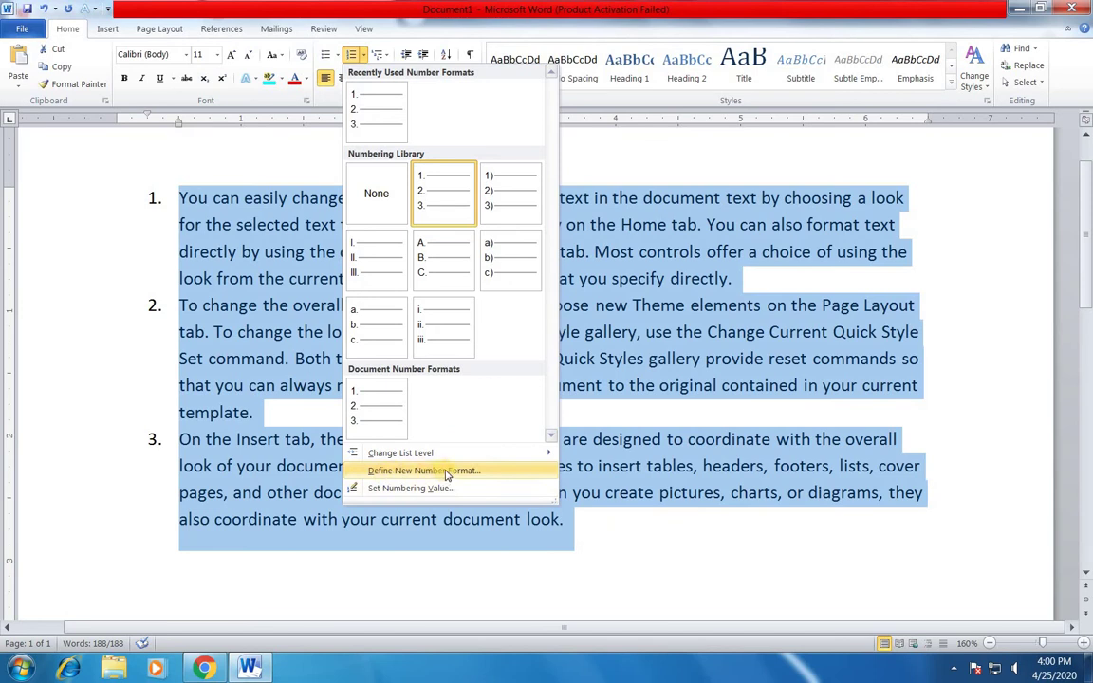
Start a new number format in the One, Two, Three style and go to its font settings.
{"action": "left_click", "coordinate": [444, 470]}
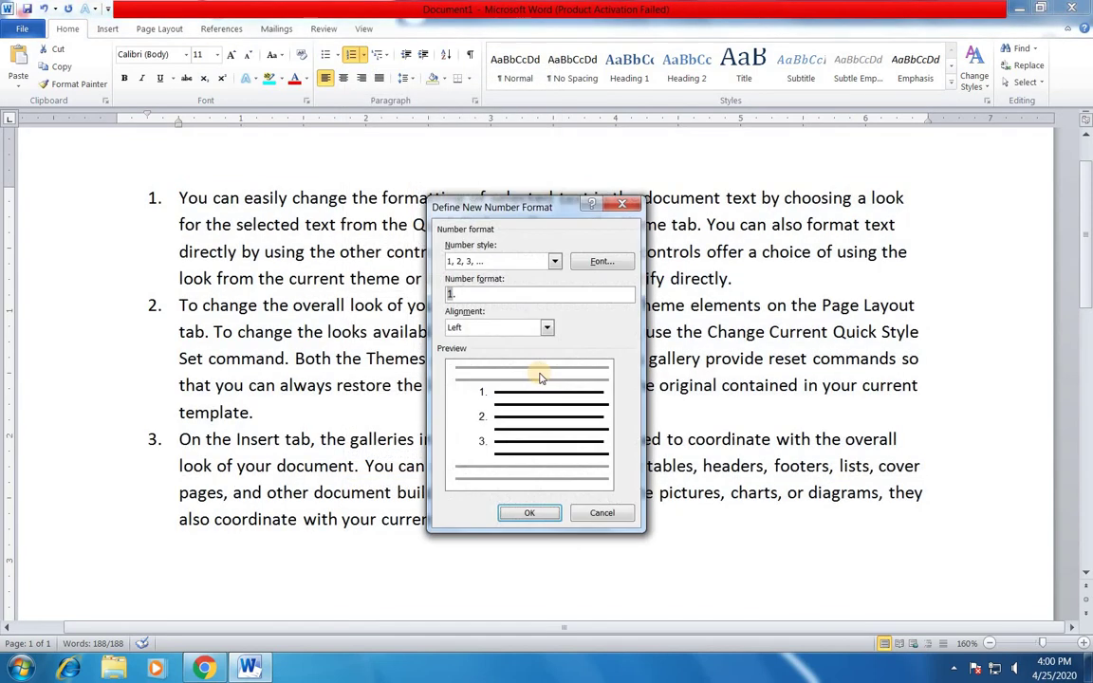
{"action": "left_click_drag", "start_coordinate": [513, 209], "coordinate": [470, 147]}
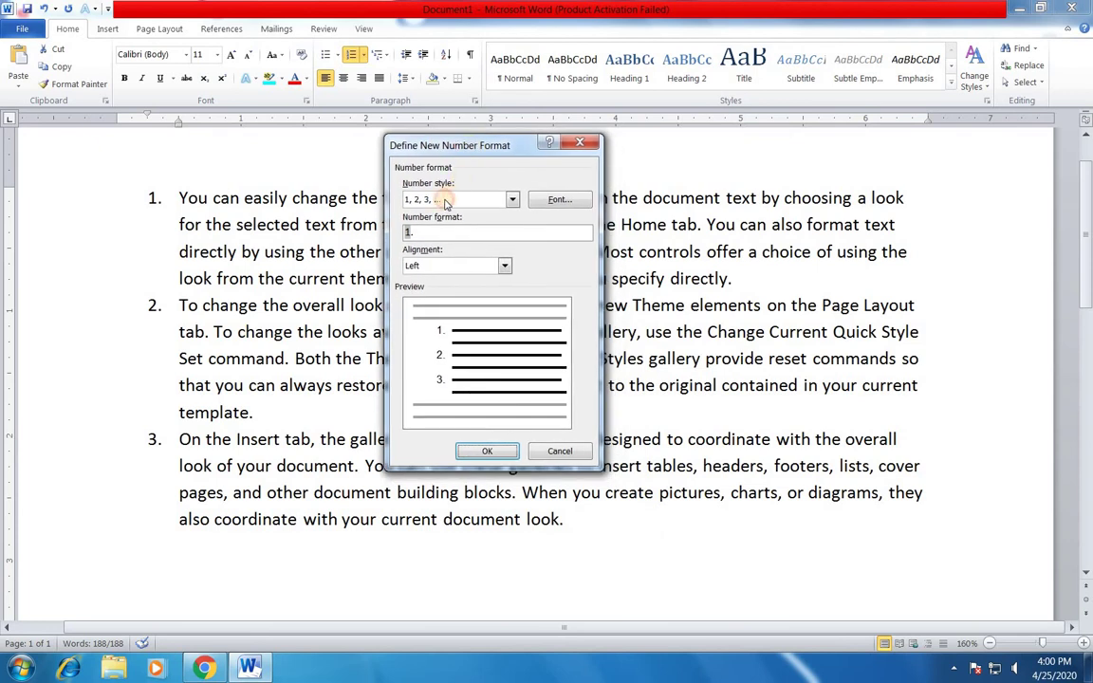
{"action": "left_click", "coordinate": [513, 200]}
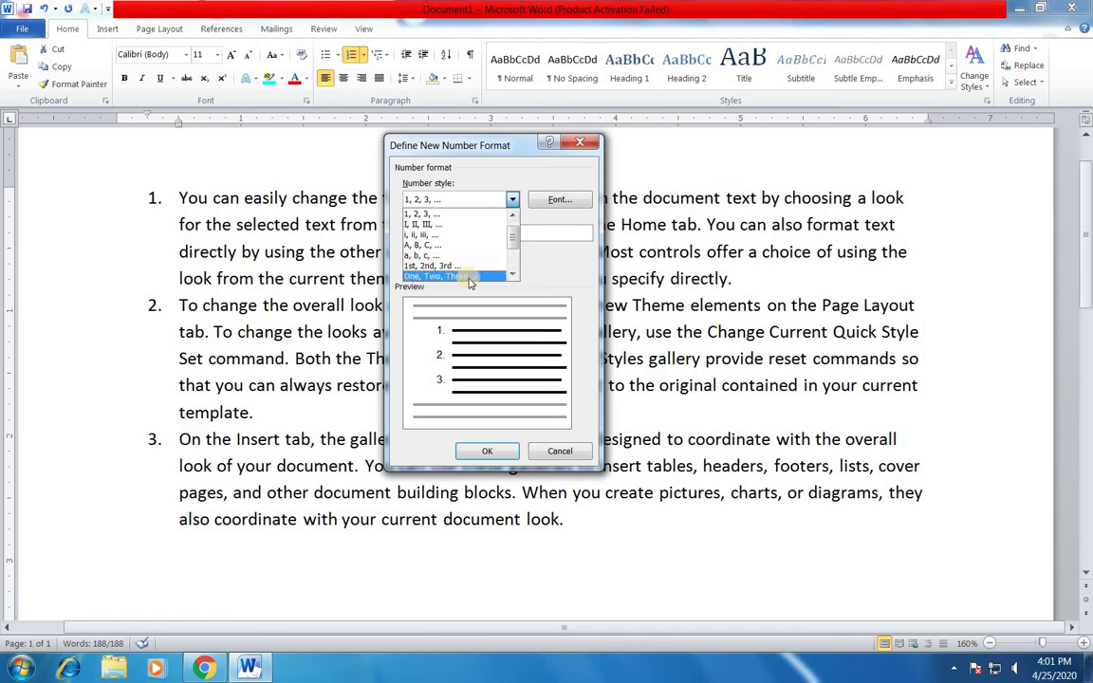
{"action": "left_click", "coordinate": [472, 277]}
{"action": "left_click", "coordinate": [513, 200]}
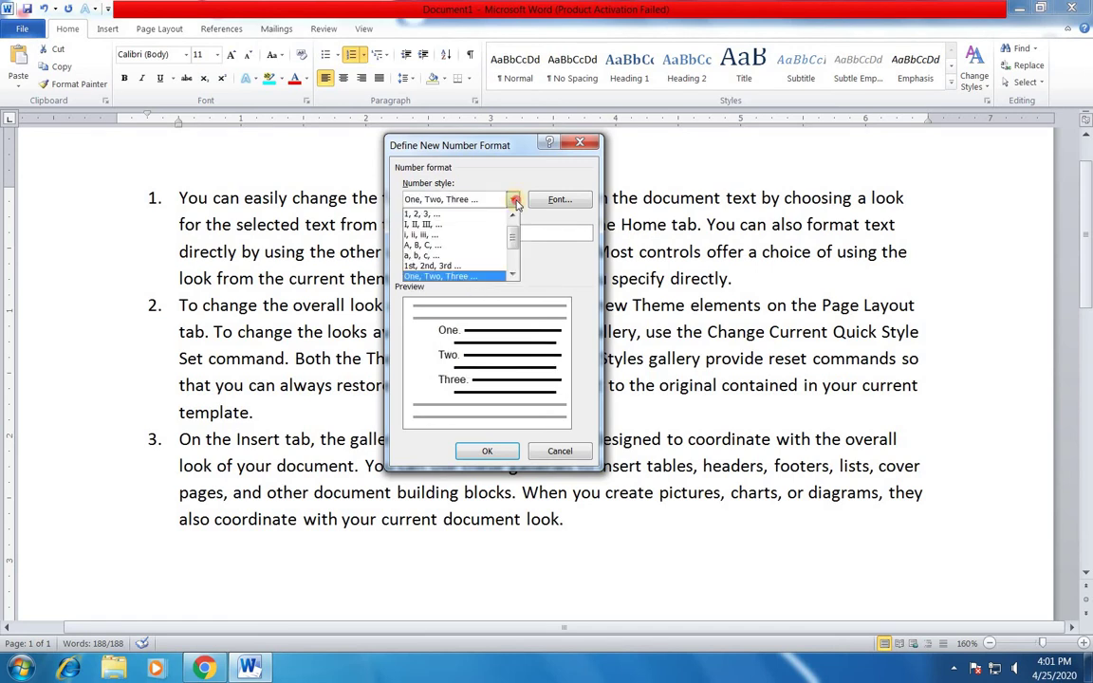
{"action": "left_click_drag", "start_coordinate": [512, 226], "coordinate": [515, 265]}
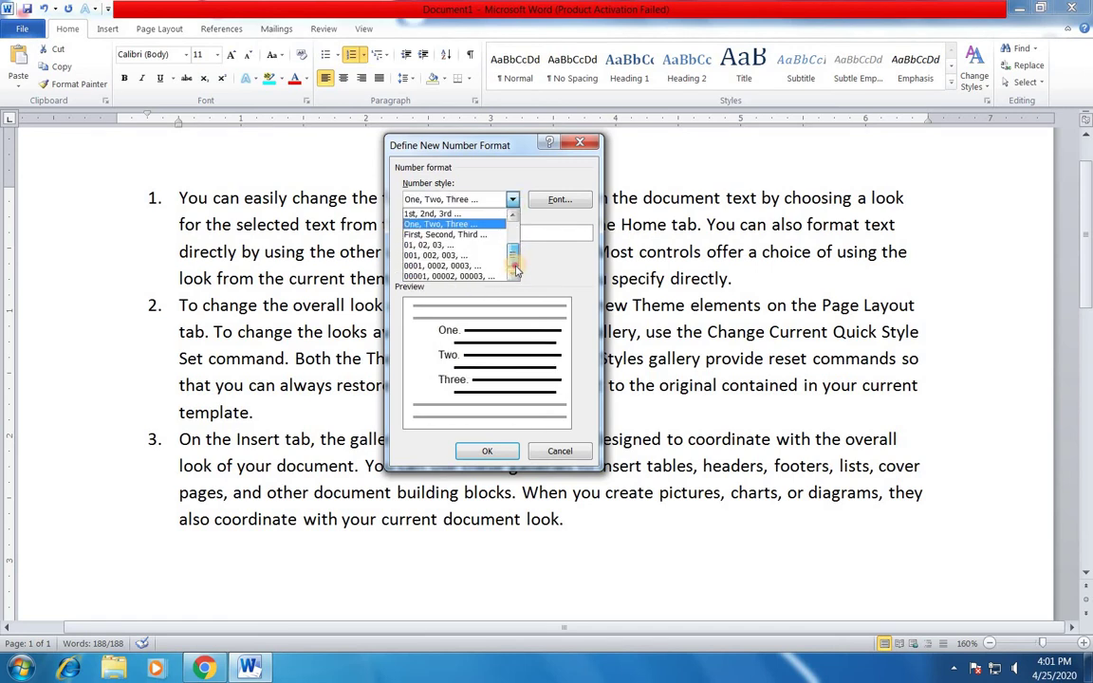
{"action": "left_click", "coordinate": [467, 225]}
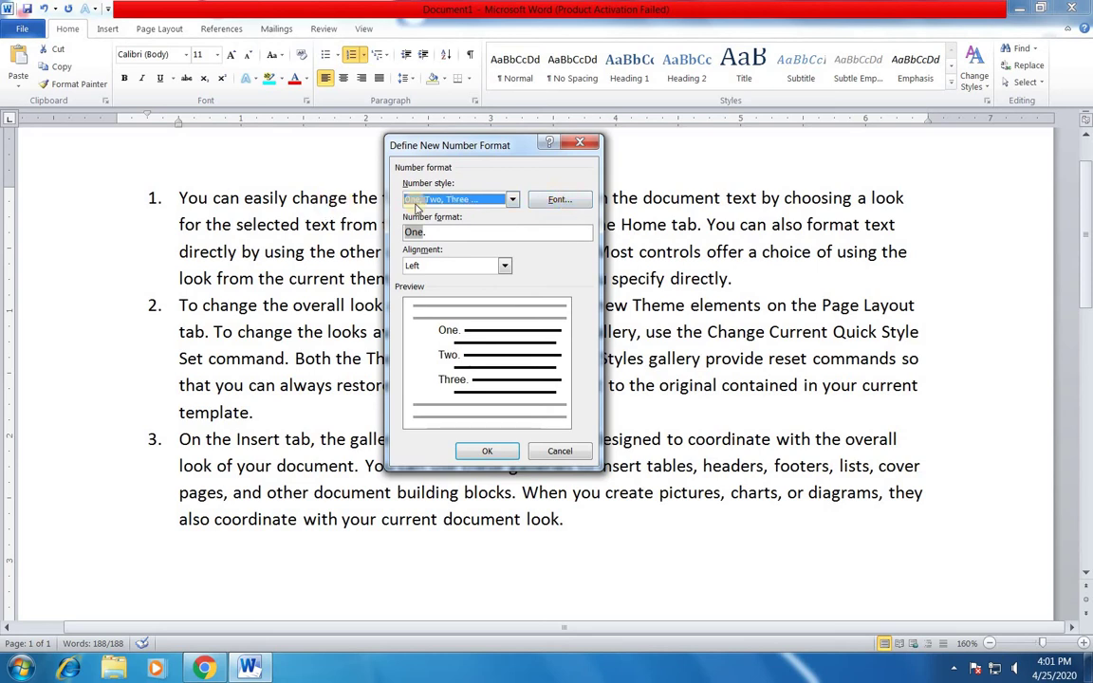
{"action": "left_click", "coordinate": [562, 201]}
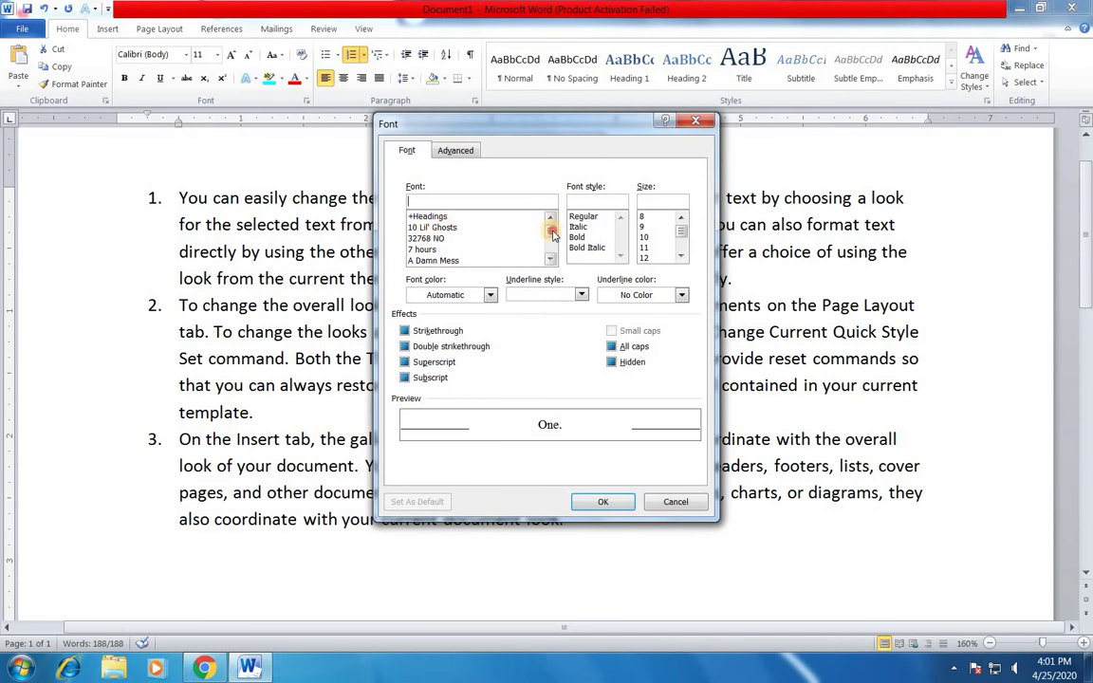
Scroll the font list and choose Aharoni for the list numbers.
{"action": "mouse_move", "coordinate": [550, 231]}
{"action": "left_mouse_down"}
{"action": "mouse_move", "coordinate": [547, 248]}
{"action": "mouse_move", "coordinate": [552, 225]}
{"action": "left_mouse_up"}
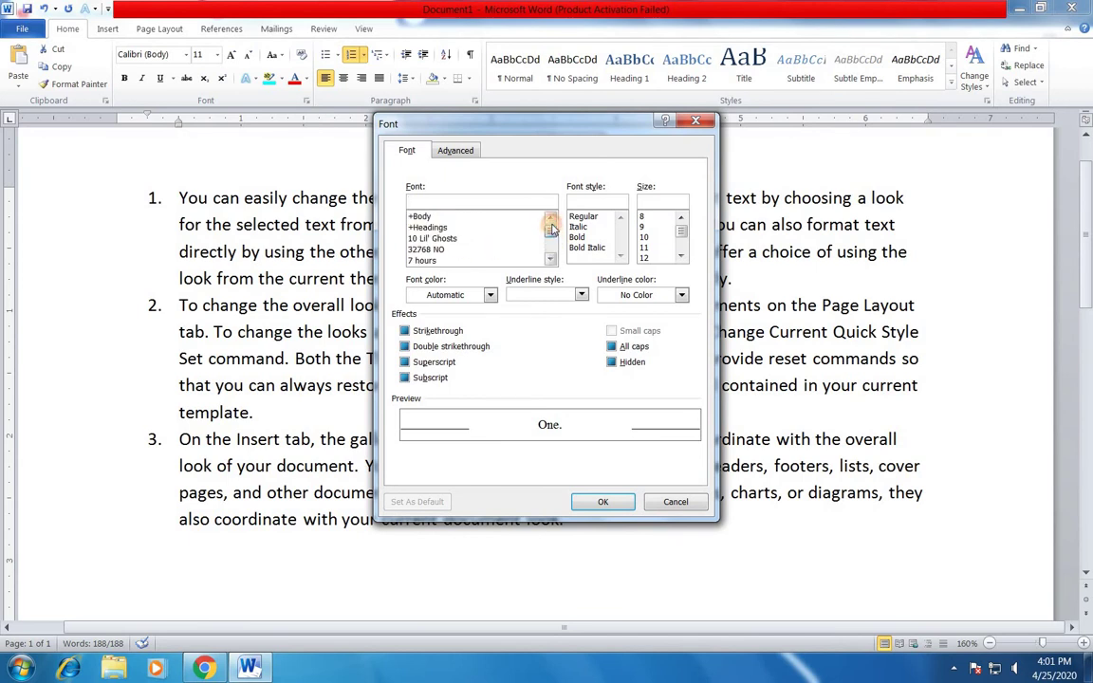
{"action": "left_click", "coordinate": [552, 259]}
{"action": "left_click", "coordinate": [552, 259]}
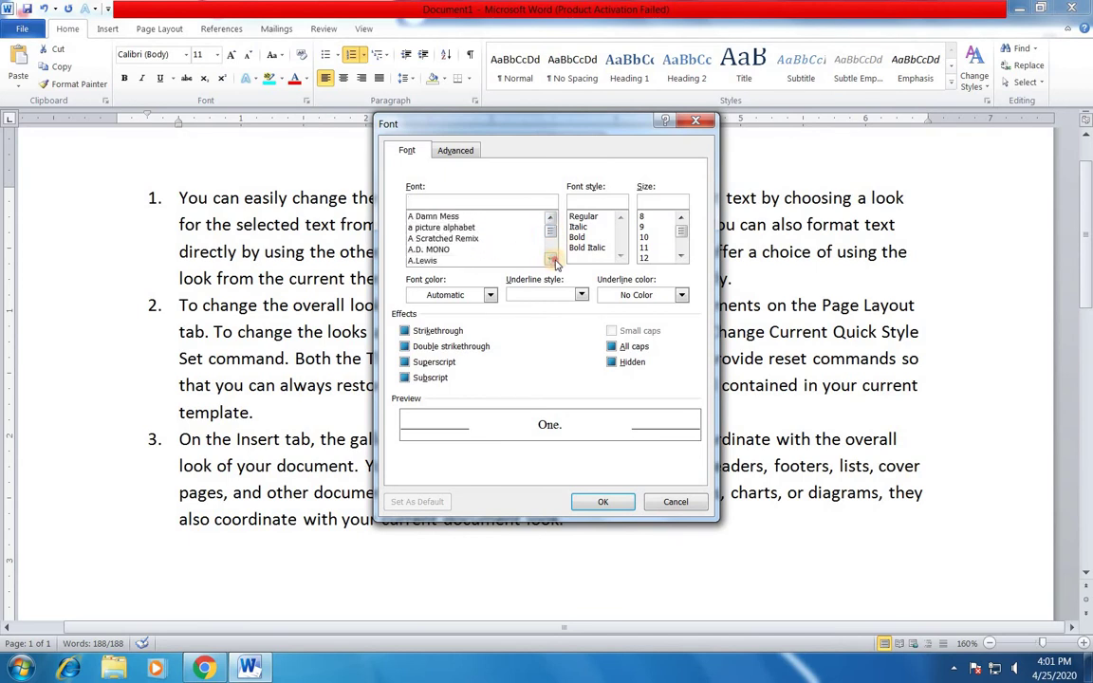
{"action": "left_click", "coordinate": [552, 259]}
{"action": "left_click", "coordinate": [553, 259]}
{"action": "left_click", "coordinate": [552, 259]}
{"action": "left_click", "coordinate": [552, 259]}
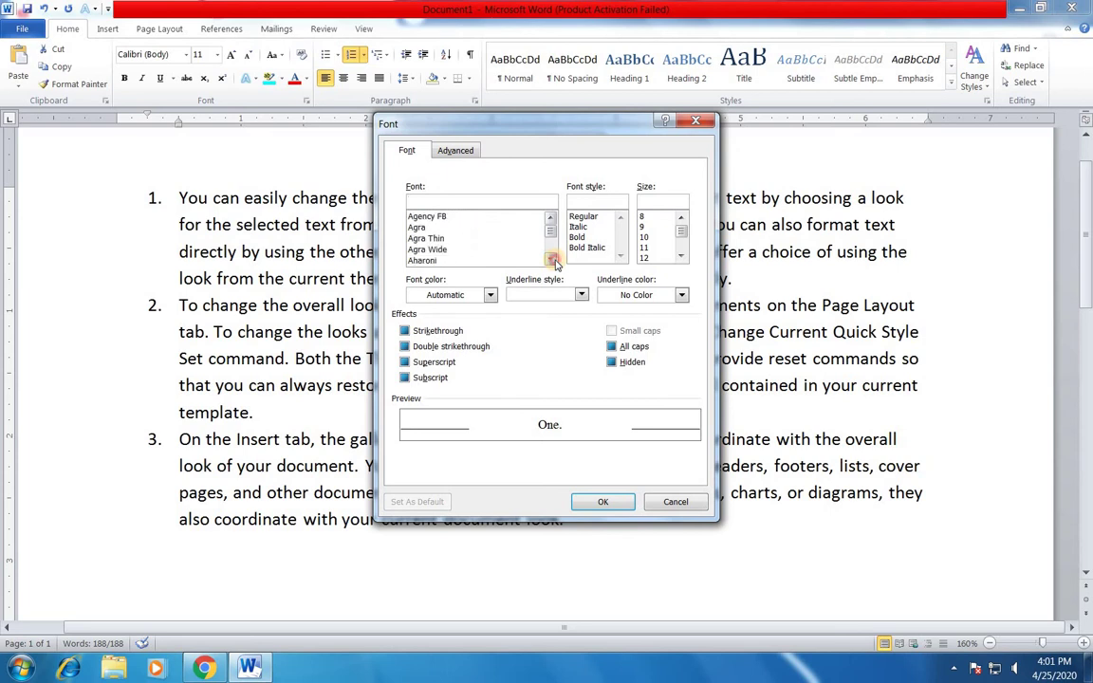
{"action": "left_click", "coordinate": [552, 259]}
{"action": "left_click", "coordinate": [552, 259]}
{"action": "left_click", "coordinate": [424, 217]}
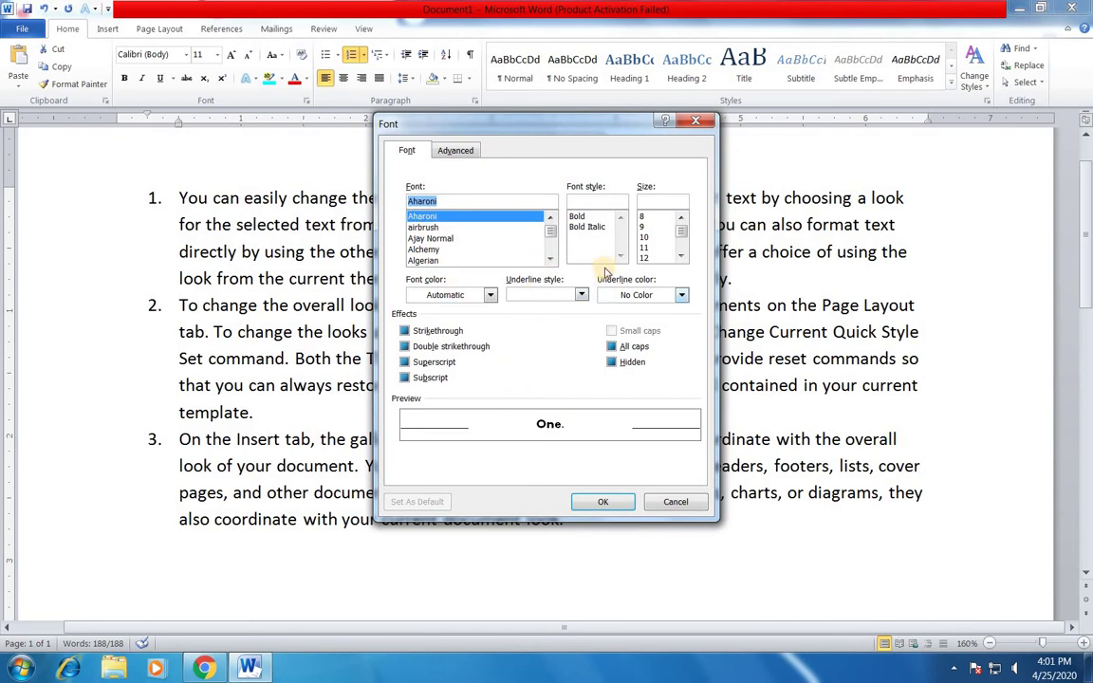
Make the numbers bold, size 10, and red.
{"action": "left_click", "coordinate": [579, 217]}
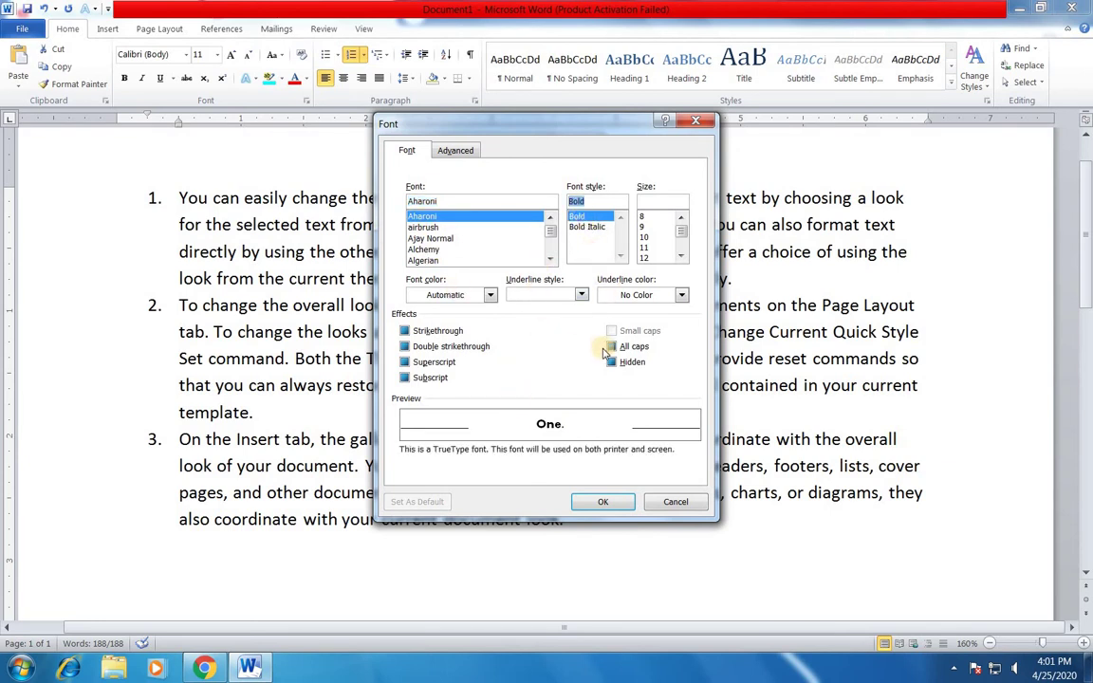
{"action": "left_click", "coordinate": [645, 236]}
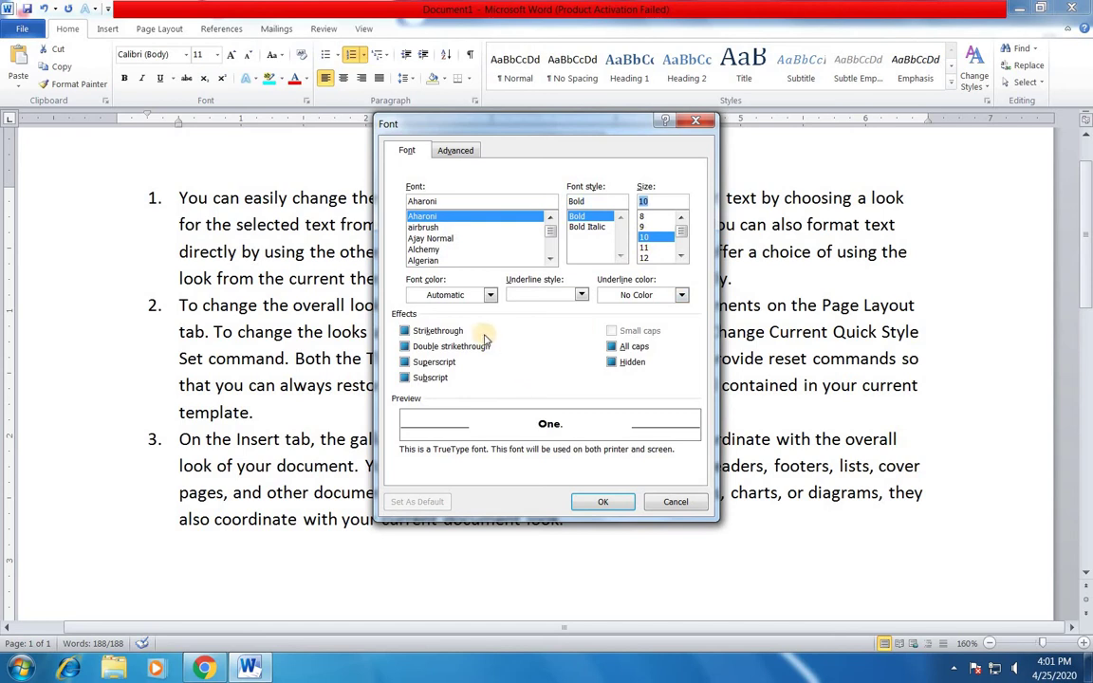
{"action": "left_click", "coordinate": [489, 294]}
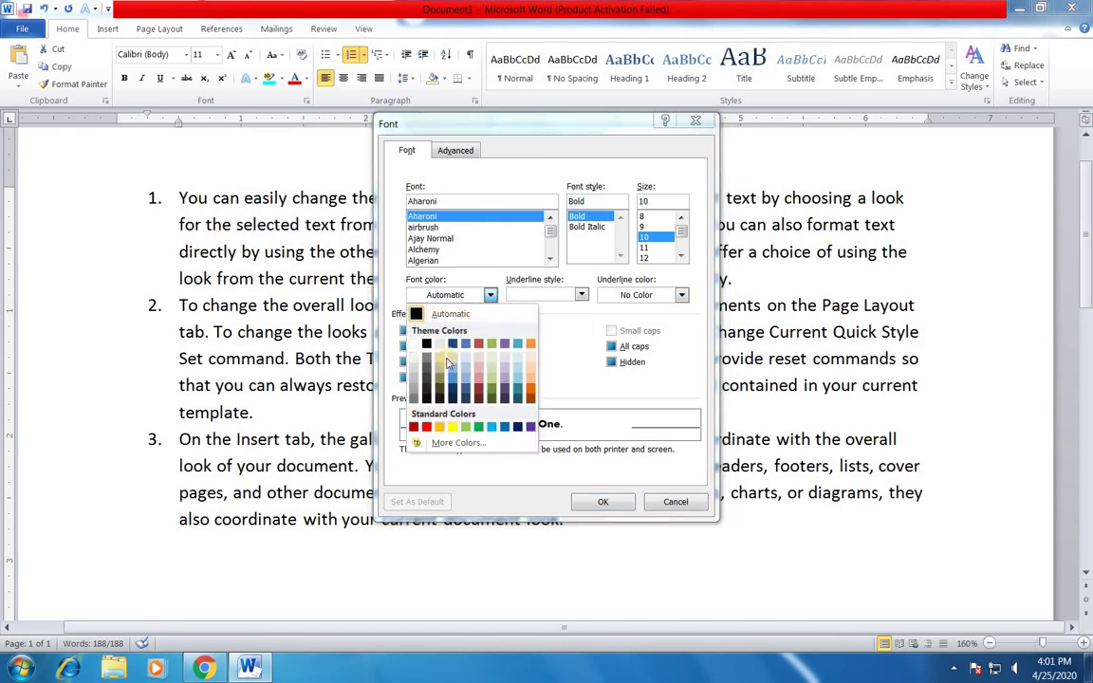
{"action": "left_click", "coordinate": [427, 427]}
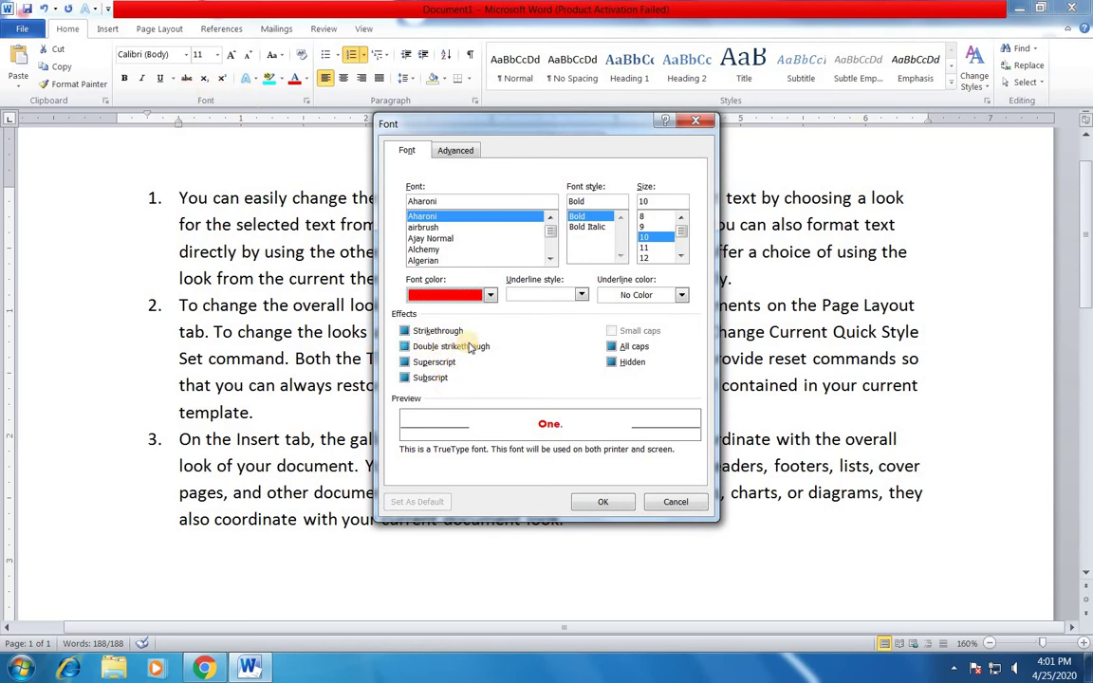
Clear the trial double strikethrough and All caps effects, then accept the red bold Aharoni font.
{"action": "left_click", "coordinate": [404, 347]}
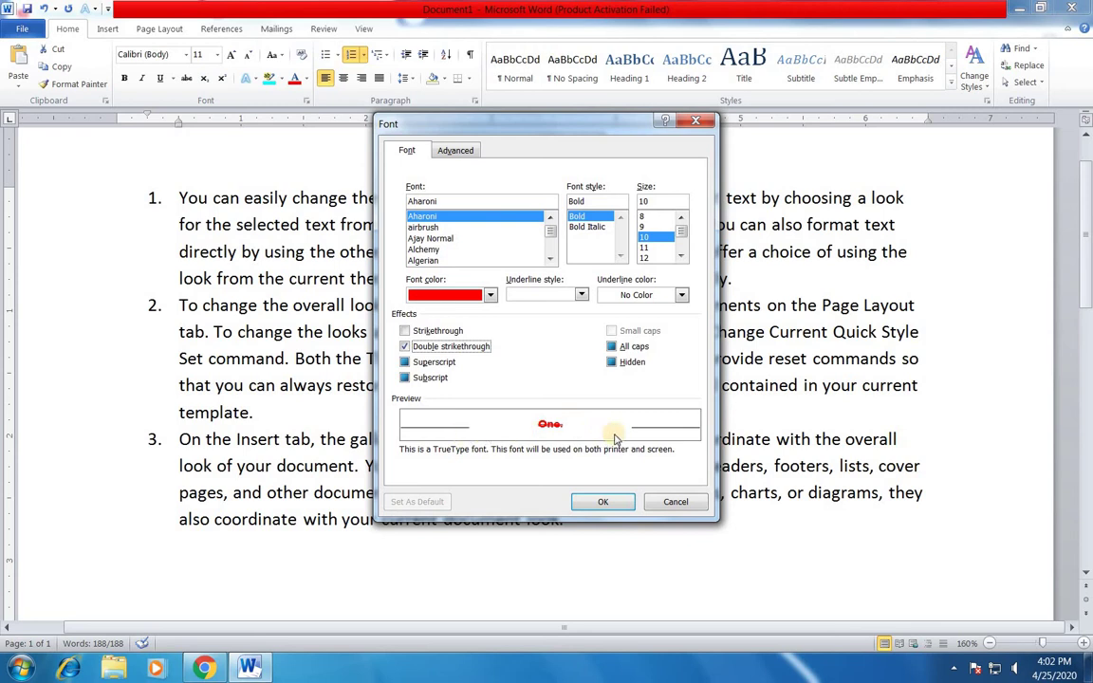
{"action": "left_click", "coordinate": [405, 331]}
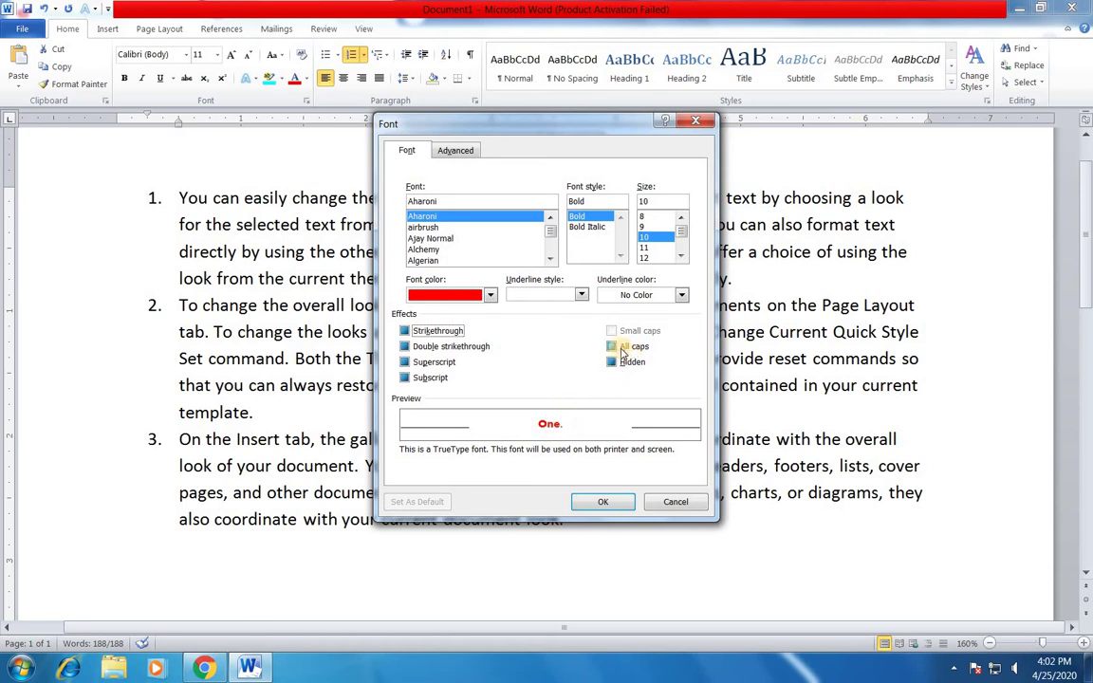
{"action": "left_click", "coordinate": [612, 348]}
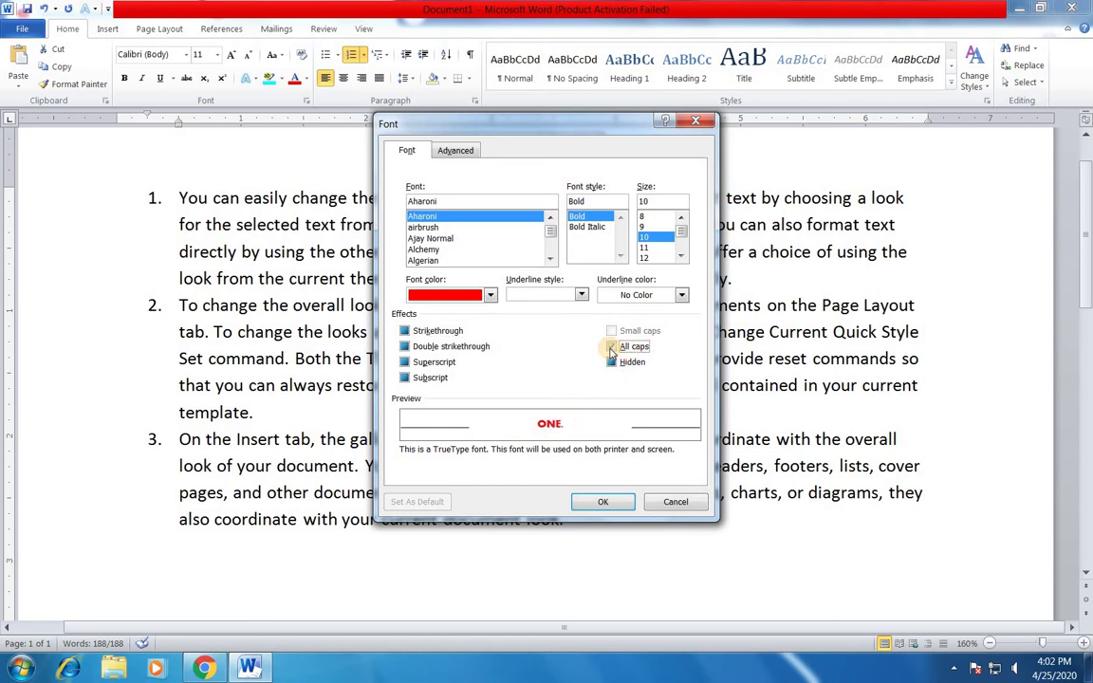
{"action": "left_click", "coordinate": [612, 347]}
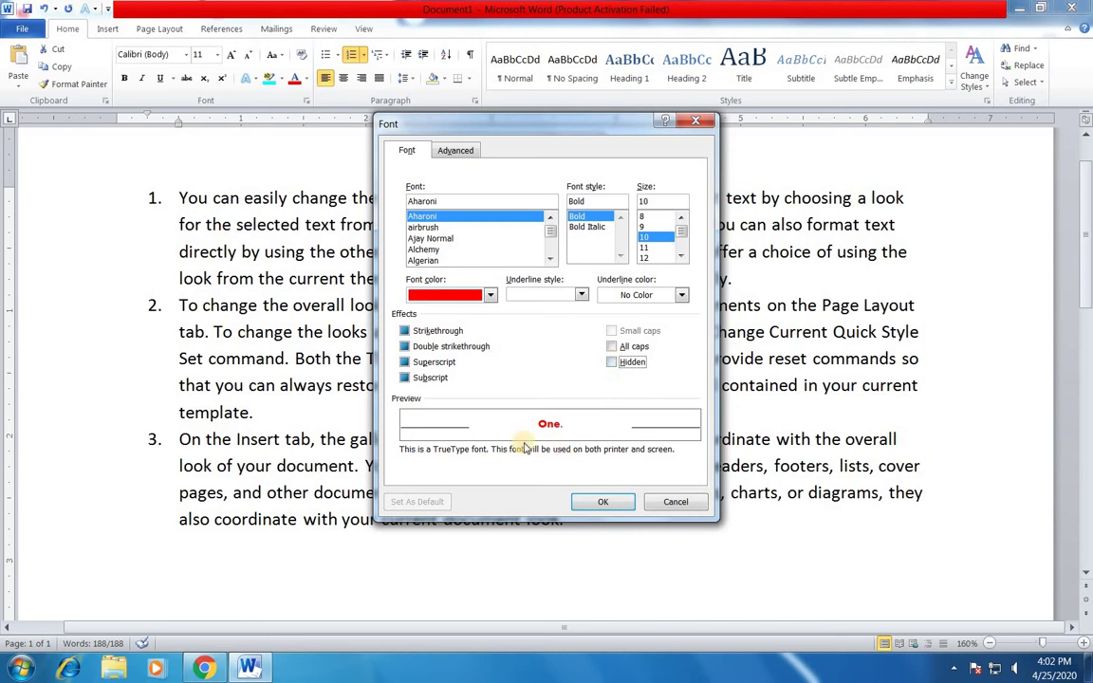
{"action": "left_click", "coordinate": [613, 346]}
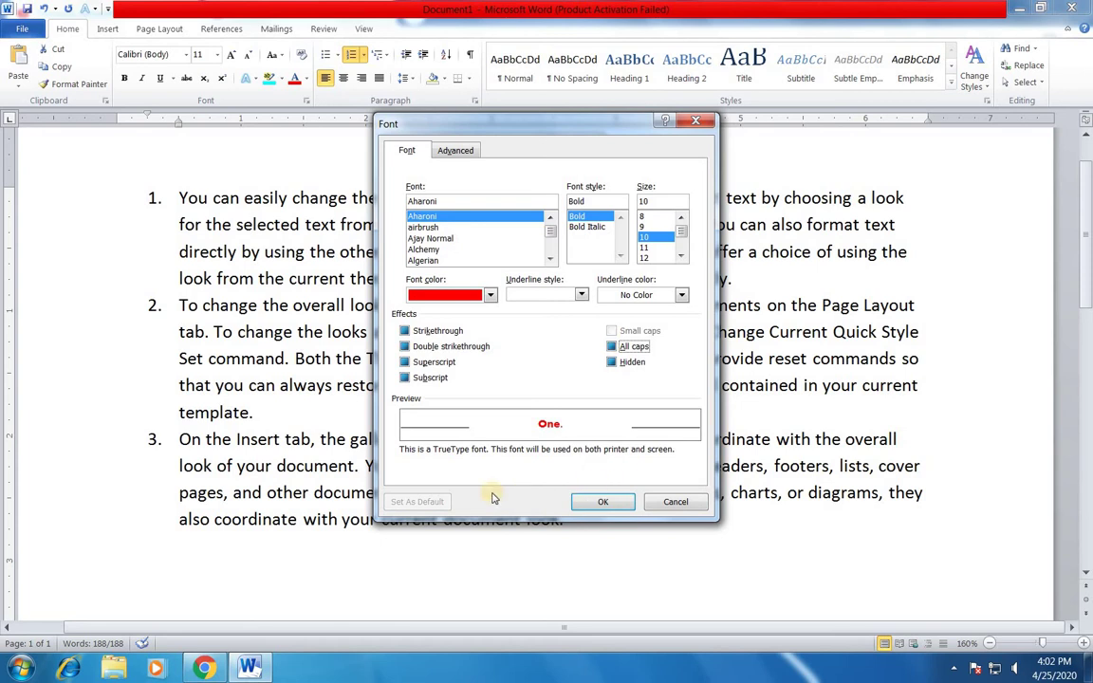
{"action": "left_click", "coordinate": [603, 504]}
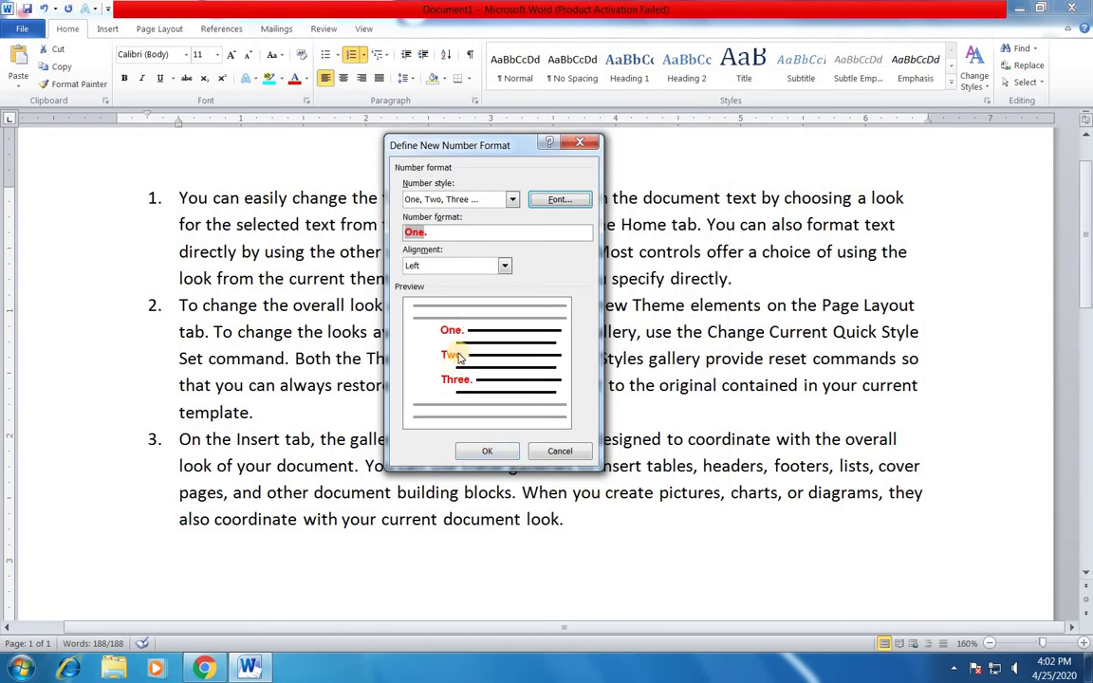
Apply the red bold One., Two., Three. number format and deselect the text.
{"action": "left_click", "coordinate": [492, 452]}
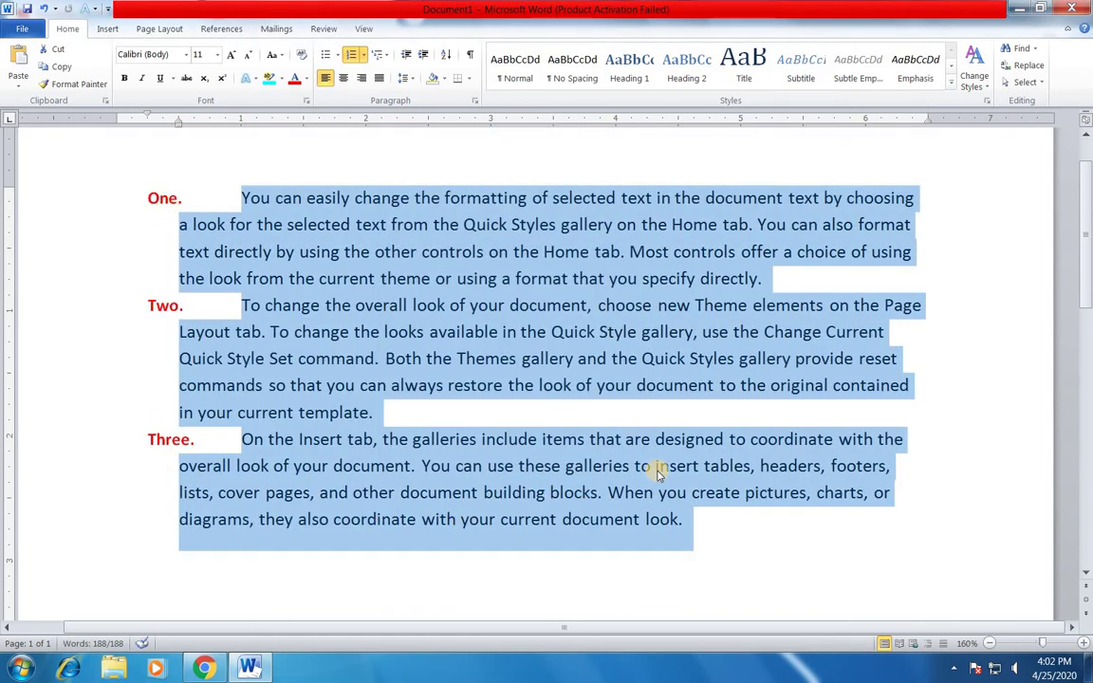
{"action": "left_click", "coordinate": [241, 196]}
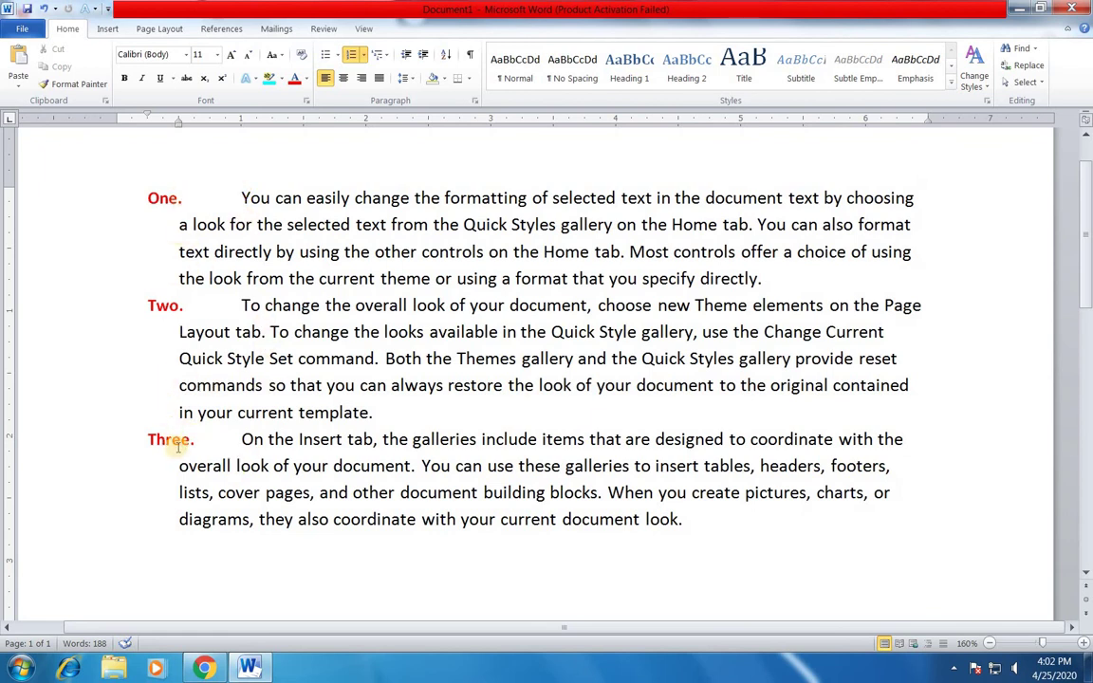
{"action": "left_click_drag", "start_coordinate": [243, 197], "coordinate": [773, 277]}
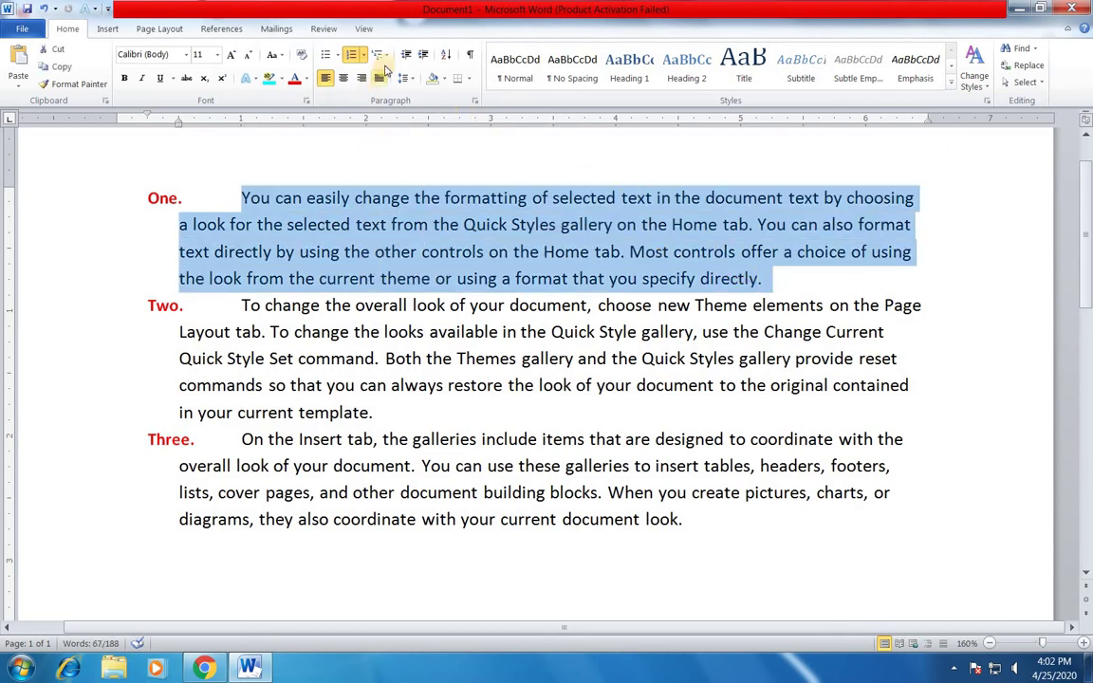
{"action": "left_click", "coordinate": [389, 407]}
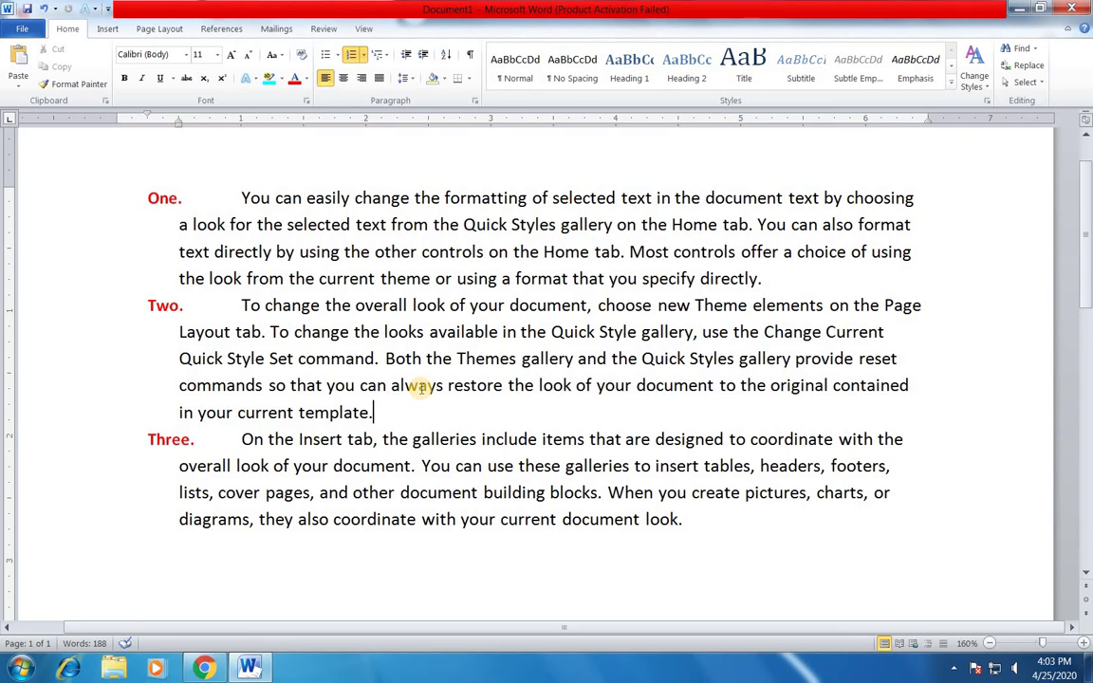
Add an empty unnumbered line below the three numbered paragraphs and open the Multilevel List gallery.
{"action": "left_click", "coordinate": [718, 532]}
{"action": "key", "text": "Return"}
{"action": "key", "text": "Return"}
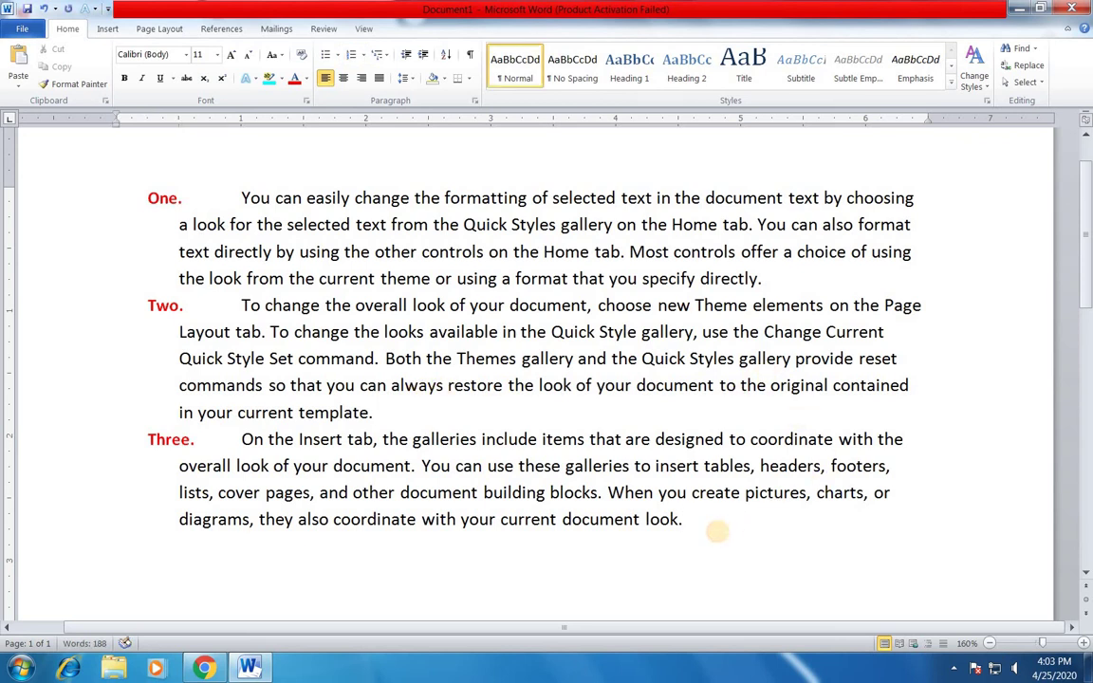
{"action": "left_click", "coordinate": [716, 532]}
{"action": "scroll", "coordinate": [776, 608], "scroll_direction": "down", "scroll_amount": 2}
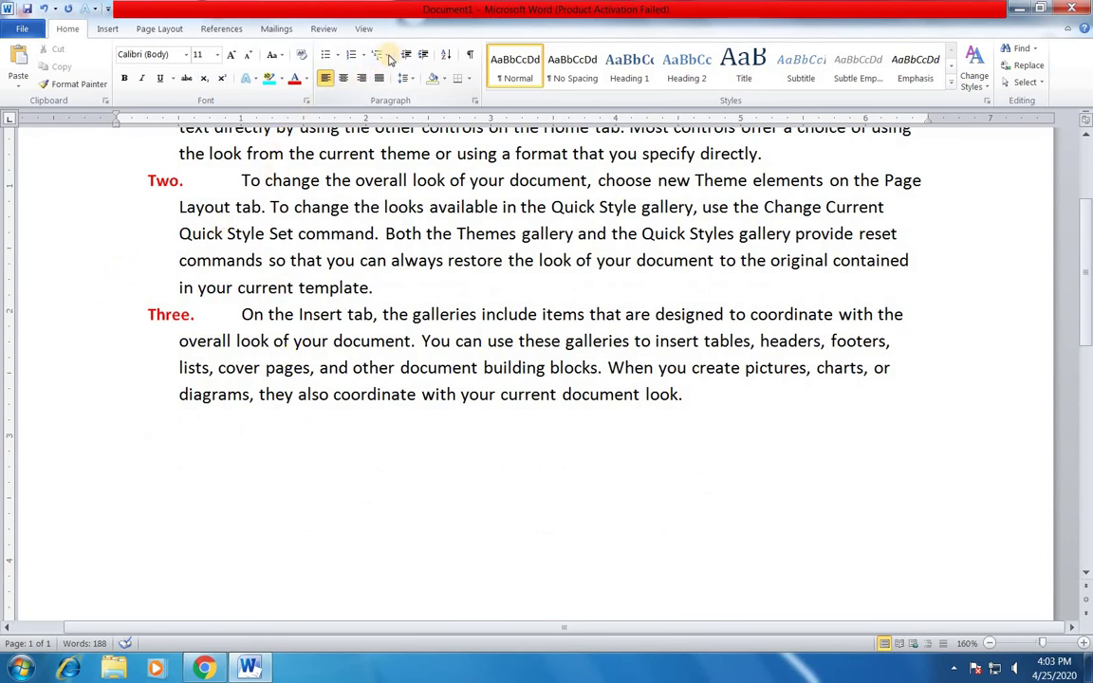
{"action": "left_click", "coordinate": [379, 55]}
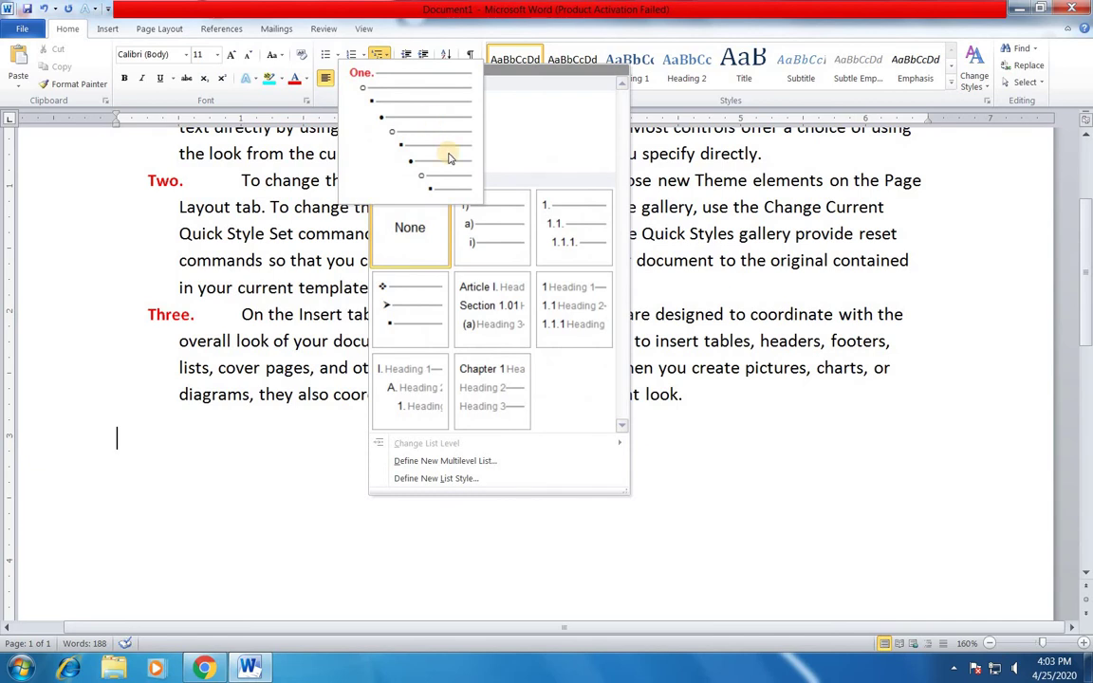
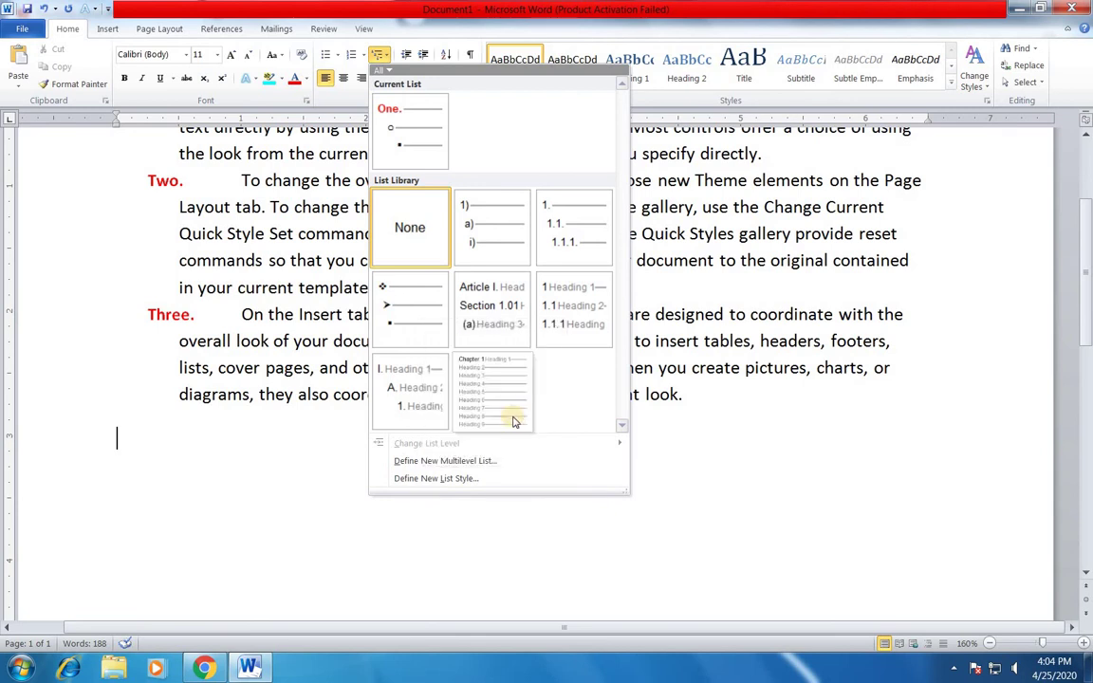
Apply the 1) a) i) numbered list and enter 'How many types of software?' as question 1.
{"action": "left_click", "coordinate": [493, 241]}
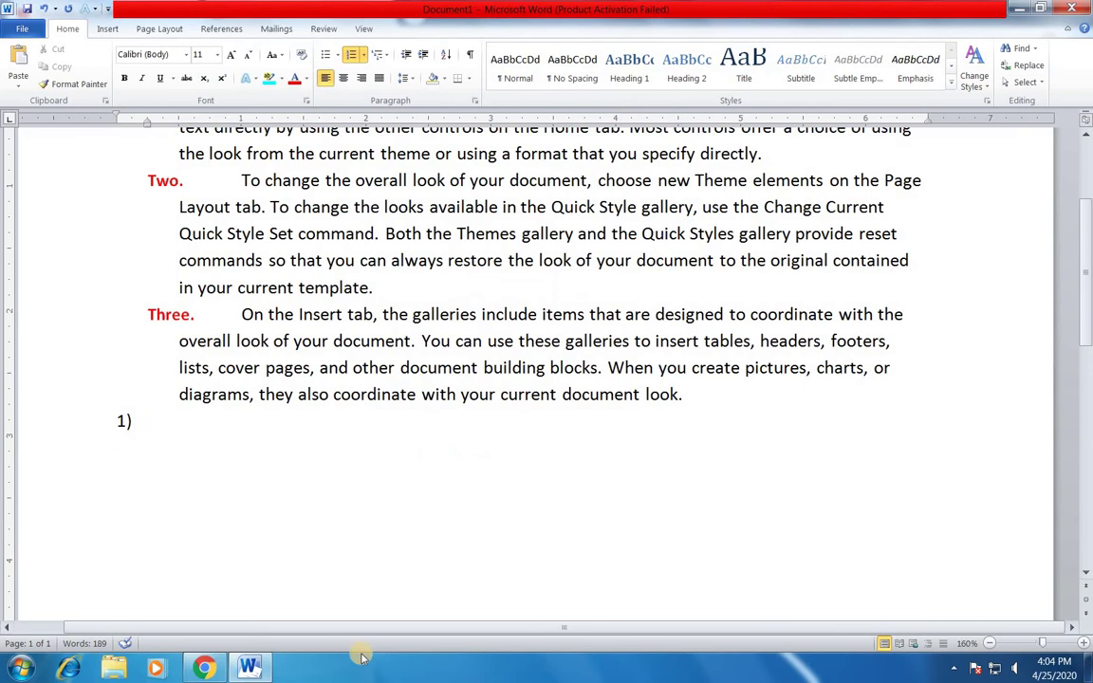
{"action": "type", "text": "h"}
{"action": "type", "text": "ow man"}
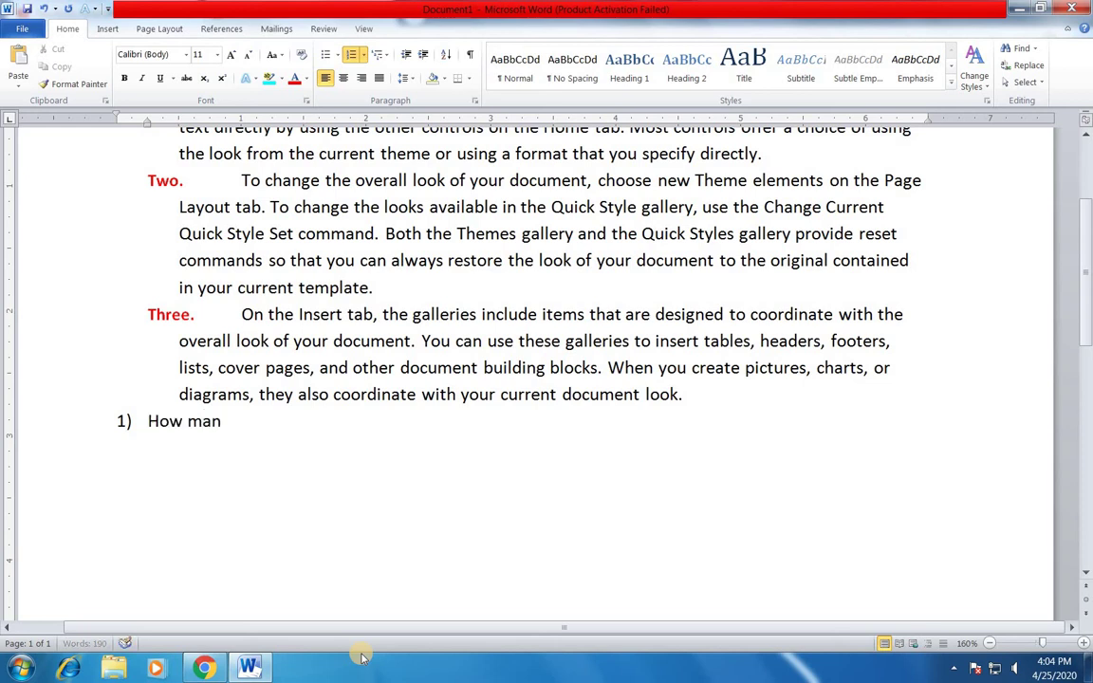
{"action": "type", "text": "y types o"}
{"action": "type", "text": "f "}
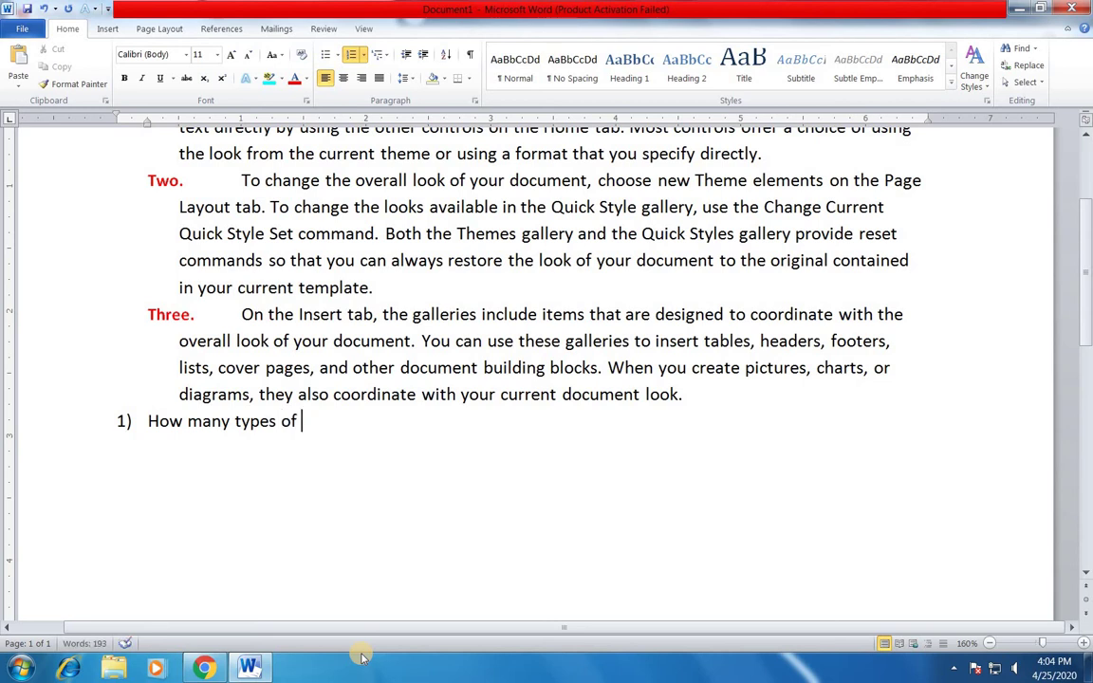
{"action": "type", "text": "softw"}
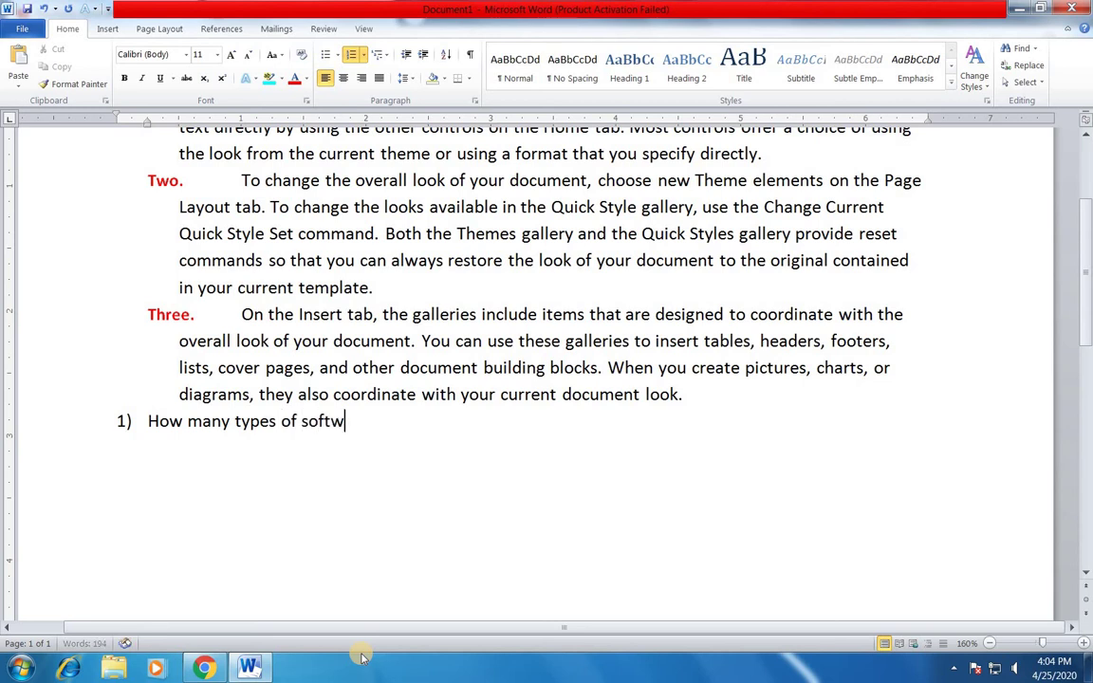
{"action": "type", "text": "are"}
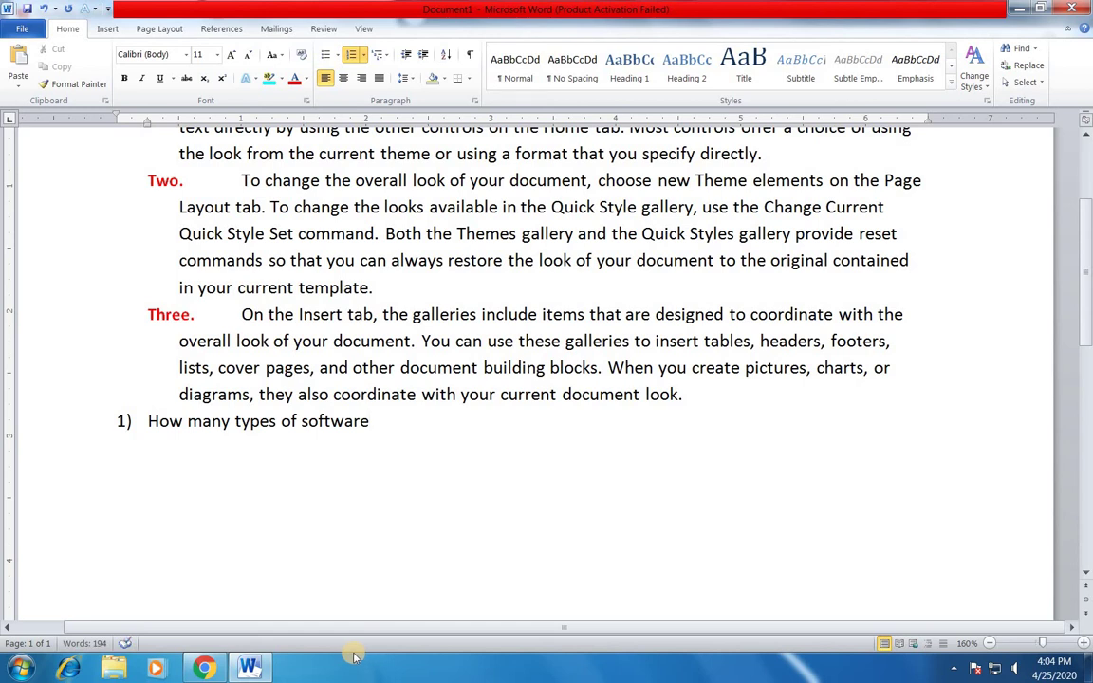
{"action": "type", "text": "?"}
{"action": "key", "text": "Return"}
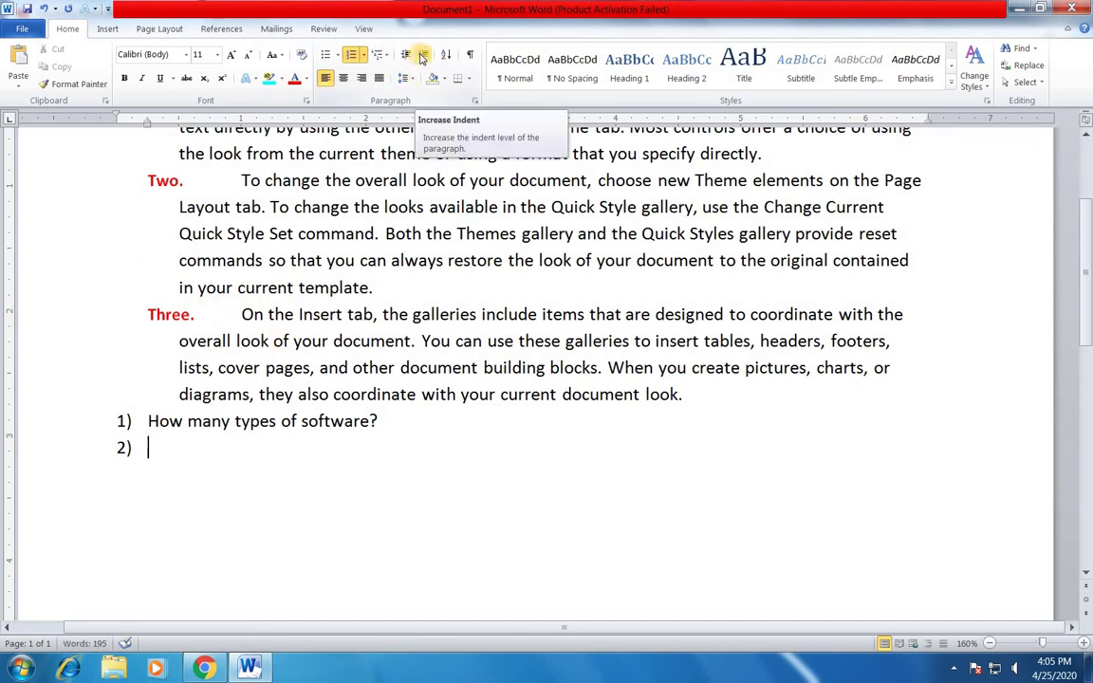
Remove the empty sub-item and start a lettered answer line under question 1.
{"action": "left_click", "coordinate": [423, 57]}
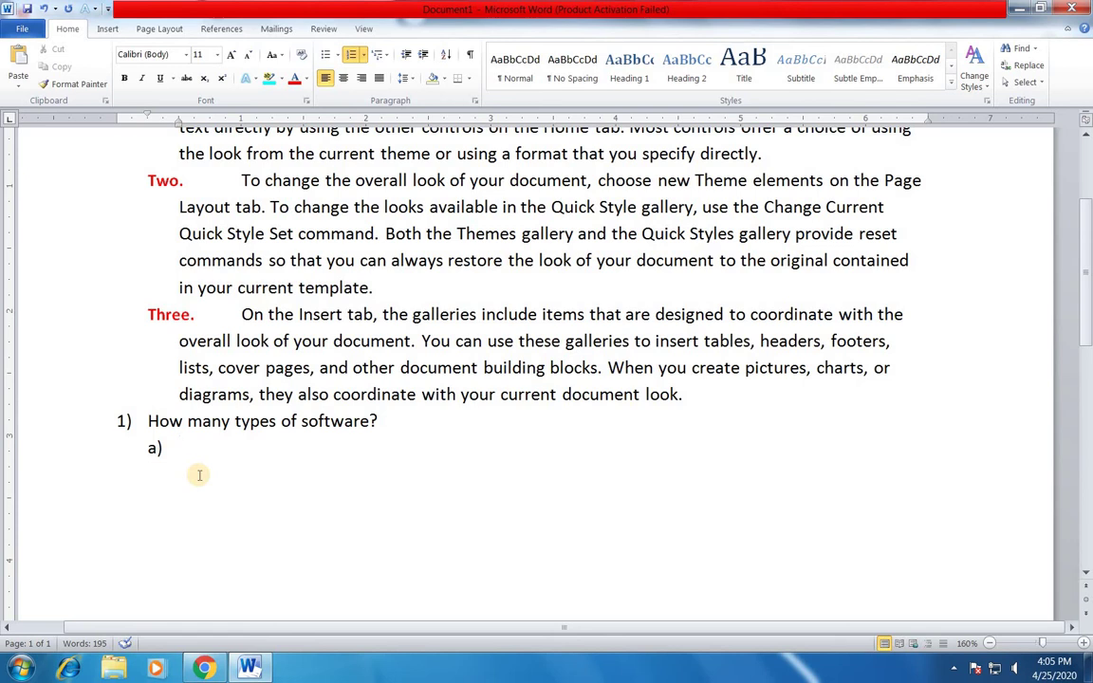
{"action": "key", "text": "BackSpace"}
{"action": "key", "text": "BackSpace"}
{"action": "key", "text": "BackSpace"}
{"action": "key", "text": "Return"}
{"action": "key", "text": "Tab"}
Enter answer options 4, 5, 2, 3 and None, then return to level 1 for question 2.
{"action": "type", "text": "4"}
{"action": "key", "text": "Return"}
{"action": "type", "text": "5"}
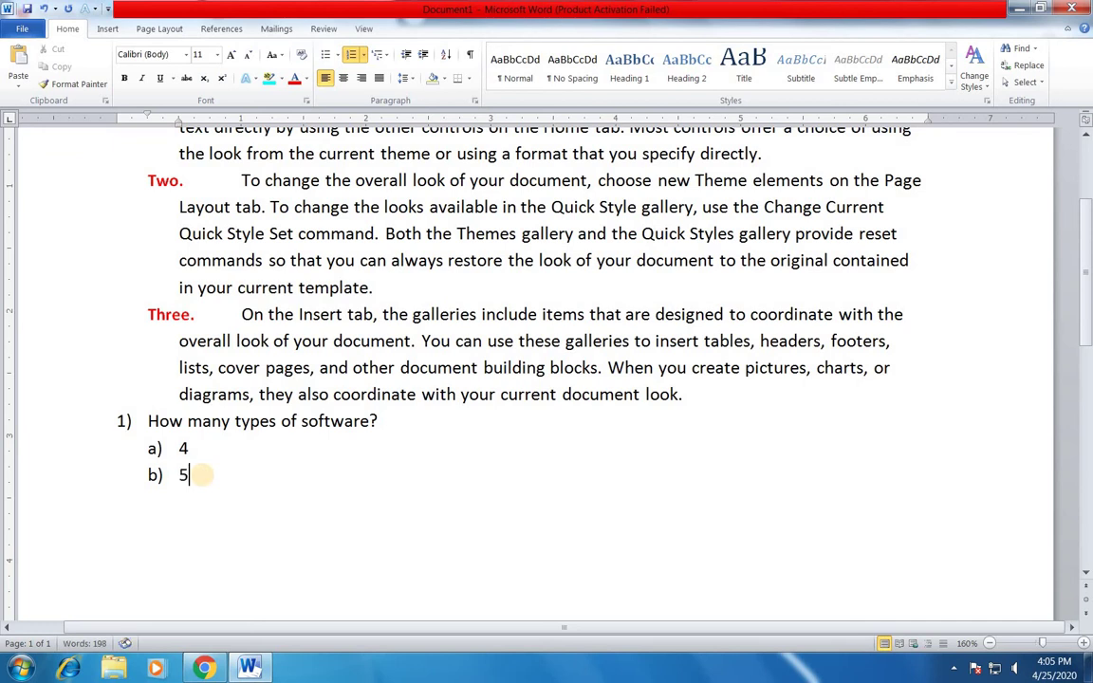
{"action": "key", "text": "Return"}
{"action": "type", "text": "2"}
{"action": "key", "text": "Return"}
{"action": "type", "text": "3"}
{"action": "key", "text": "Return"}
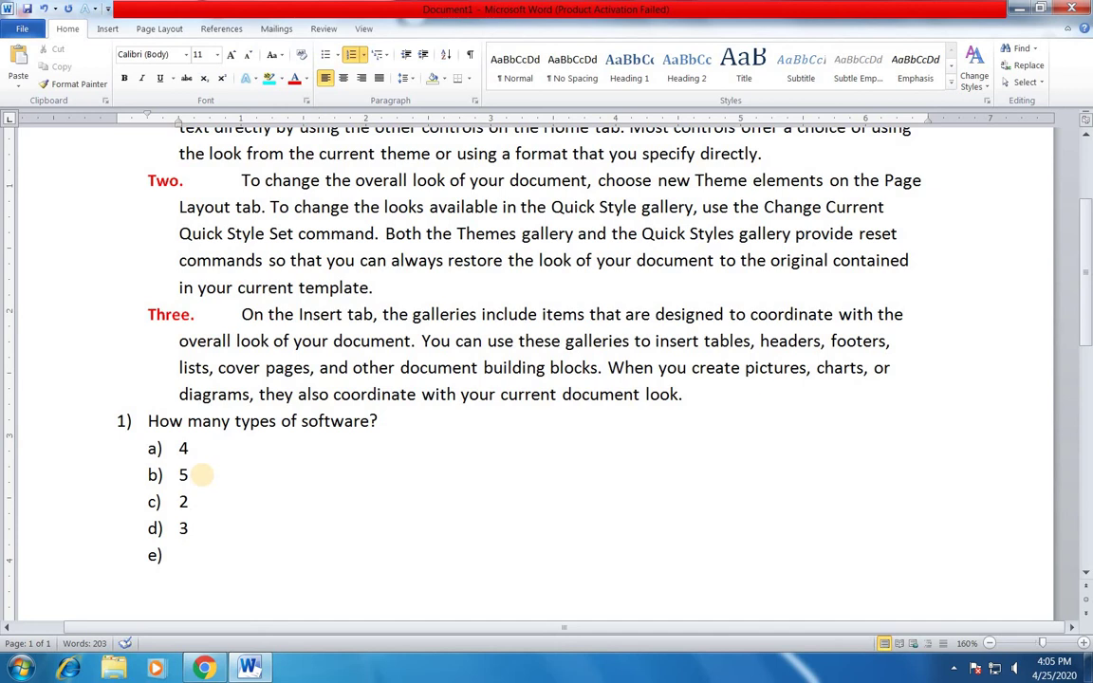
{"action": "type", "text": "none"}
{"action": "key", "text": "Return"}
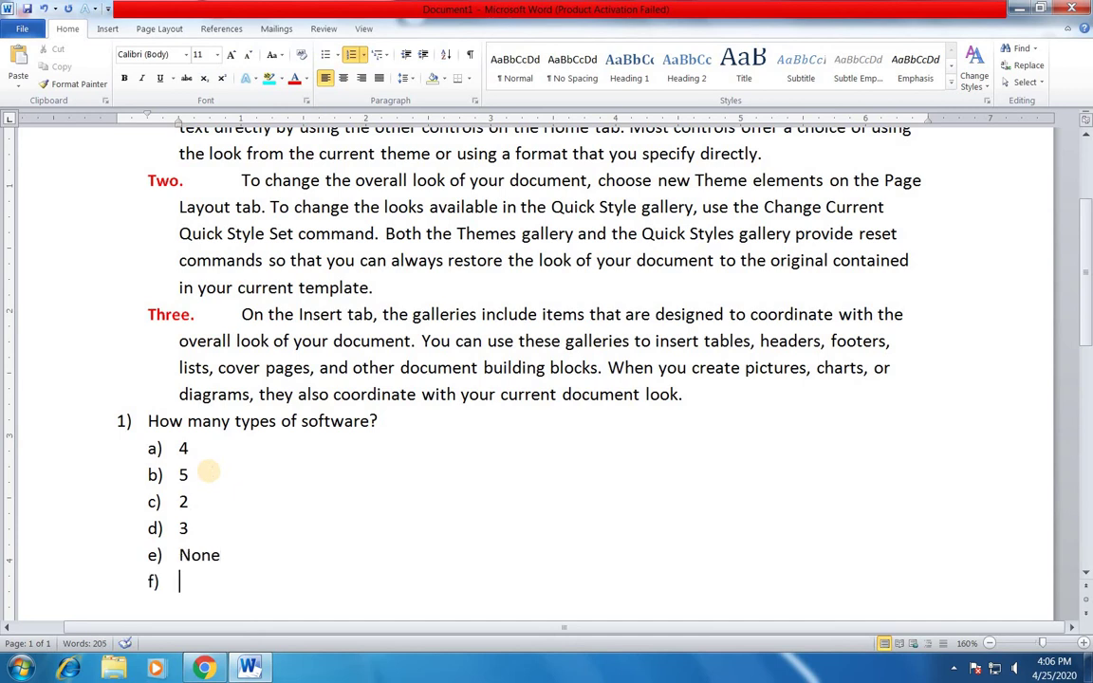
{"action": "key", "text": "Return"}
Type question 2 as 'There are main two types of software:'.
{"action": "type", "text": "thi"}
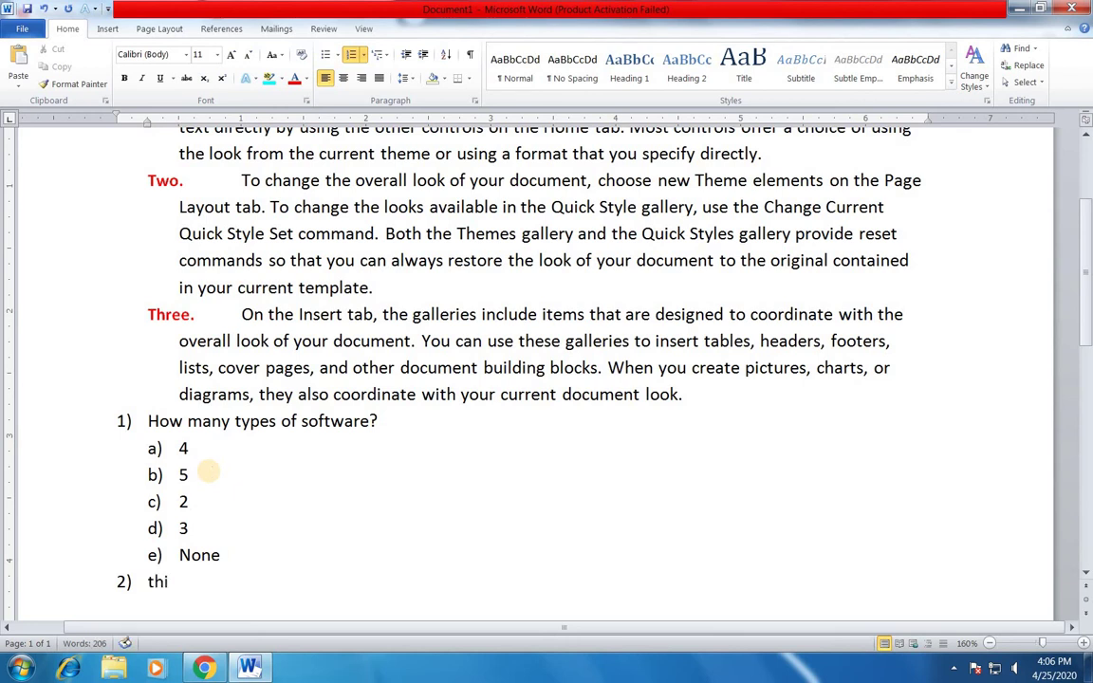
{"action": "key", "text": "BackSpace"}
{"action": "type", "text": "e"}
{"action": "type", "text": " are "}
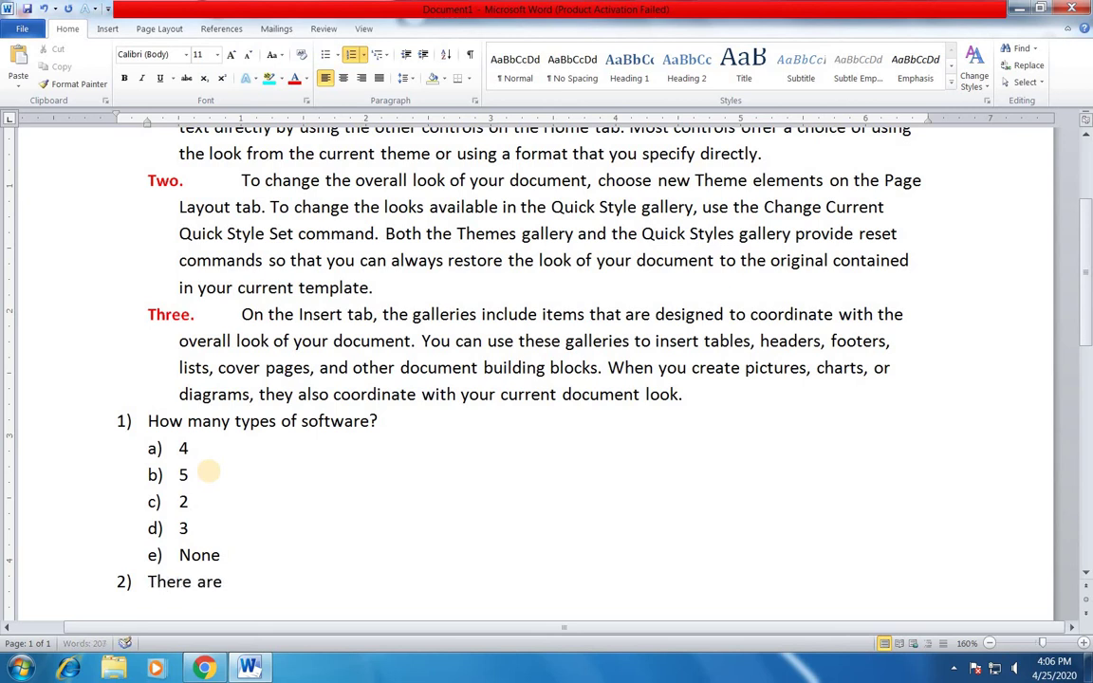
{"action": "type", "text": "tw"}
{"action": "key", "text": "BackSpace"}
{"action": "key", "text": "BackSpace"}
{"action": "type", "text": "main t"}
{"action": "type", "text": "wo types "}
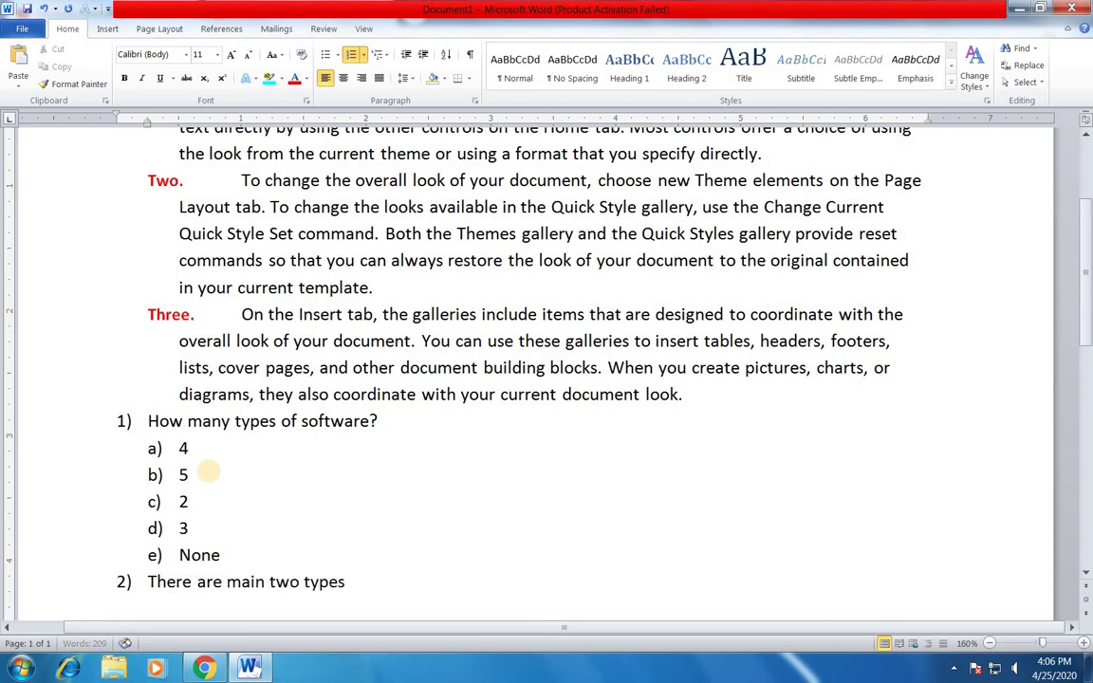
{"action": "type", "text": "of so"}
{"action": "type", "text": "ftware"}
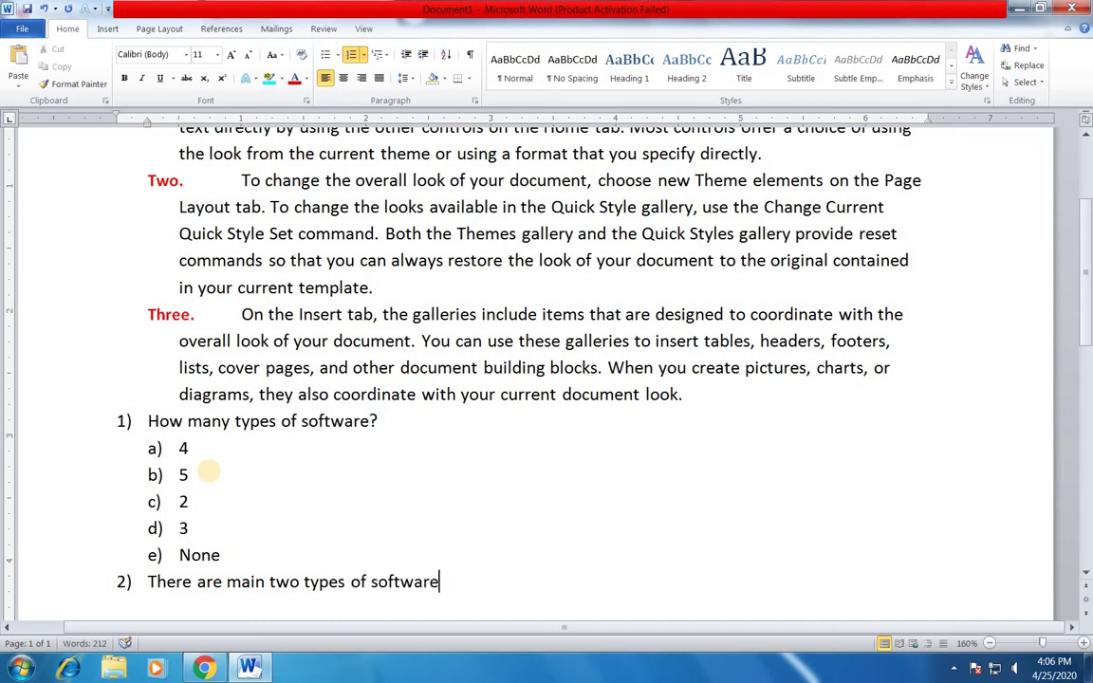
{"action": "type", "text": ":"}
Add lettered answers Application software and Operating software under question 2.
{"action": "key", "text": "Return"}
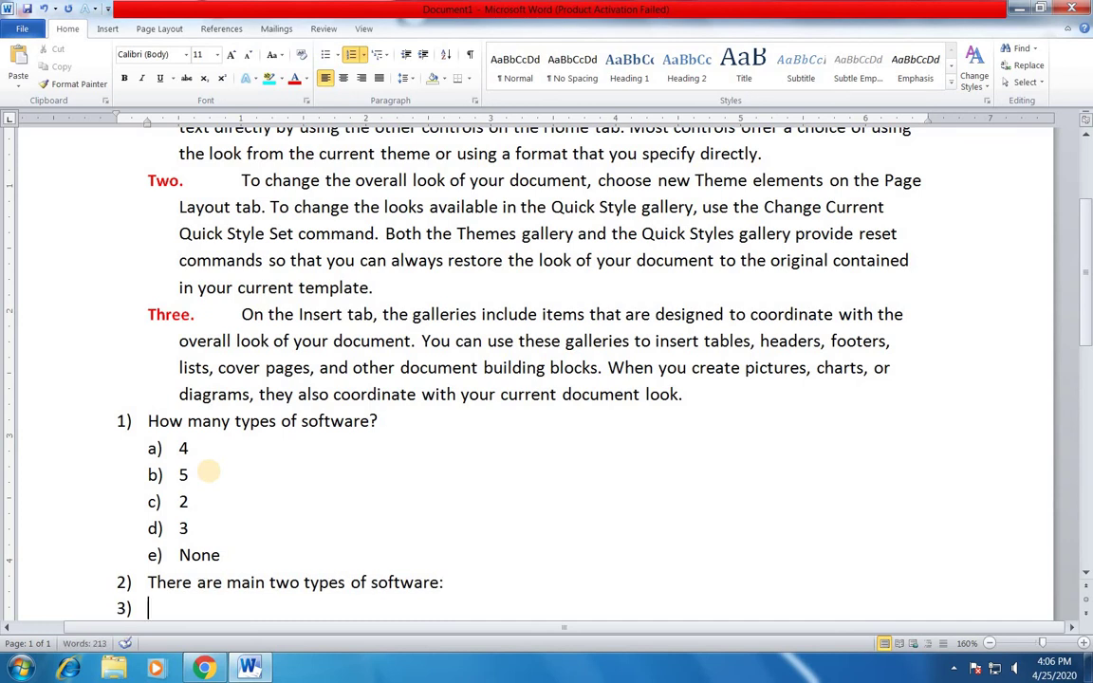
{"action": "key", "text": "Tab"}
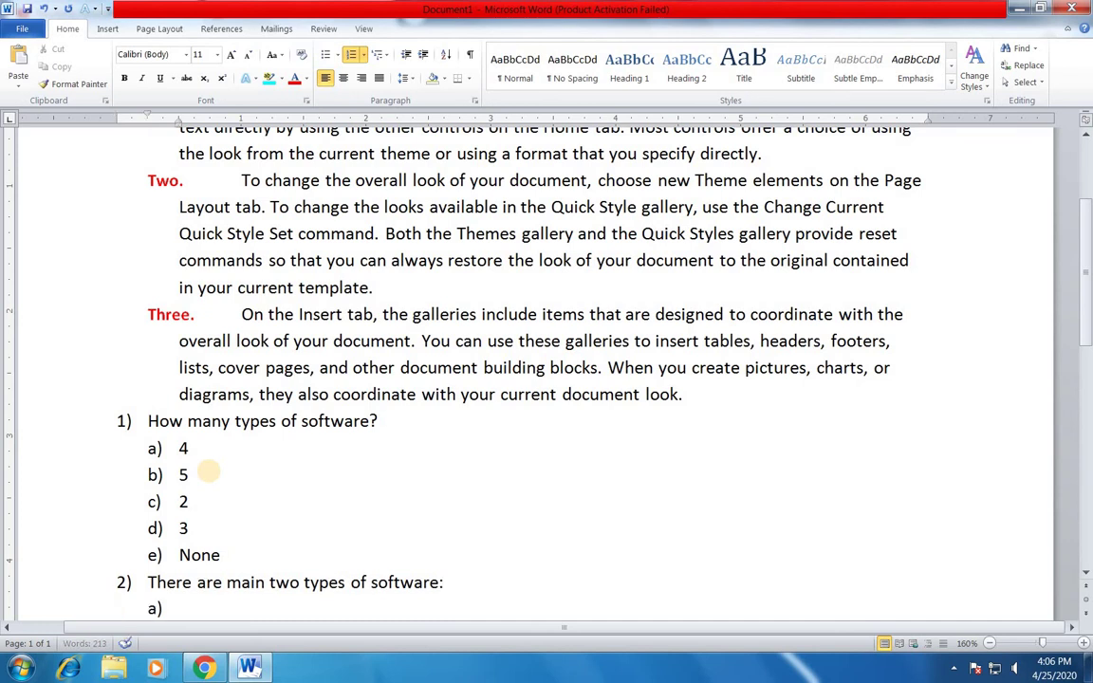
{"action": "type", "text": "app"}
{"action": "type", "text": "lication "}
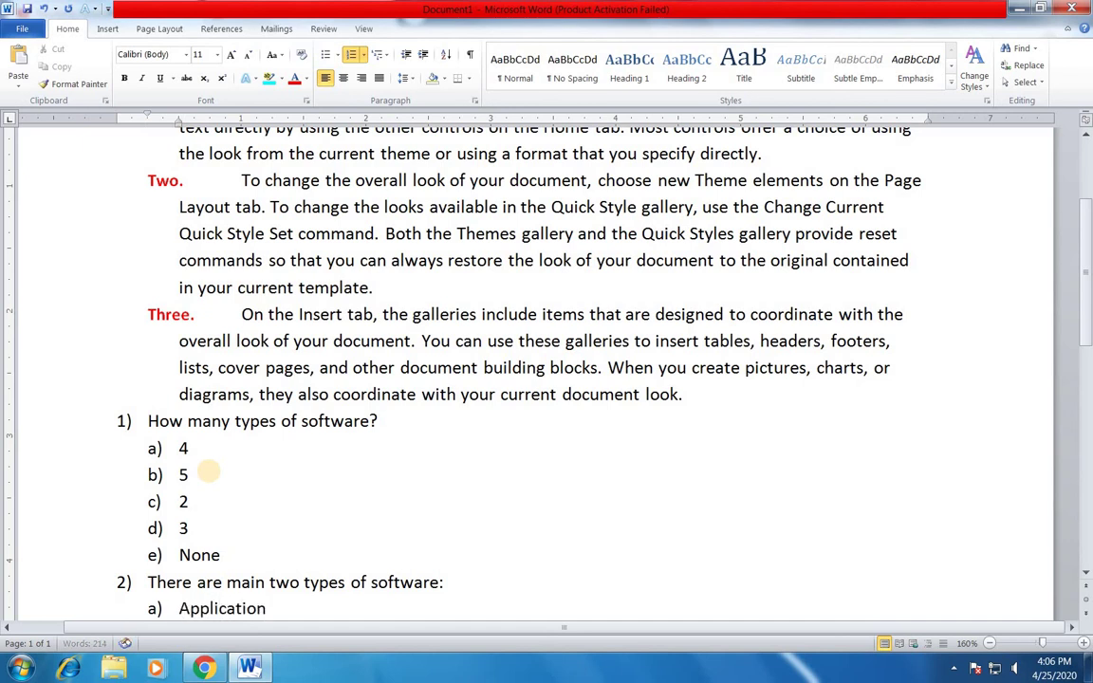
{"action": "type", "text": "softwar"}
{"action": "type", "text": "e"}
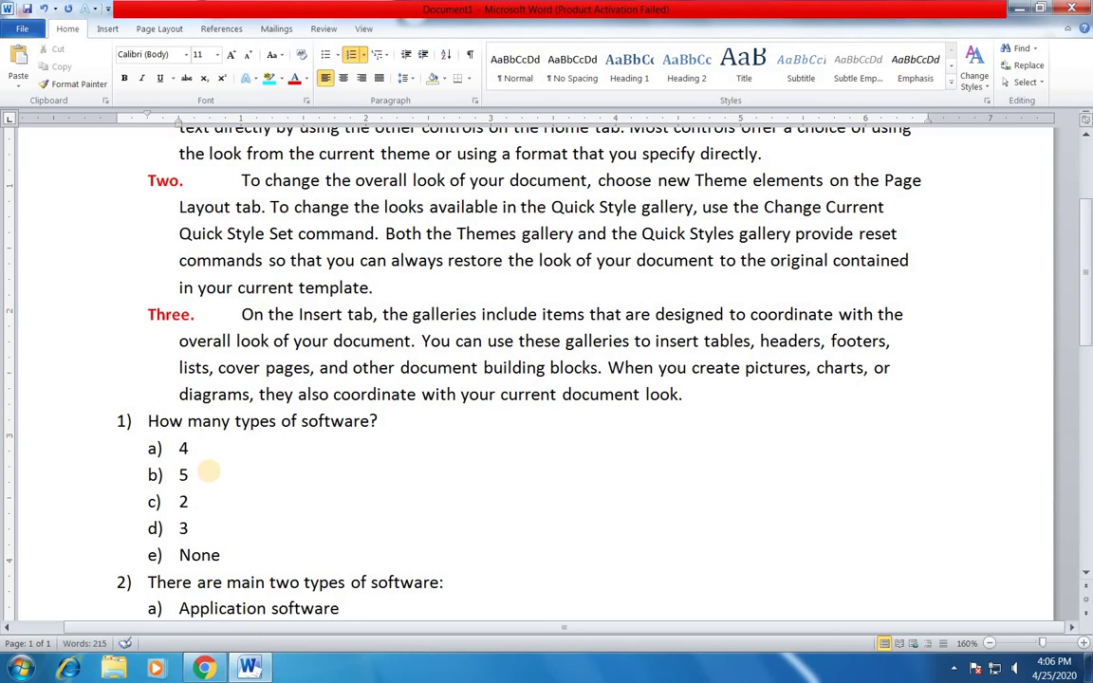
{"action": "key", "text": "Return"}
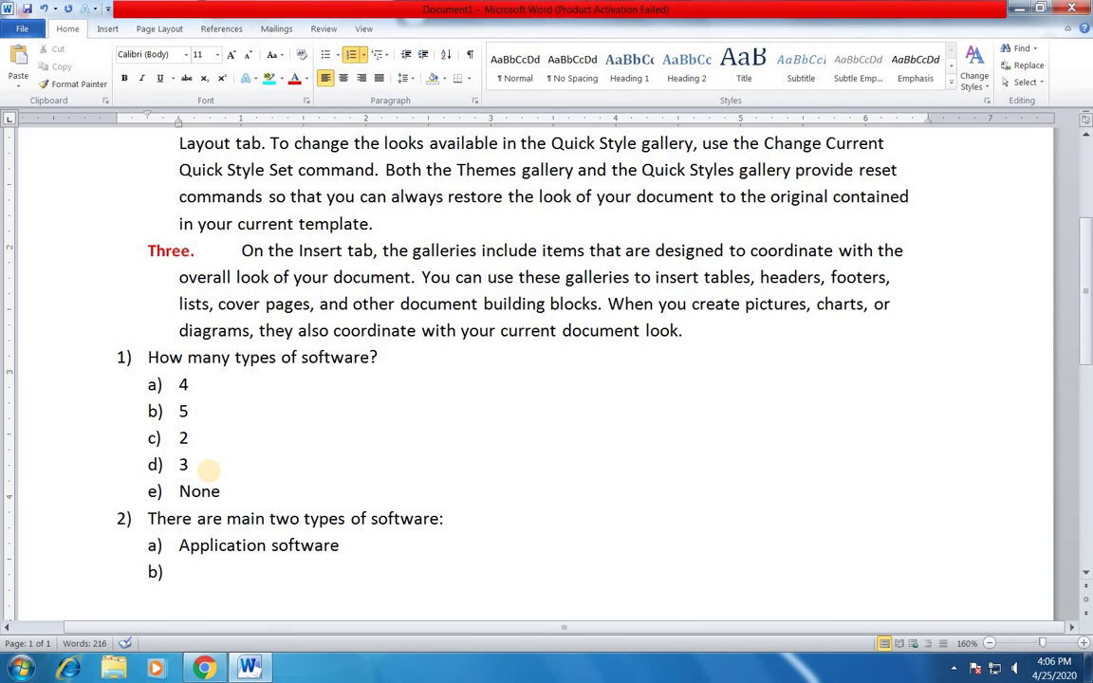
{"action": "type", "text": "Opera"}
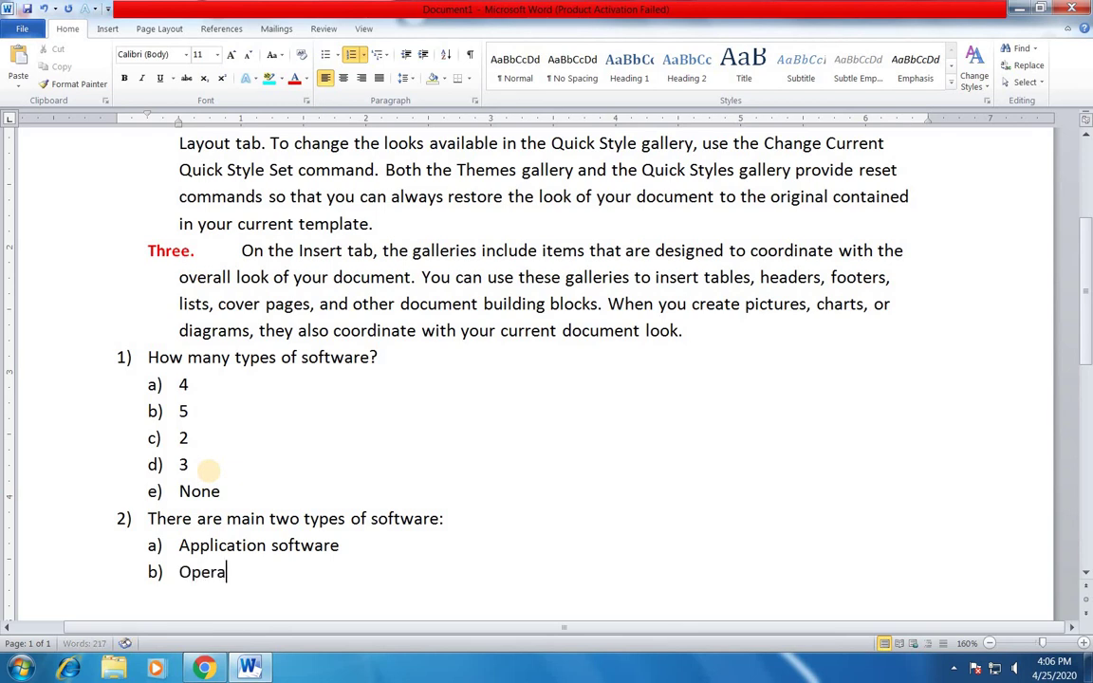
{"action": "type", "text": "tiong so"}
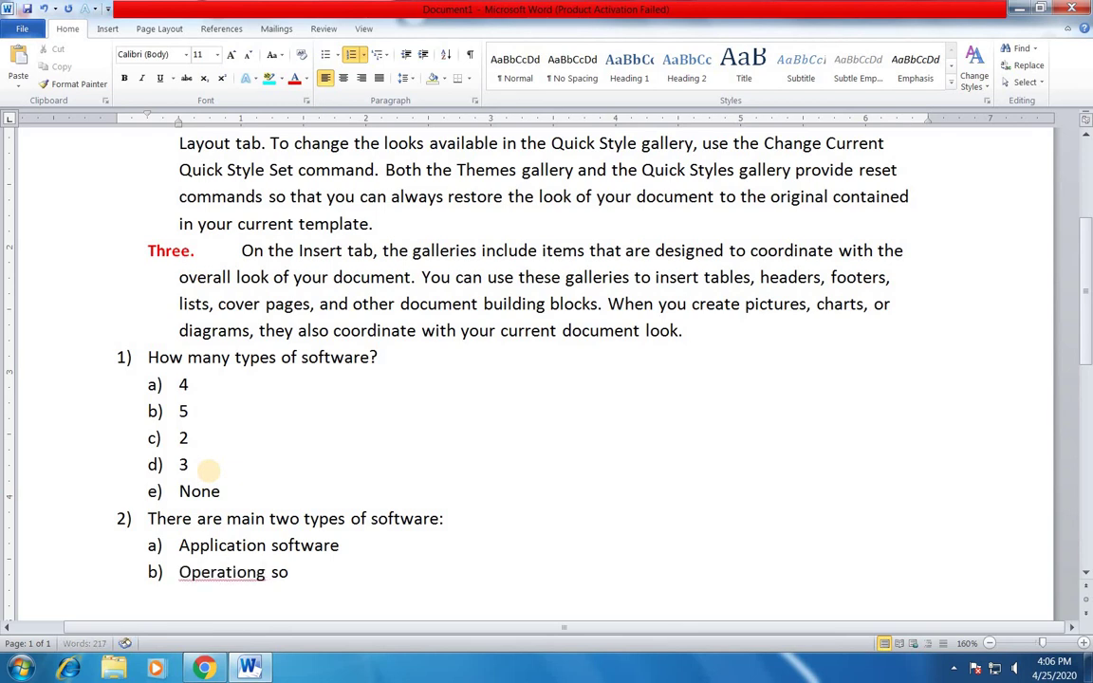
{"action": "type", "text": "ftware"}
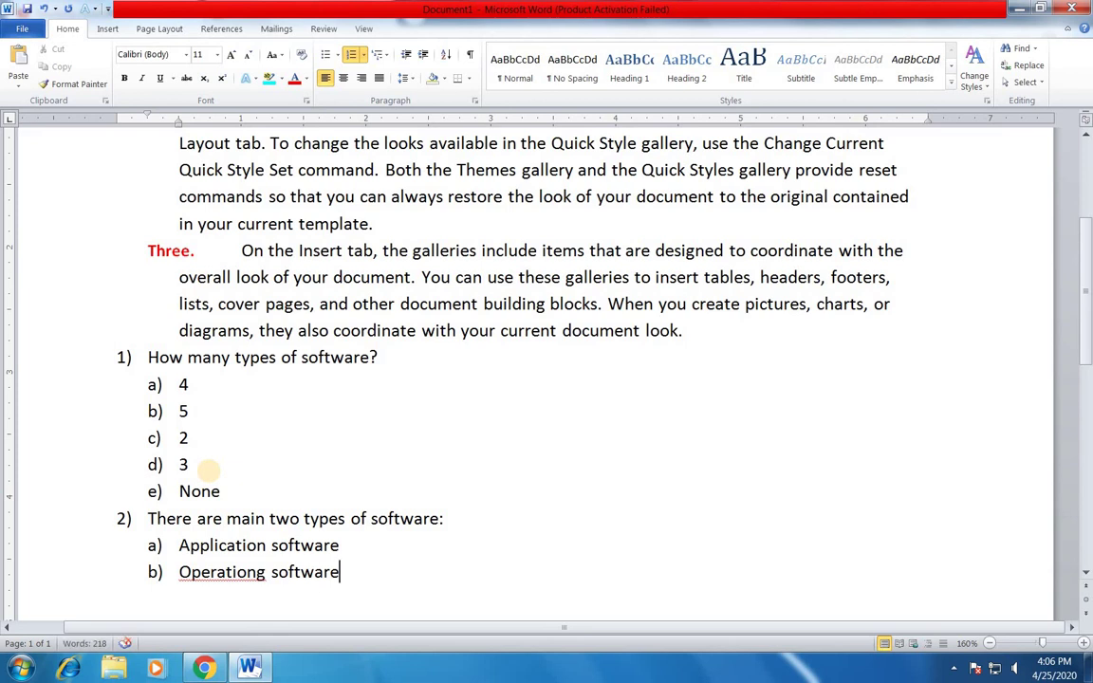
Delete the extra 'o' in 'Operationg' so option b) reads 'Operating software'.
{"action": "left_click", "coordinate": [247, 573]}
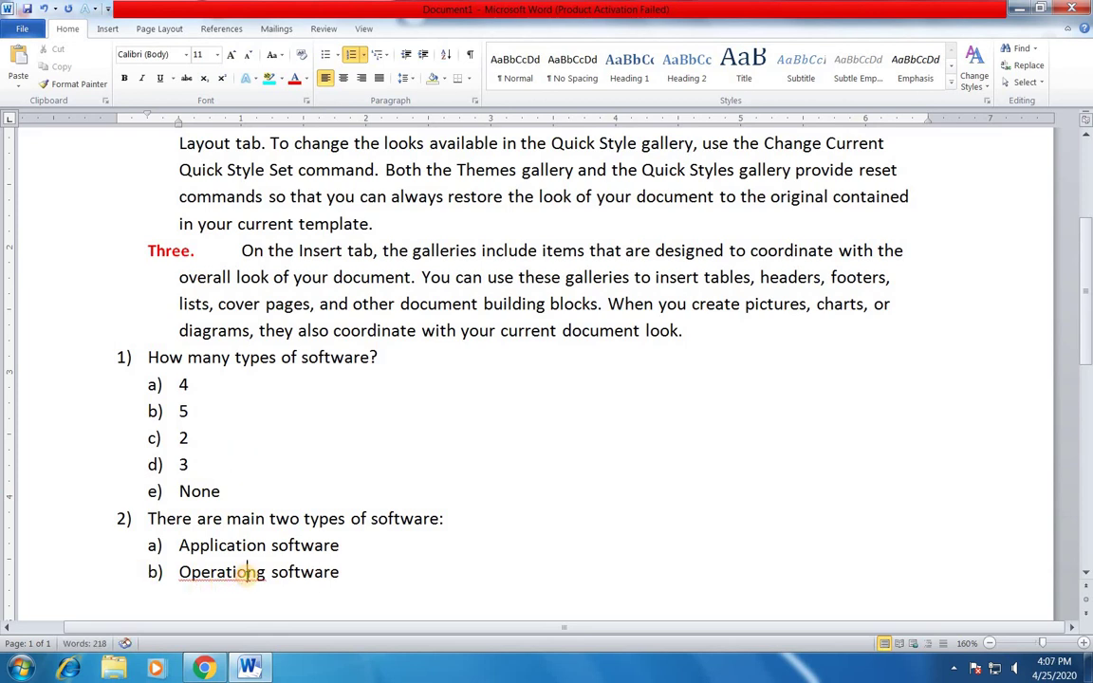
{"action": "key", "text": "BackSpace"}
{"action": "left_click", "coordinate": [337, 573]}
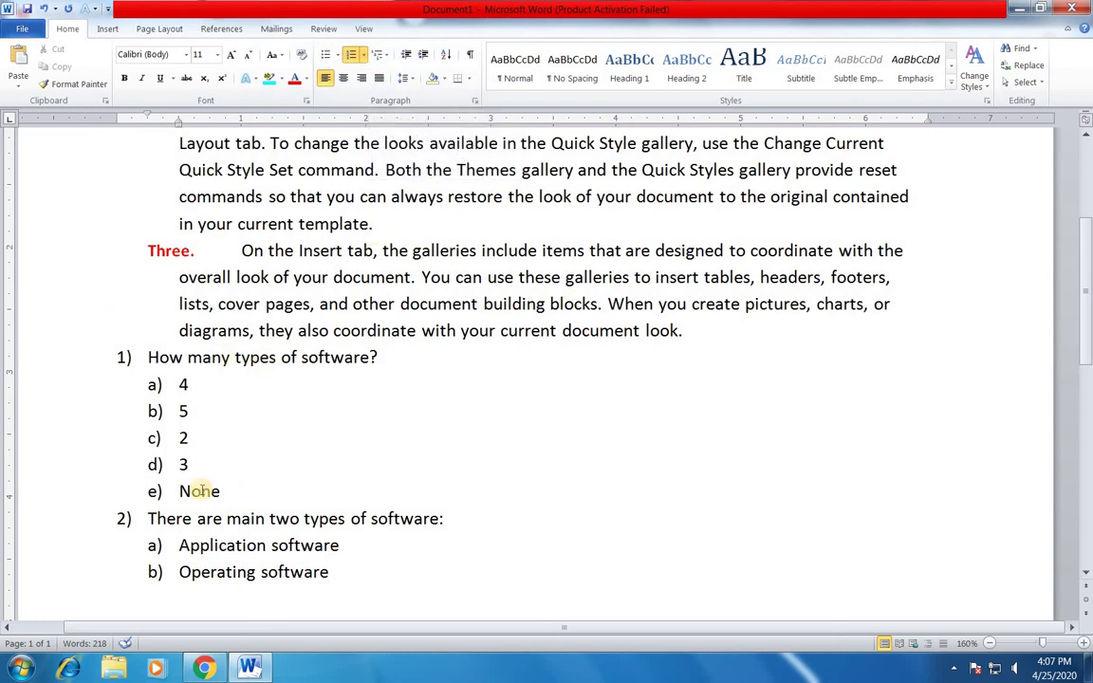
{"action": "left_click", "coordinate": [334, 578]}
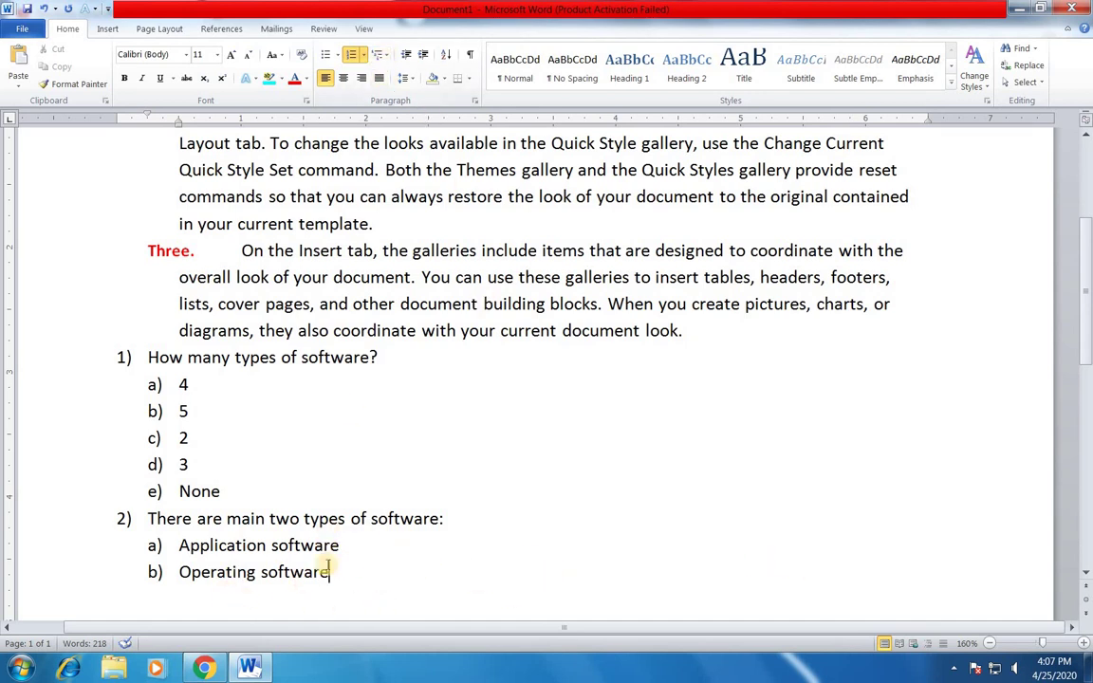
{"action": "left_click", "coordinate": [326, 572]}
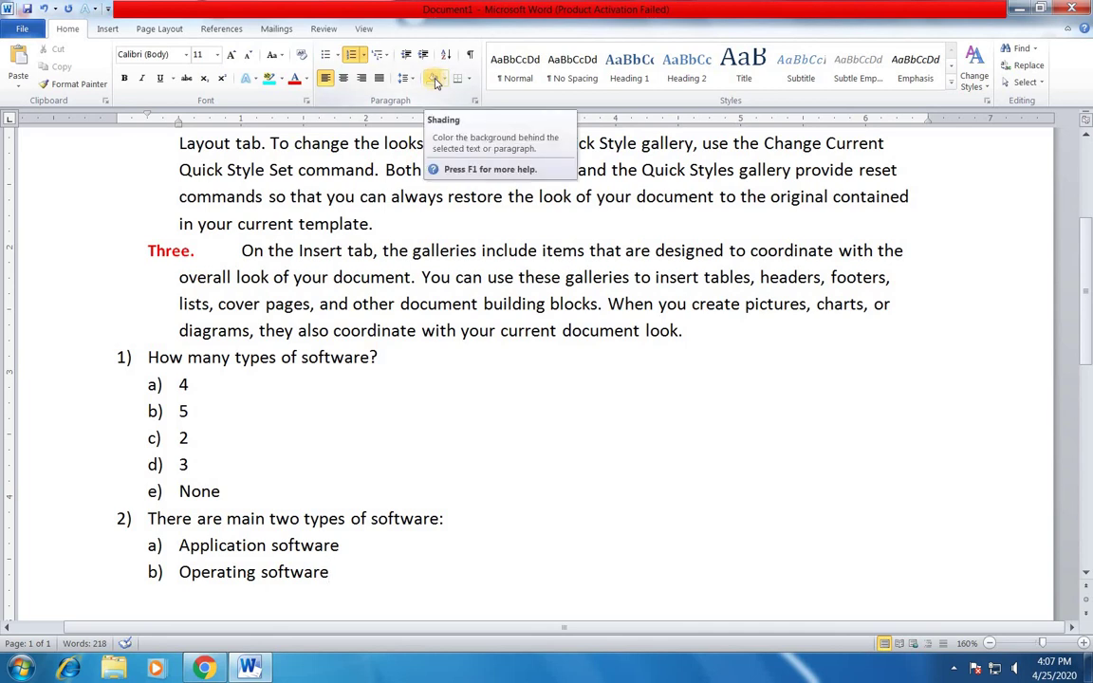
{"action": "scroll", "coordinate": [569, 355], "scroll_direction": "up", "scroll_amount": 2}
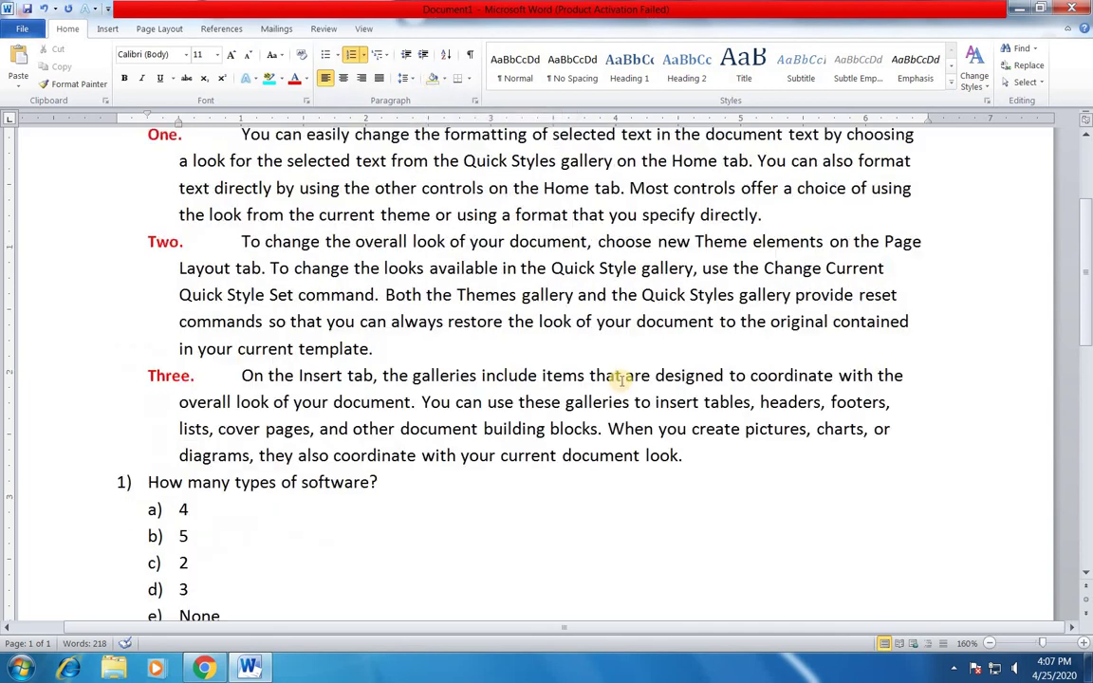
{"action": "scroll", "coordinate": [624, 395], "scroll_direction": "up", "scroll_amount": 3}
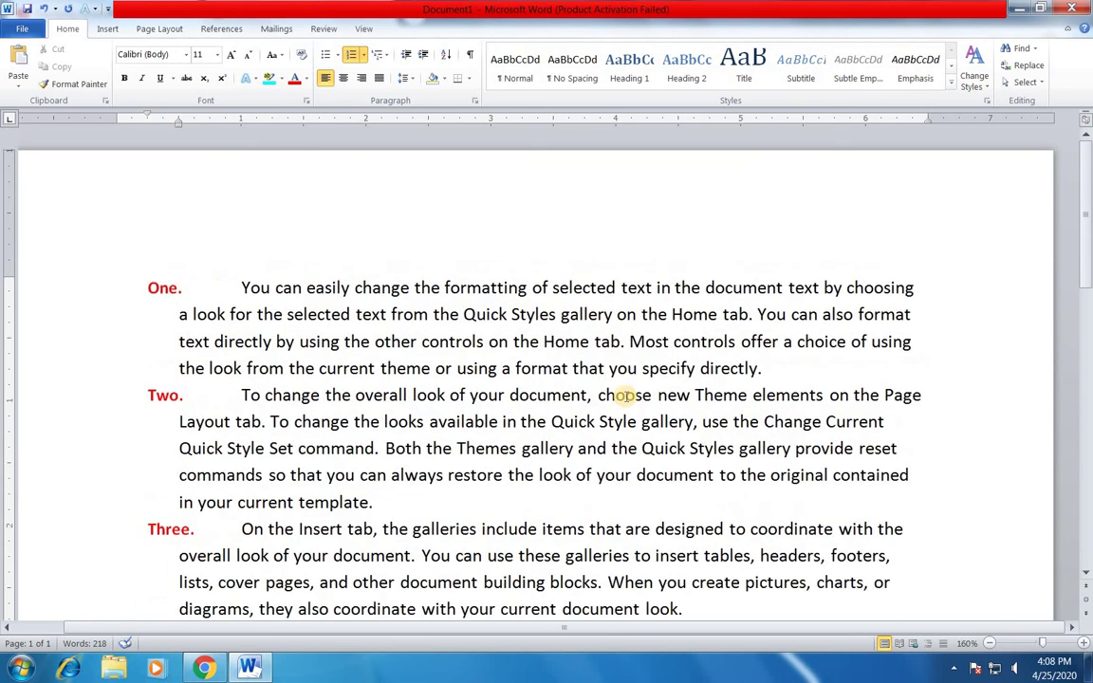
{"action": "scroll", "coordinate": [356, 395], "scroll_direction": "down", "scroll_amount": 2}
{"action": "scroll", "coordinate": [365, 389], "scroll_direction": "up", "scroll_amount": 2}
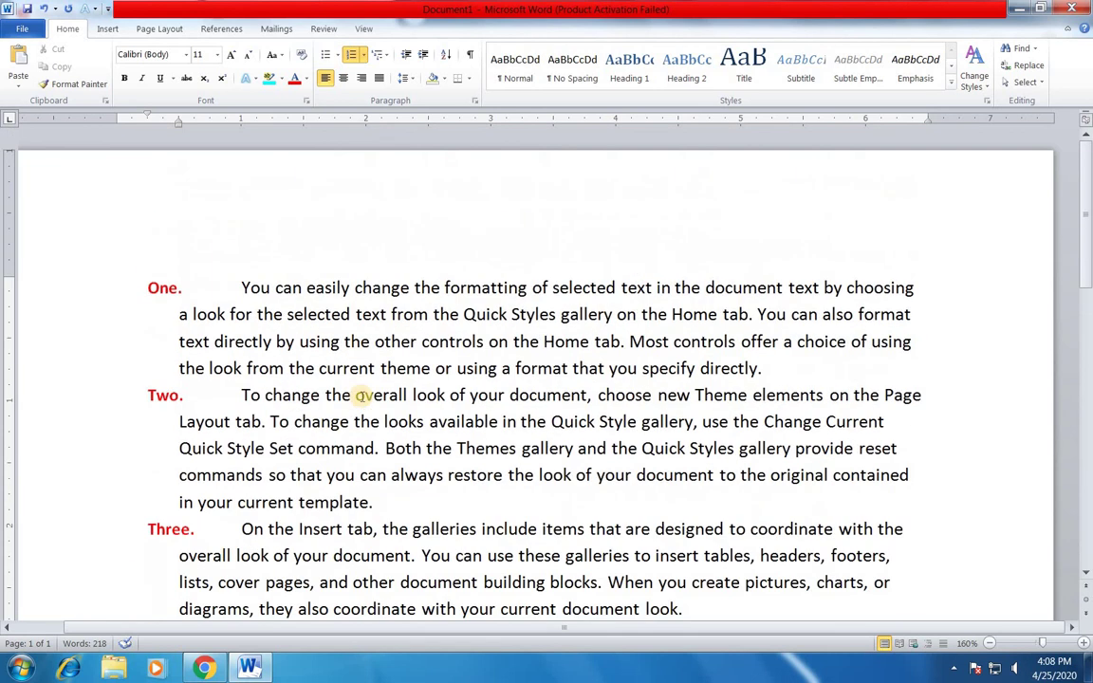
{"action": "left_click_drag", "start_coordinate": [242, 282], "coordinate": [789, 361]}
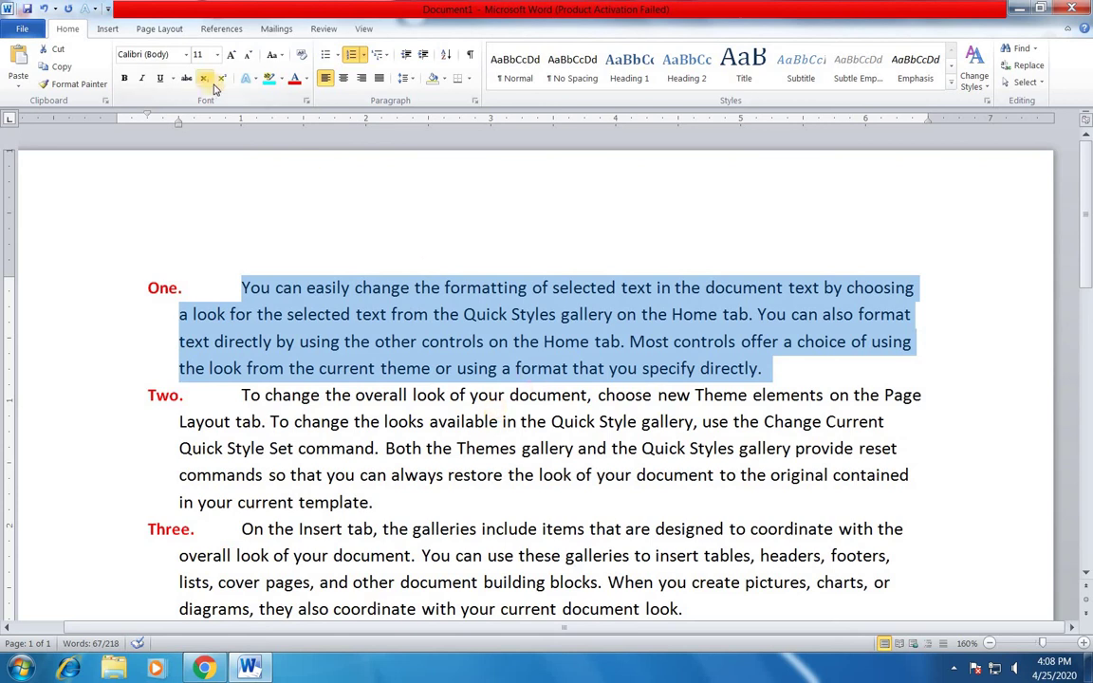
{"action": "left_click", "coordinate": [272, 79]}
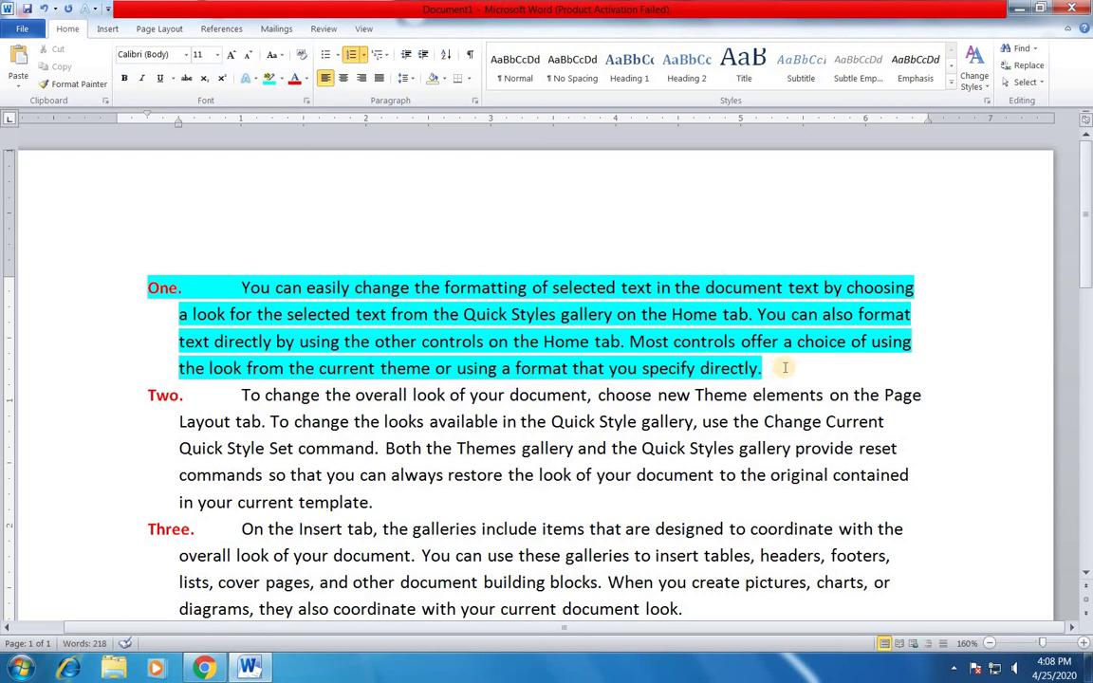
{"action": "left_click", "coordinate": [243, 287]}
{"action": "triple_click", "coordinate": [306, 288]}
{"action": "left_click", "coordinate": [724, 366]}
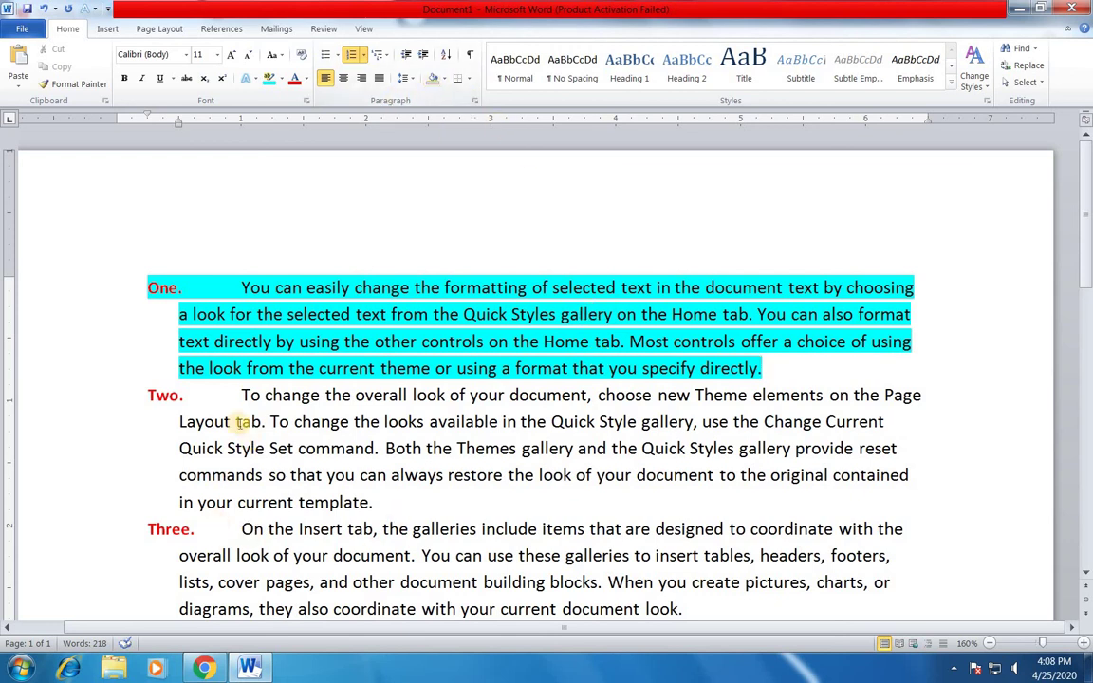
{"action": "left_click_drag", "start_coordinate": [241, 395], "coordinate": [375, 503]}
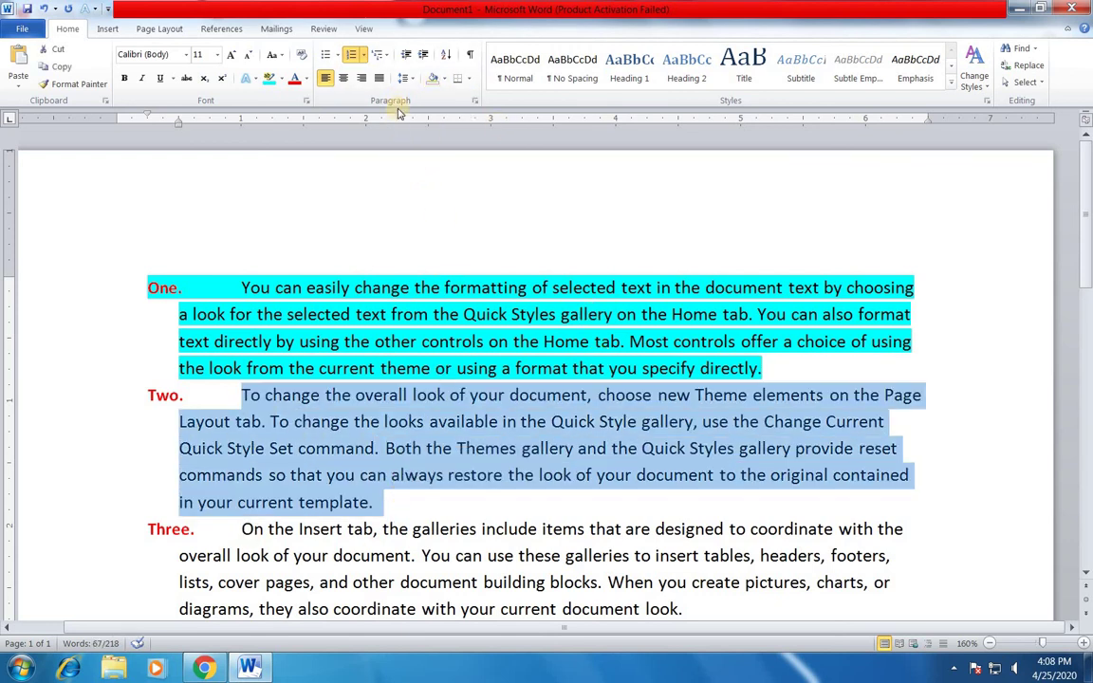
{"action": "left_click", "coordinate": [449, 83]}
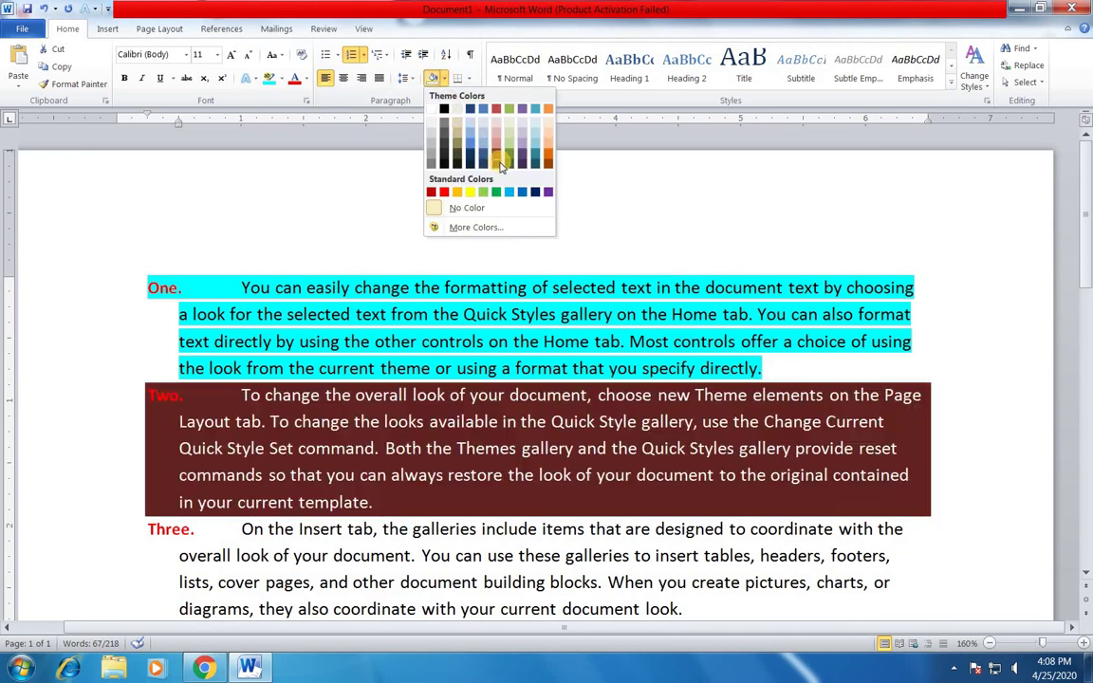
{"action": "left_click", "coordinate": [510, 169]}
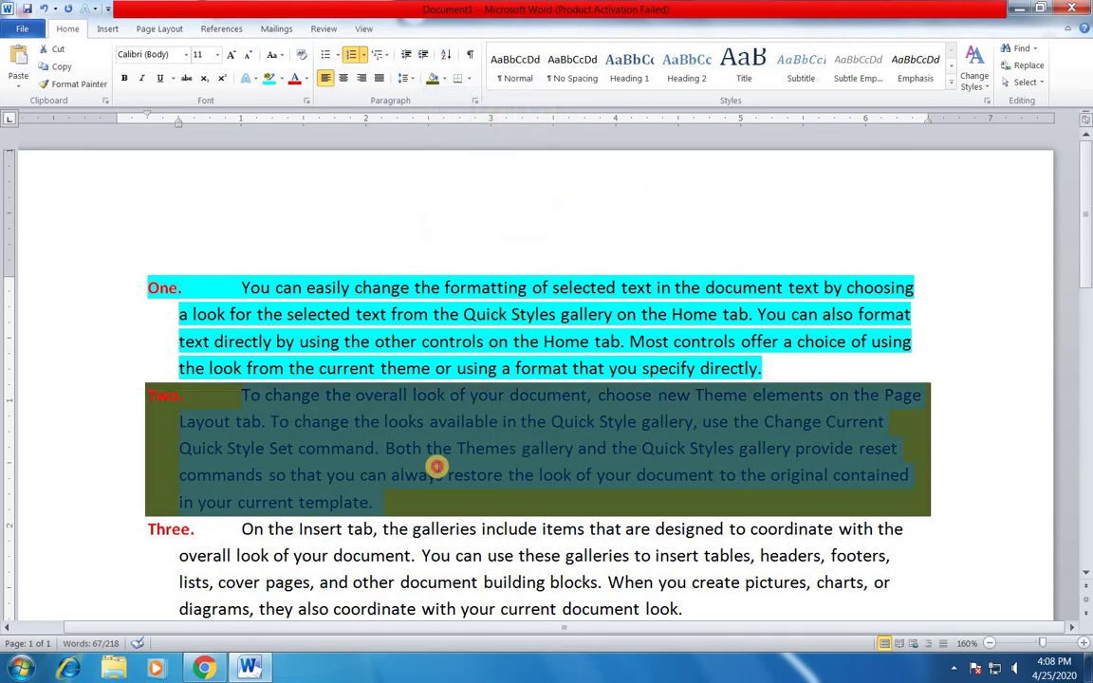
{"action": "left_click", "coordinate": [458, 287]}
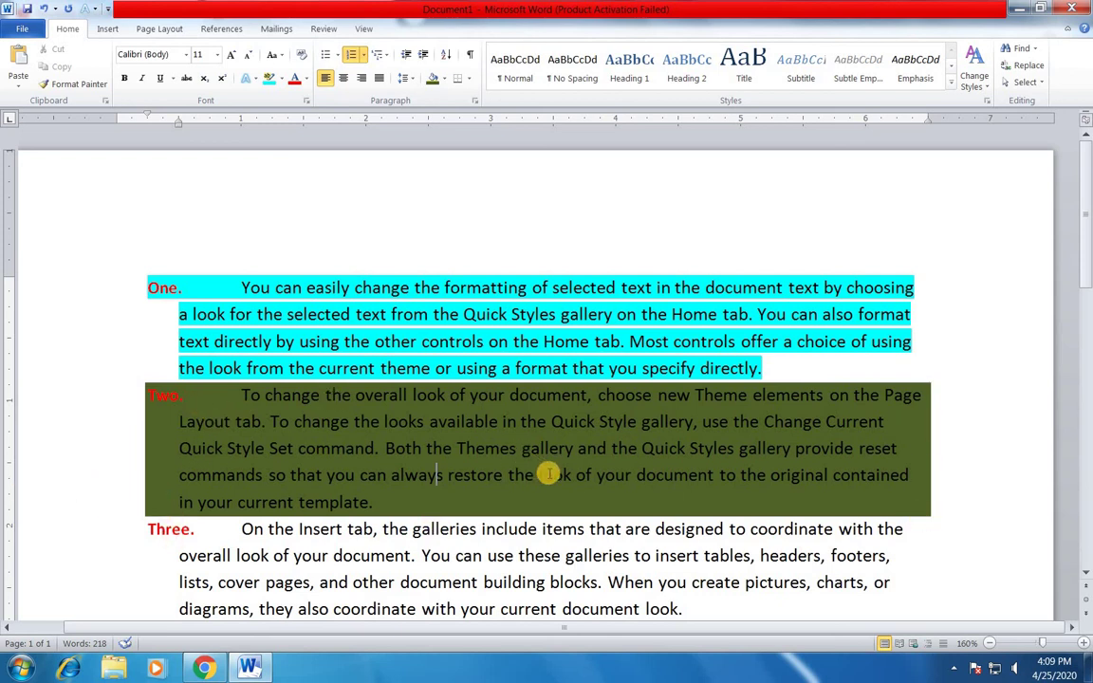
{"action": "scroll", "coordinate": [549, 477], "scroll_direction": "down", "scroll_amount": 3}
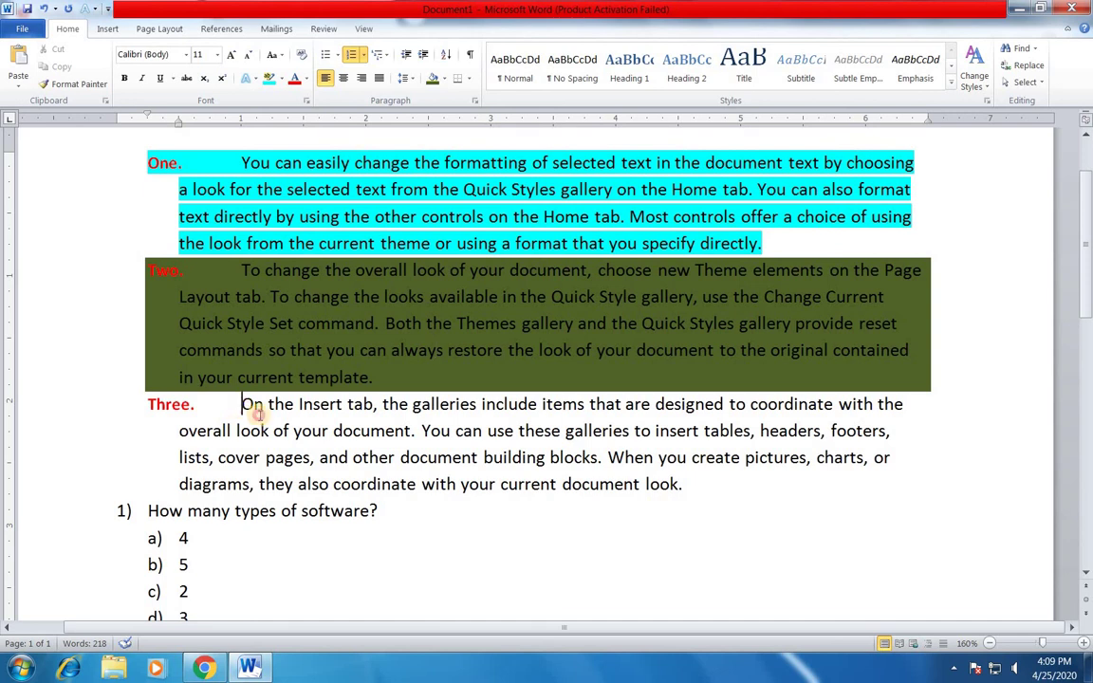
{"action": "left_click_drag", "start_coordinate": [241, 405], "coordinate": [691, 484]}
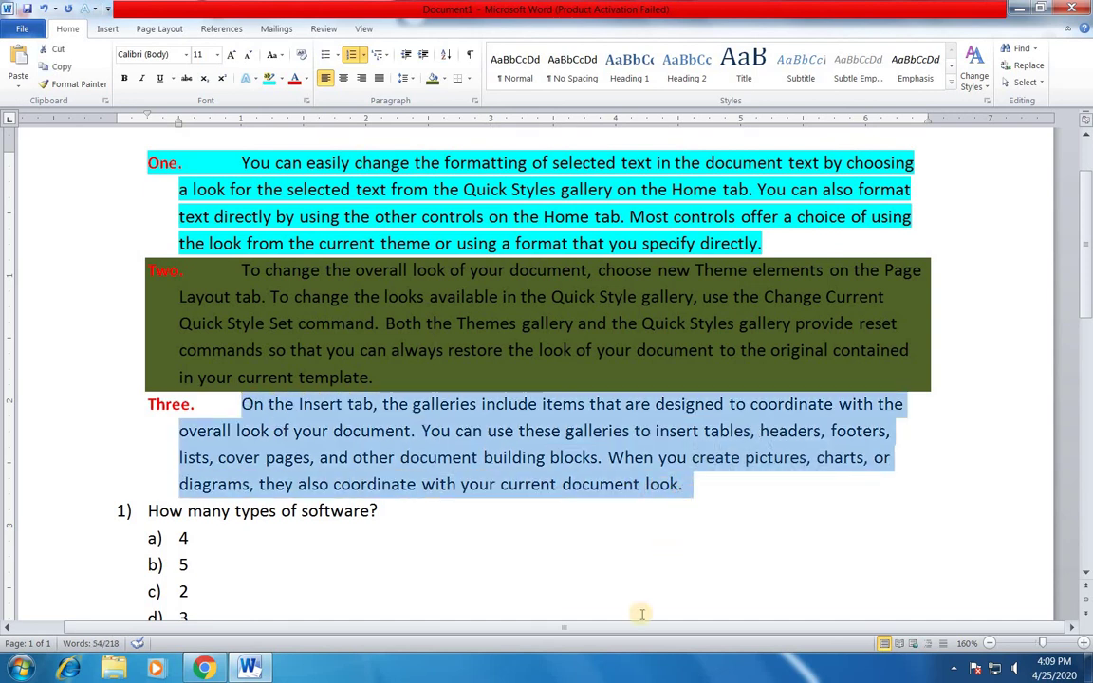
{"action": "left_click", "coordinate": [344, 78]}
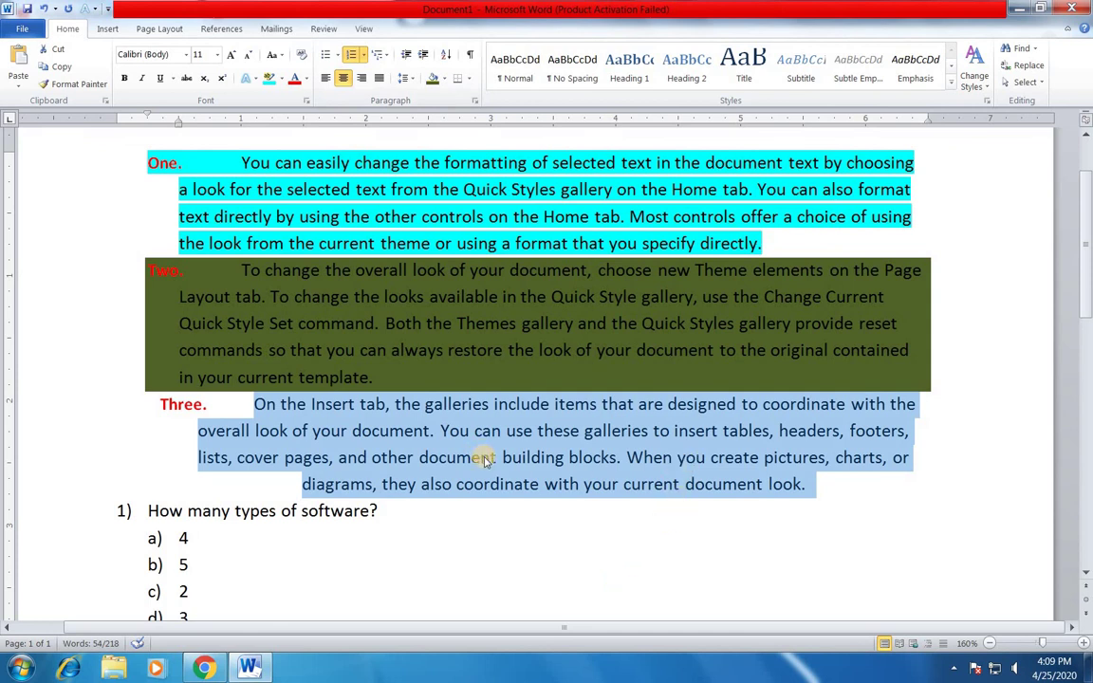
{"action": "left_click", "coordinate": [269, 83]}
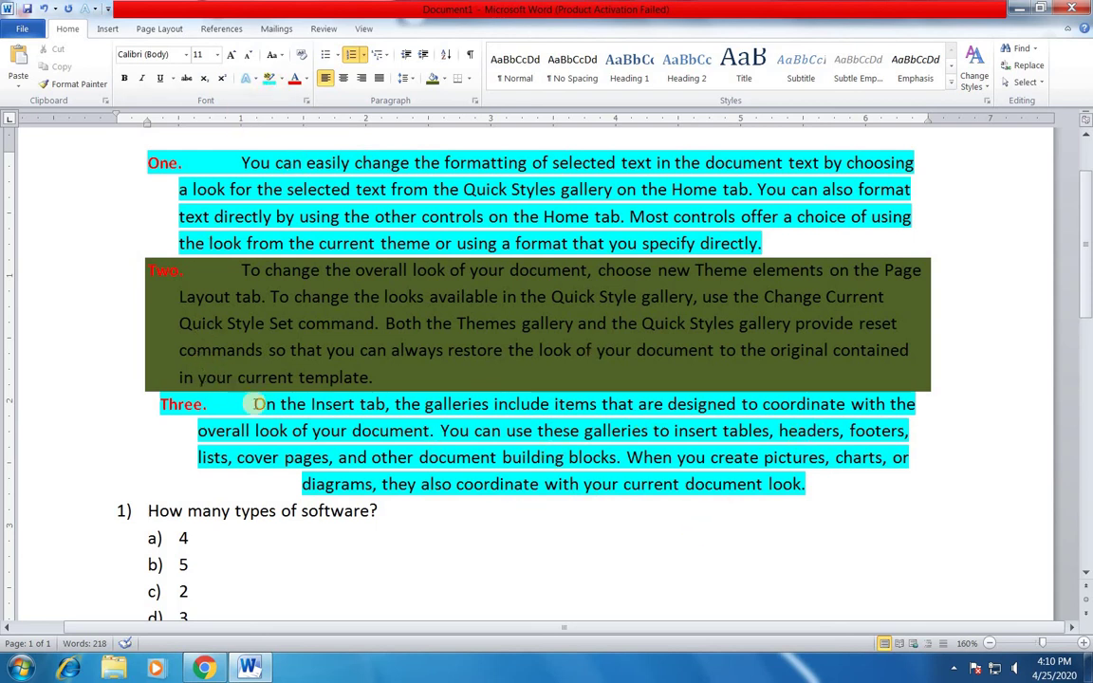
{"action": "left_click_drag", "start_coordinate": [254, 404], "coordinate": [808, 482]}
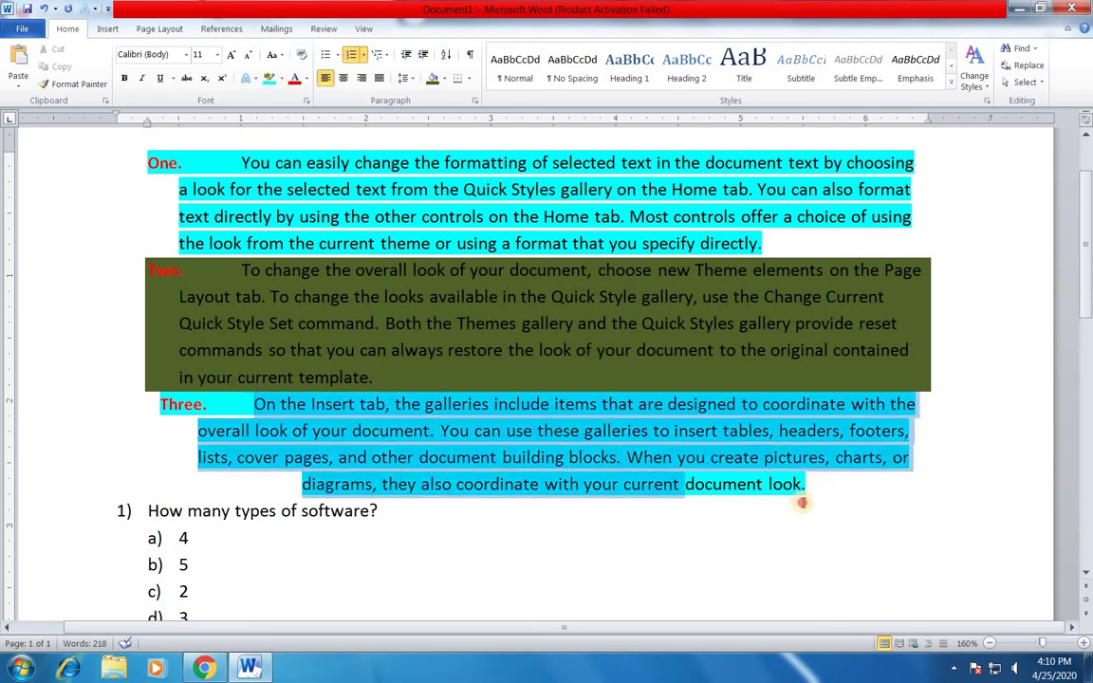
{"action": "left_click", "coordinate": [280, 79]}
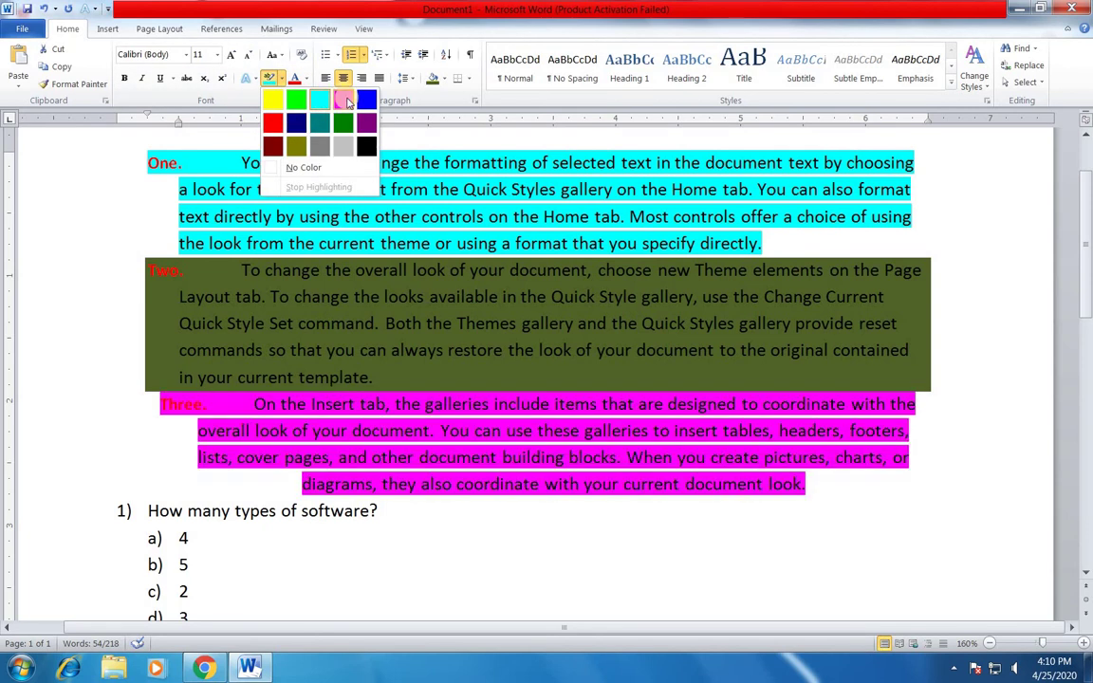
{"action": "left_click", "coordinate": [347, 101]}
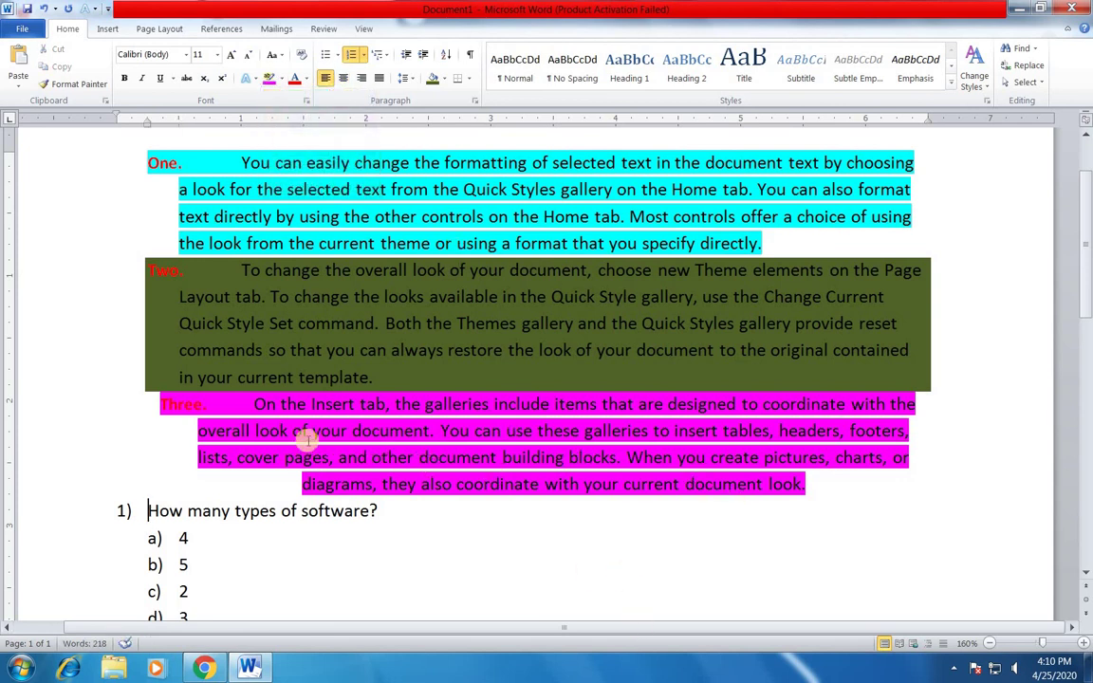
{"action": "left_click_drag", "start_coordinate": [256, 404], "coordinate": [806, 485]}
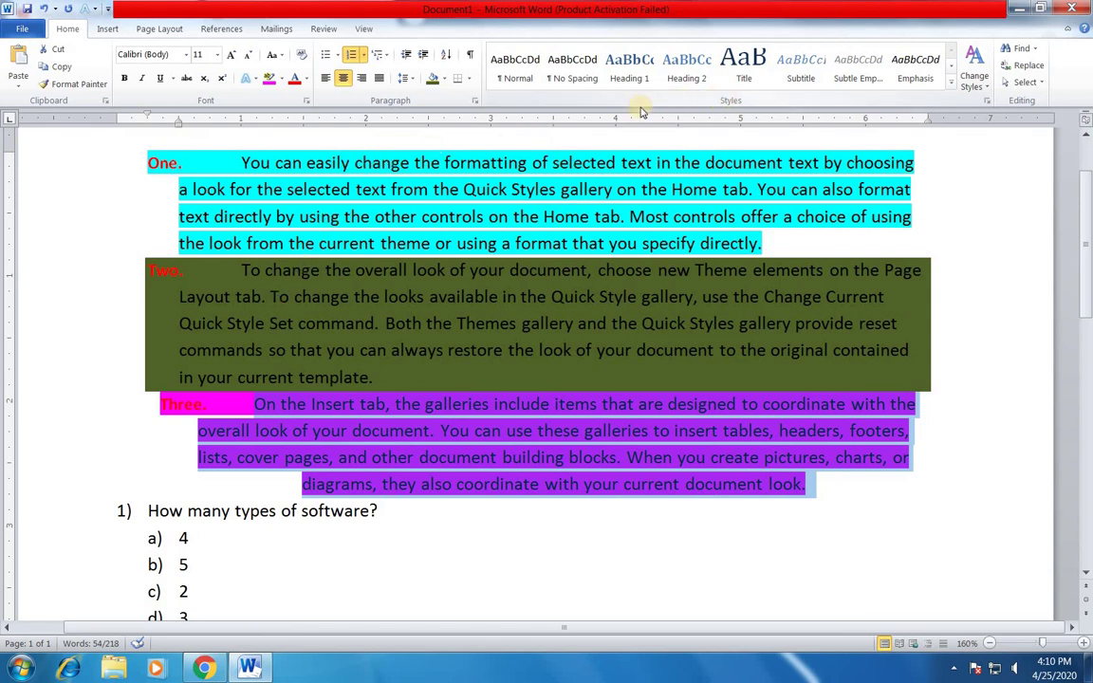
{"action": "left_click", "coordinate": [572, 78]}
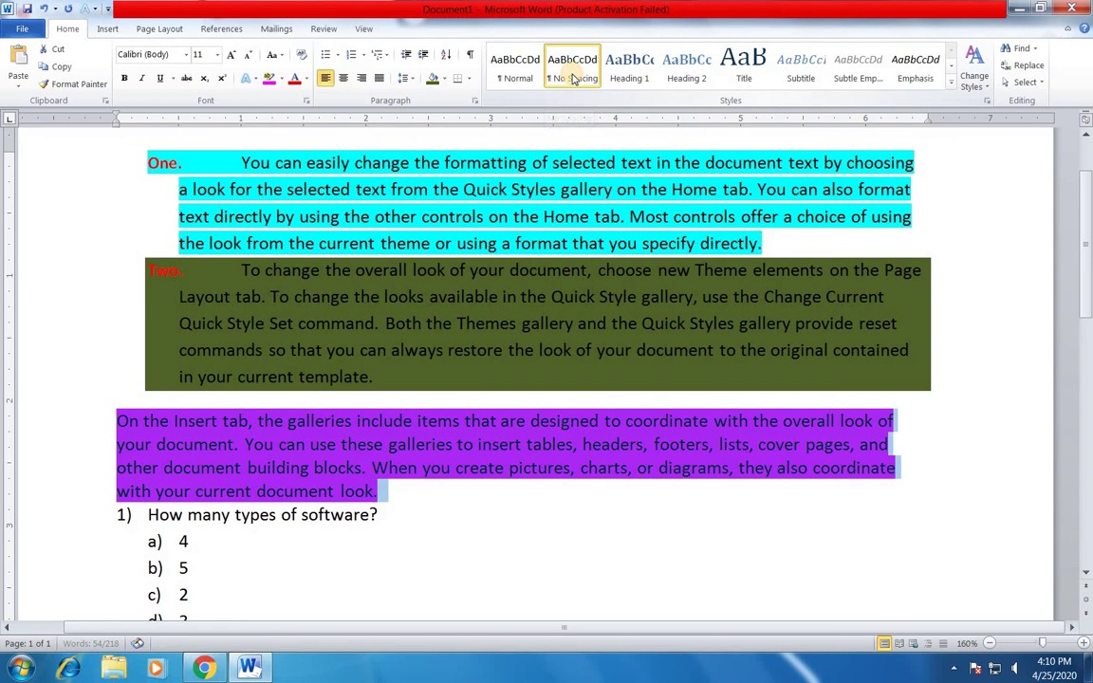
{"action": "left_click", "coordinate": [432, 537]}
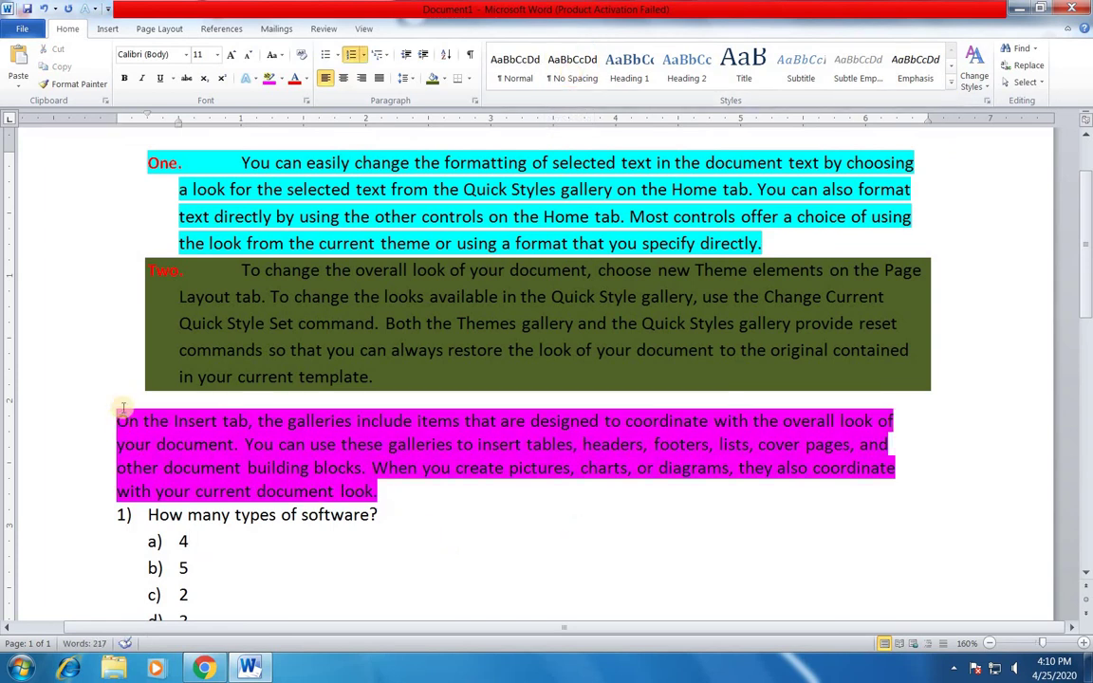
{"action": "left_click", "coordinate": [166, 439]}
{"action": "triple_click", "coordinate": [361, 490]}
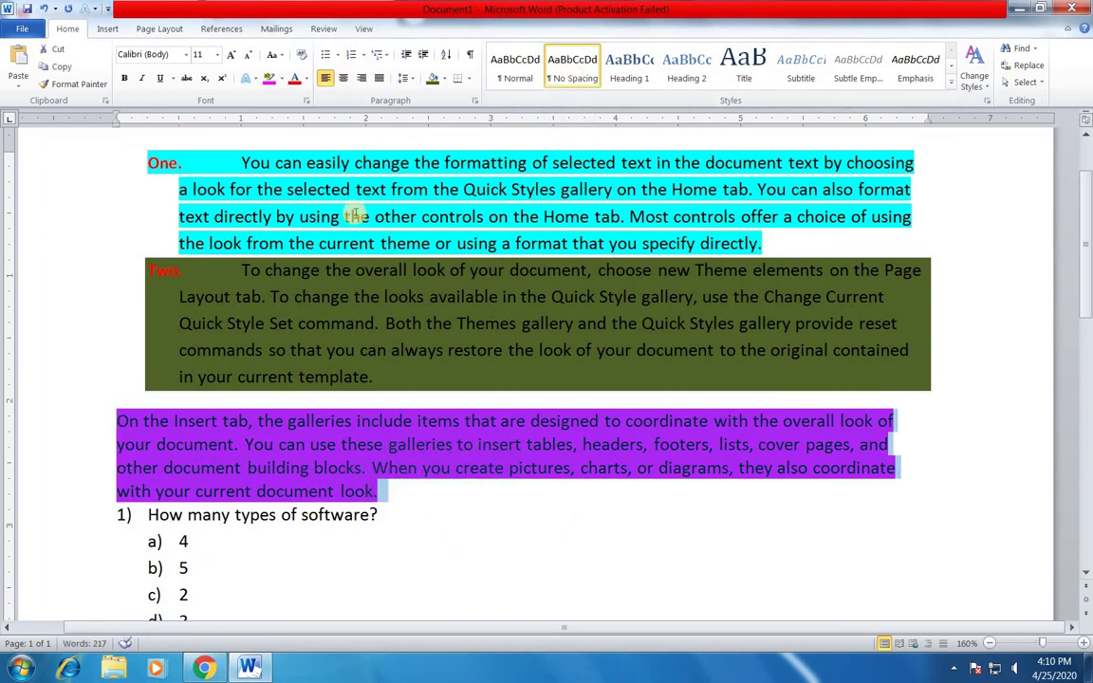
{"action": "left_click", "coordinate": [343, 78]}
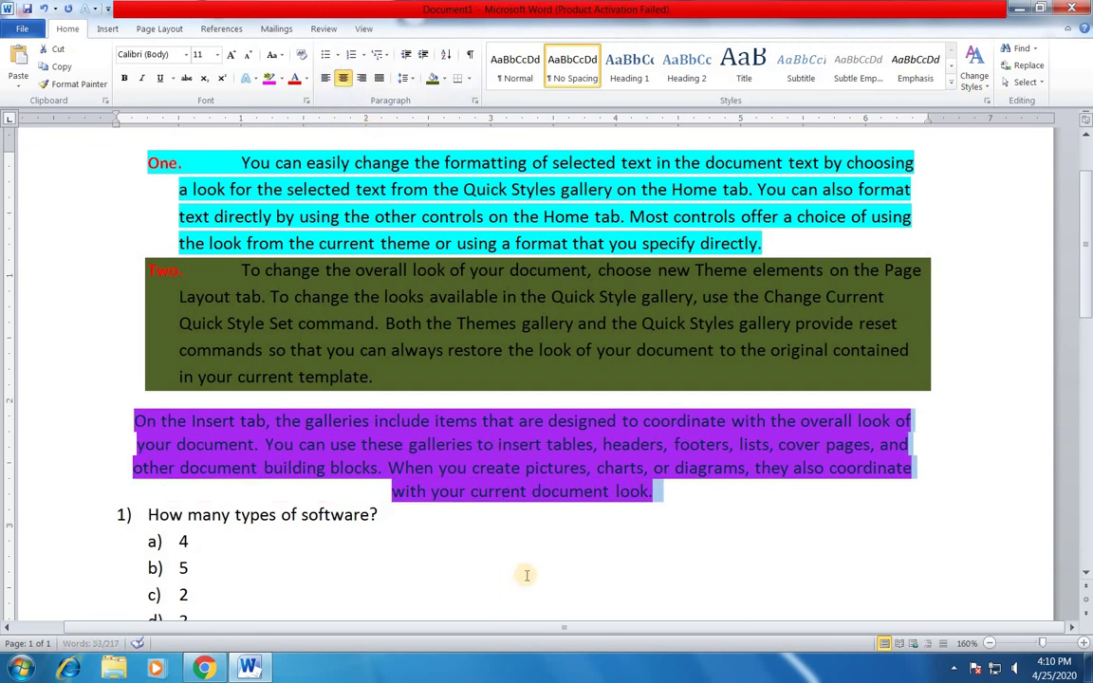
{"action": "left_click", "coordinate": [469, 542]}
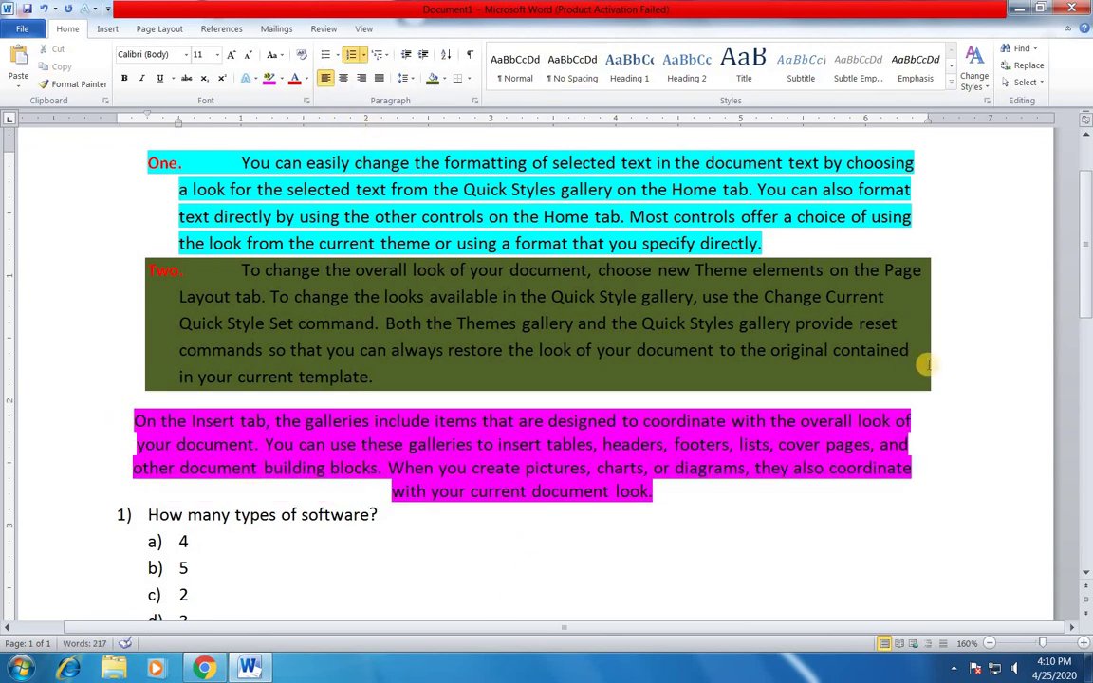
{"action": "left_click", "coordinate": [644, 493]}
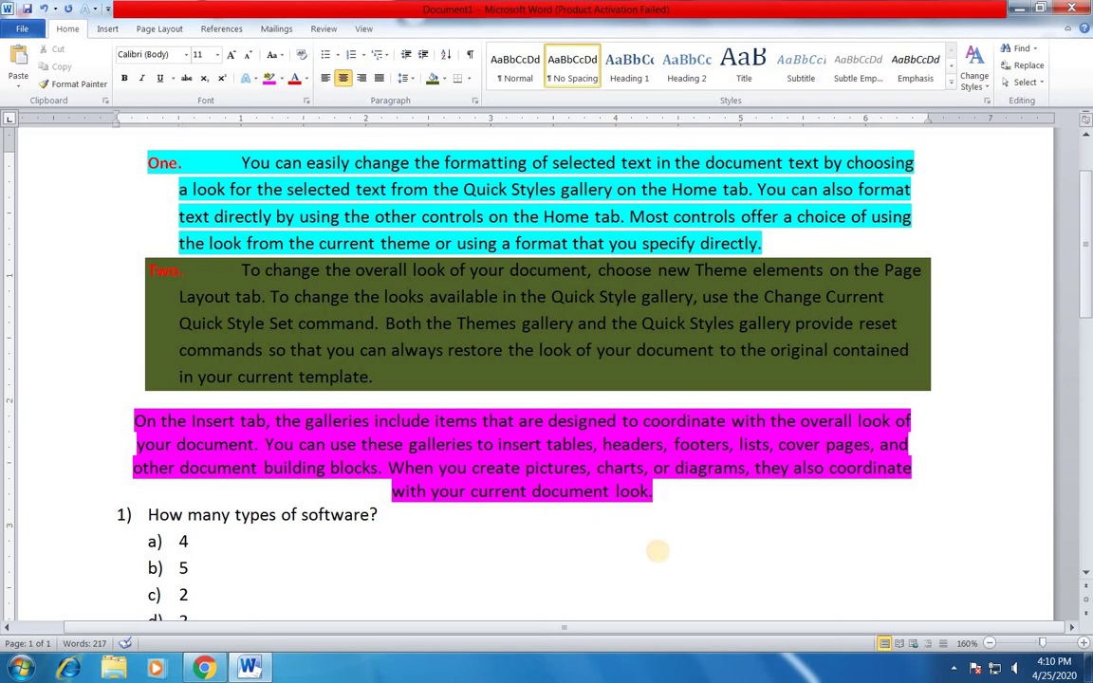
{"action": "key", "text": "BackSpace"}
{"action": "key", "text": "BackSpace"}
{"action": "key", "text": "BackSpace"}
{"action": "key", "text": "BackSpace"}
{"action": "key", "text": "BackSpace"}
{"action": "key", "text": "BackSpace"}
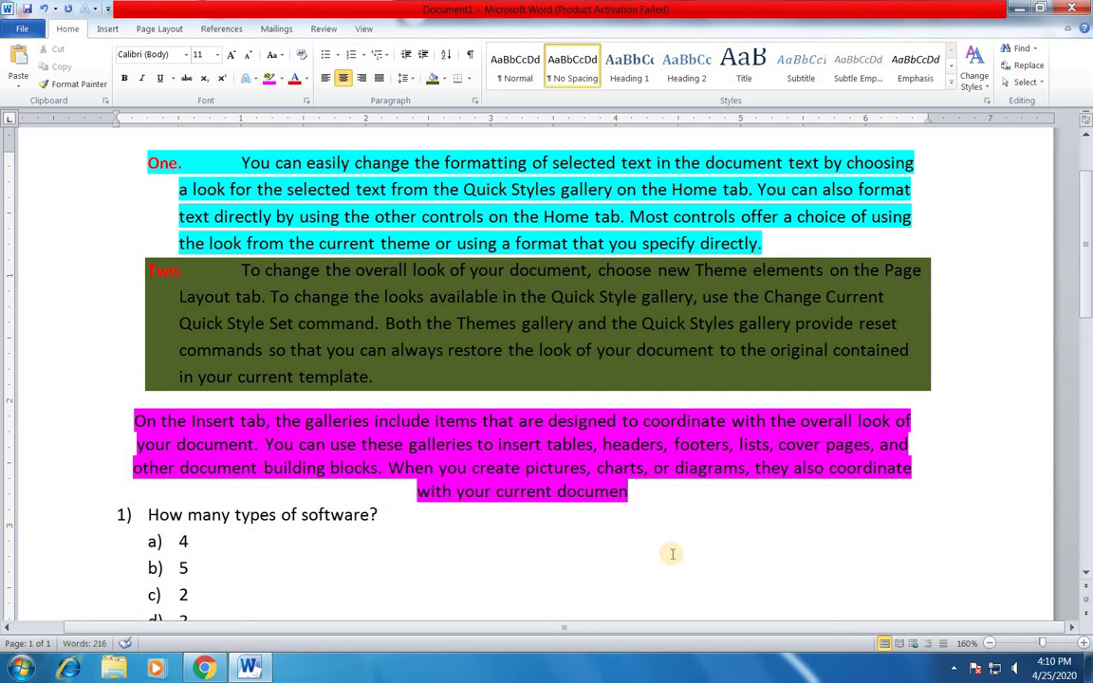
{"action": "left_click", "coordinate": [379, 377]}
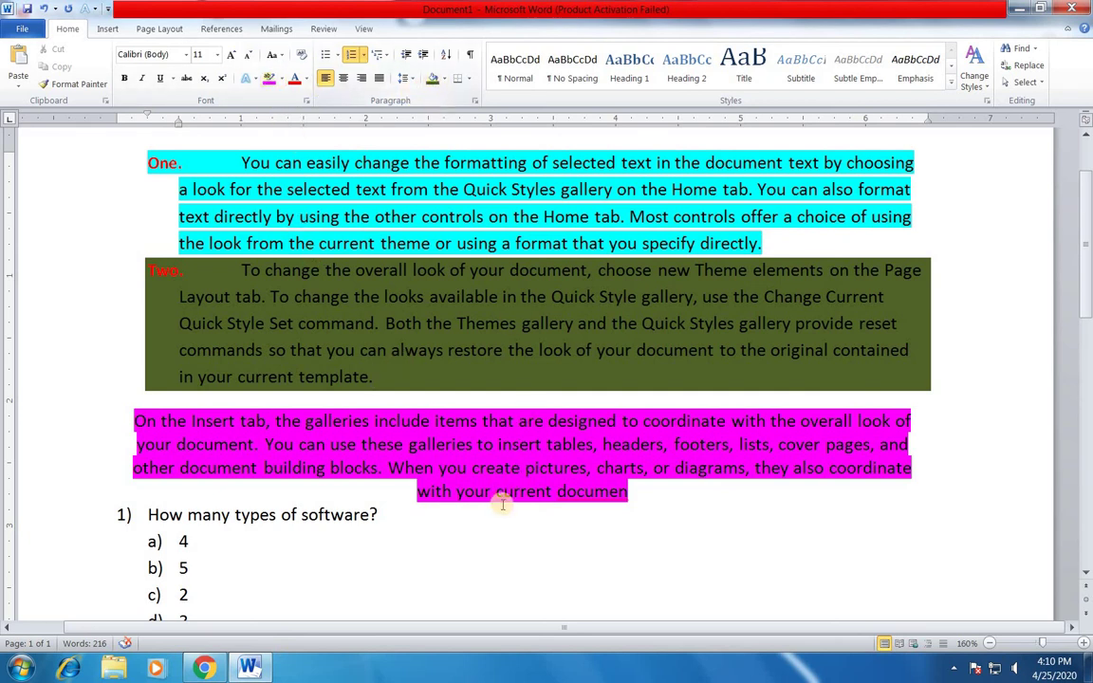
{"action": "left_click", "coordinate": [532, 453]}
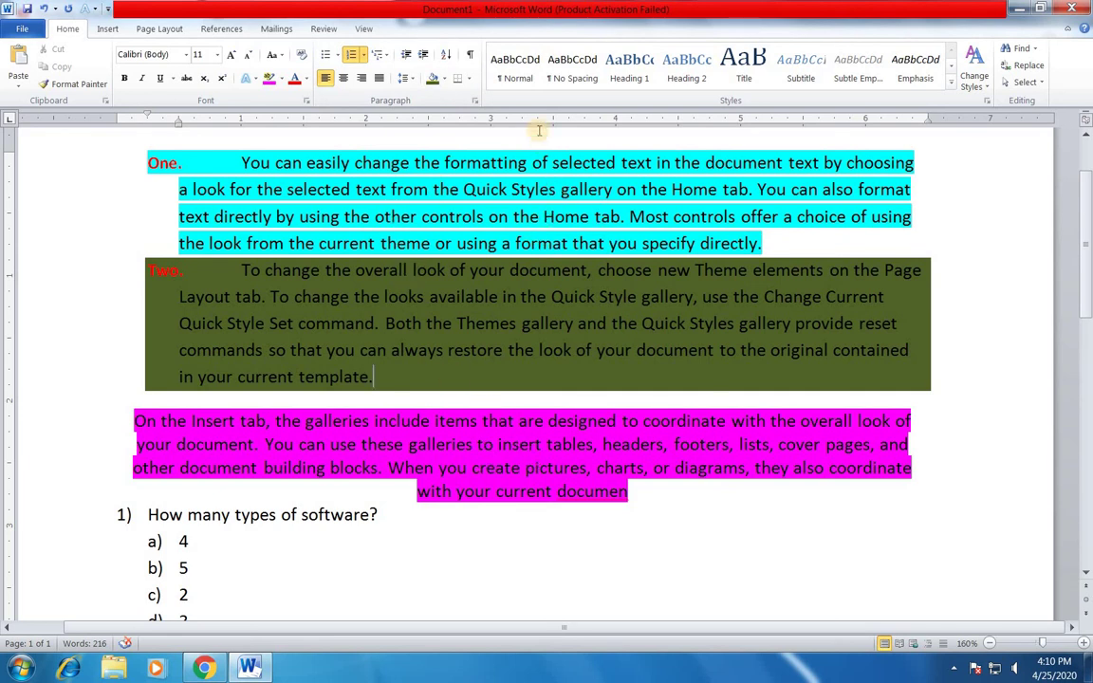
{"action": "left_click", "coordinate": [579, 84]}
{"action": "key", "text": "ctrl+z"}
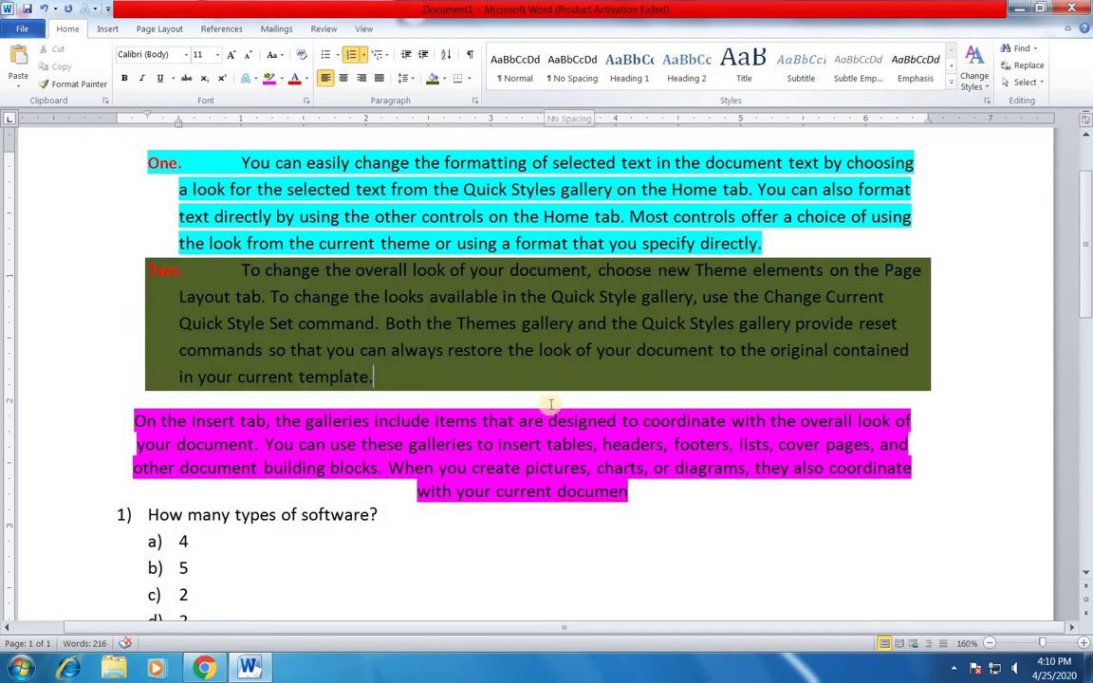